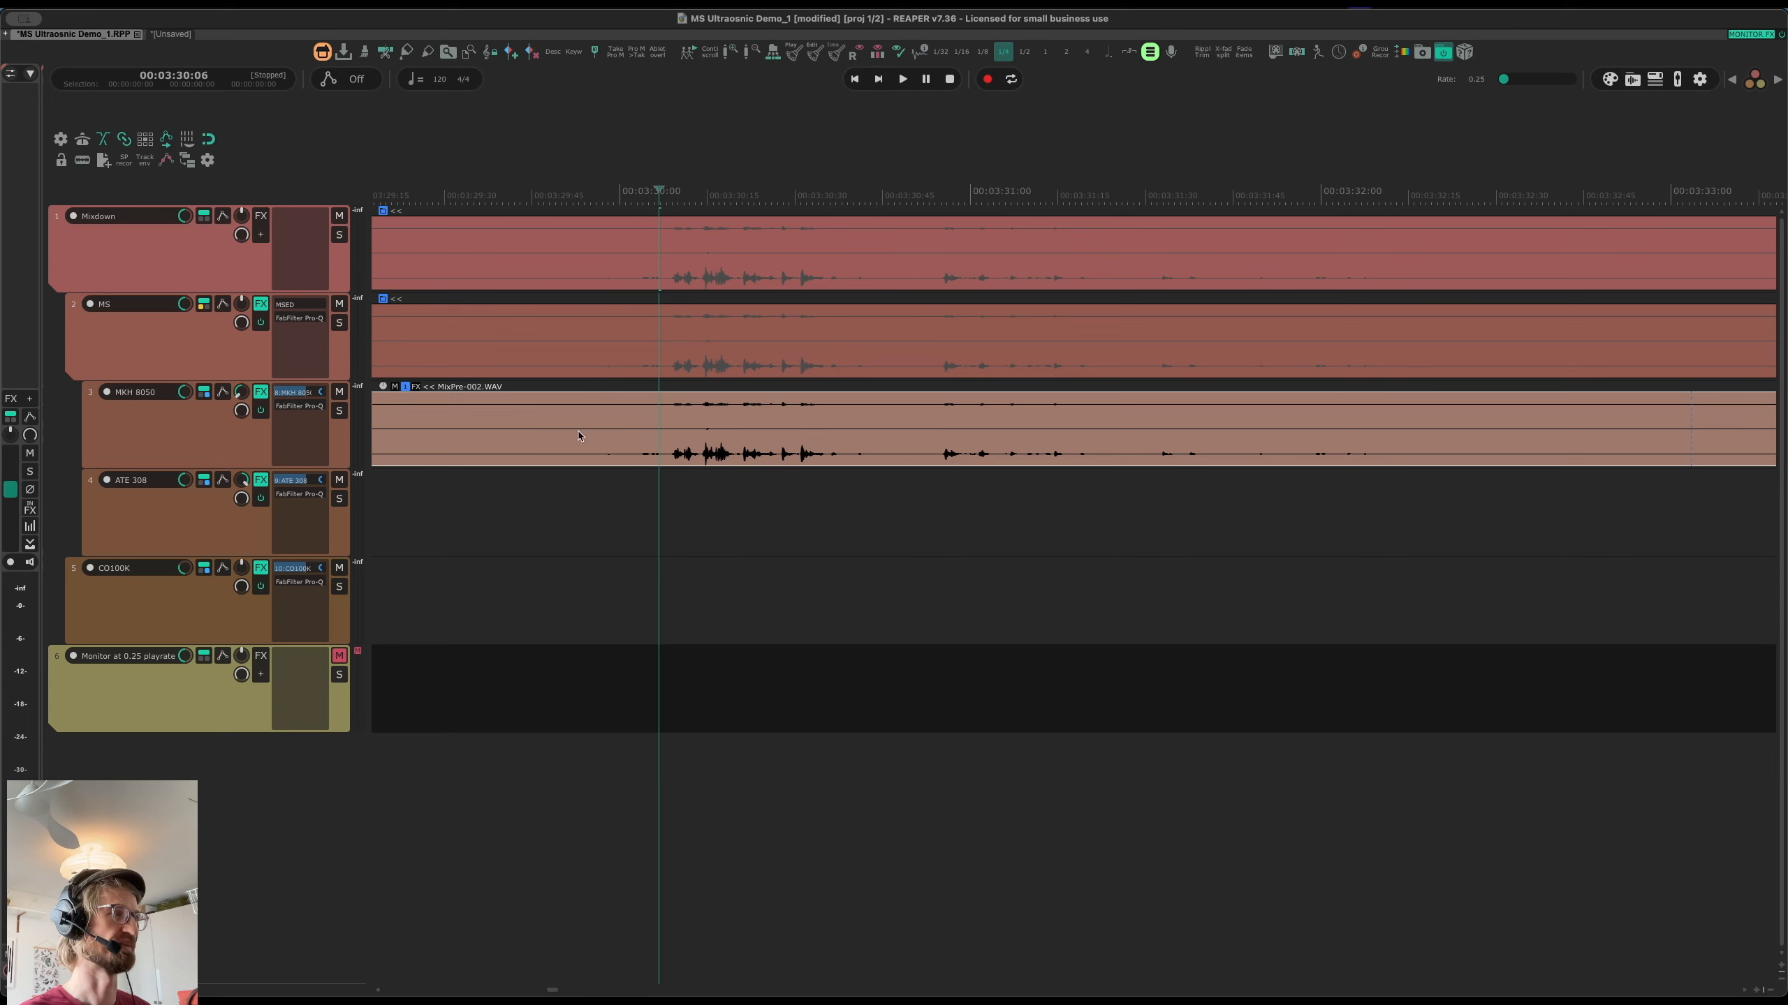
Distribute the MixPre-002.WAV recording onto the MKH 8050, ATE 308 and CO100K tracks with the custom import action
{"action": "left_click", "coordinate": [661, 434]}
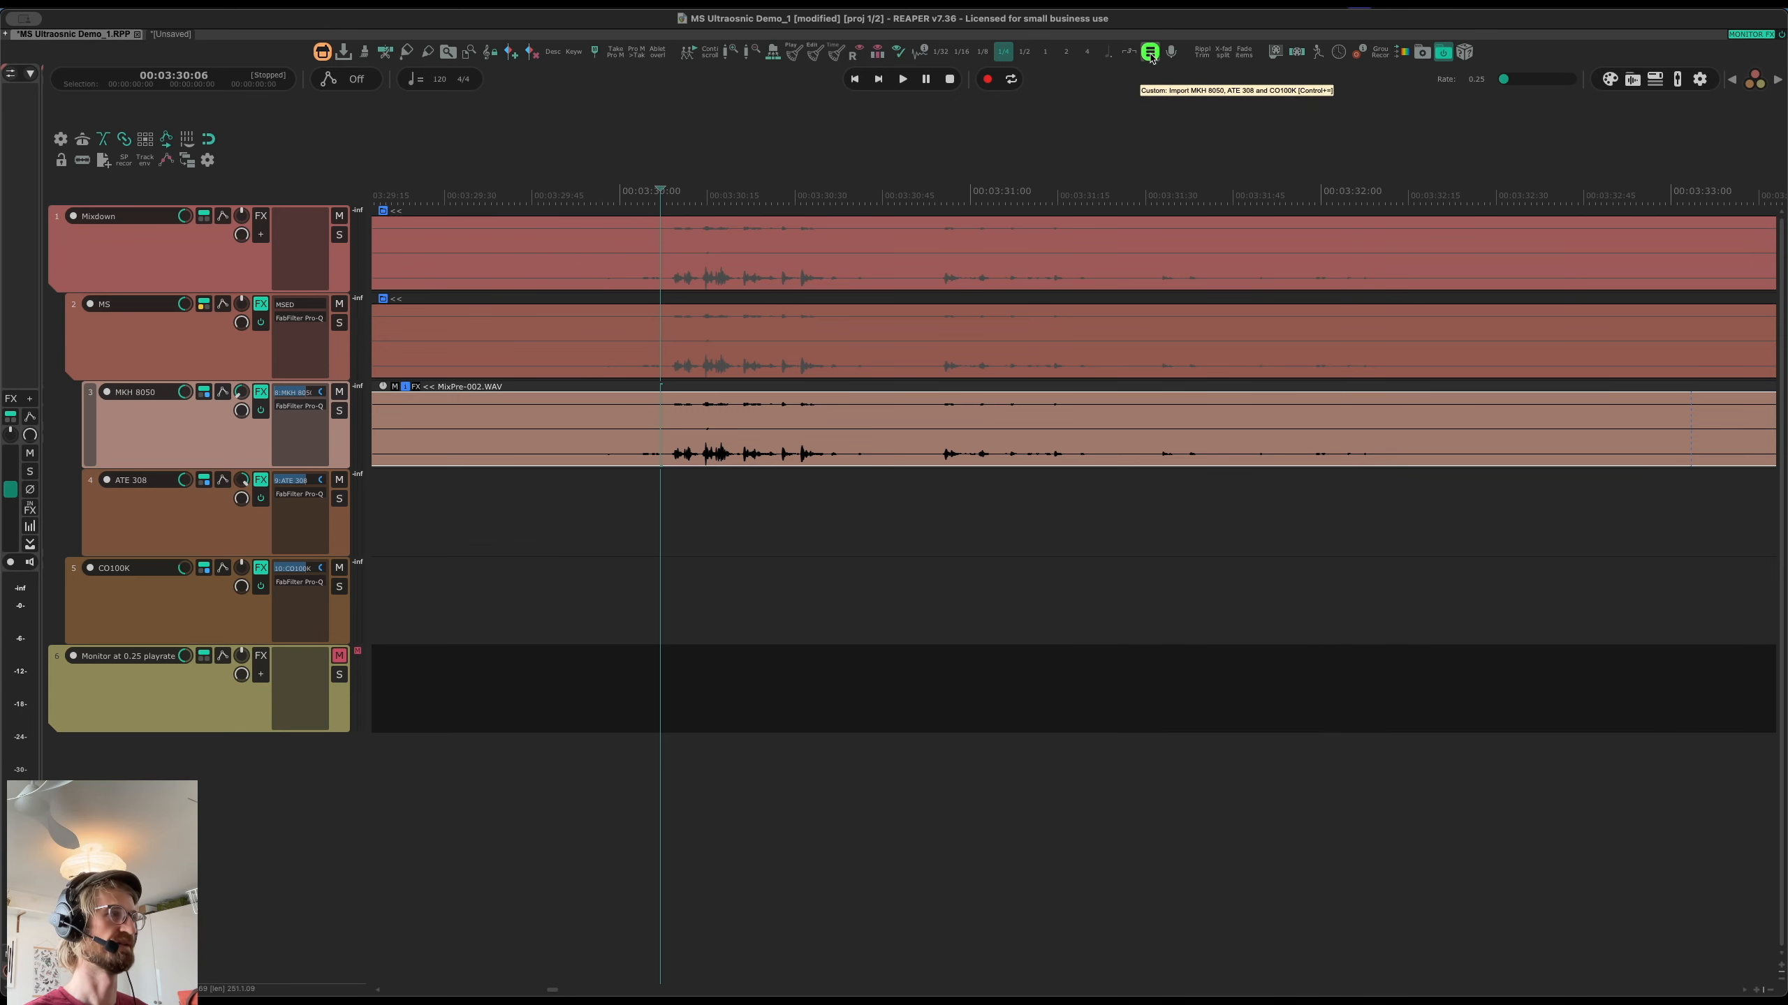
{"action": "left_click", "coordinate": [1149, 54]}
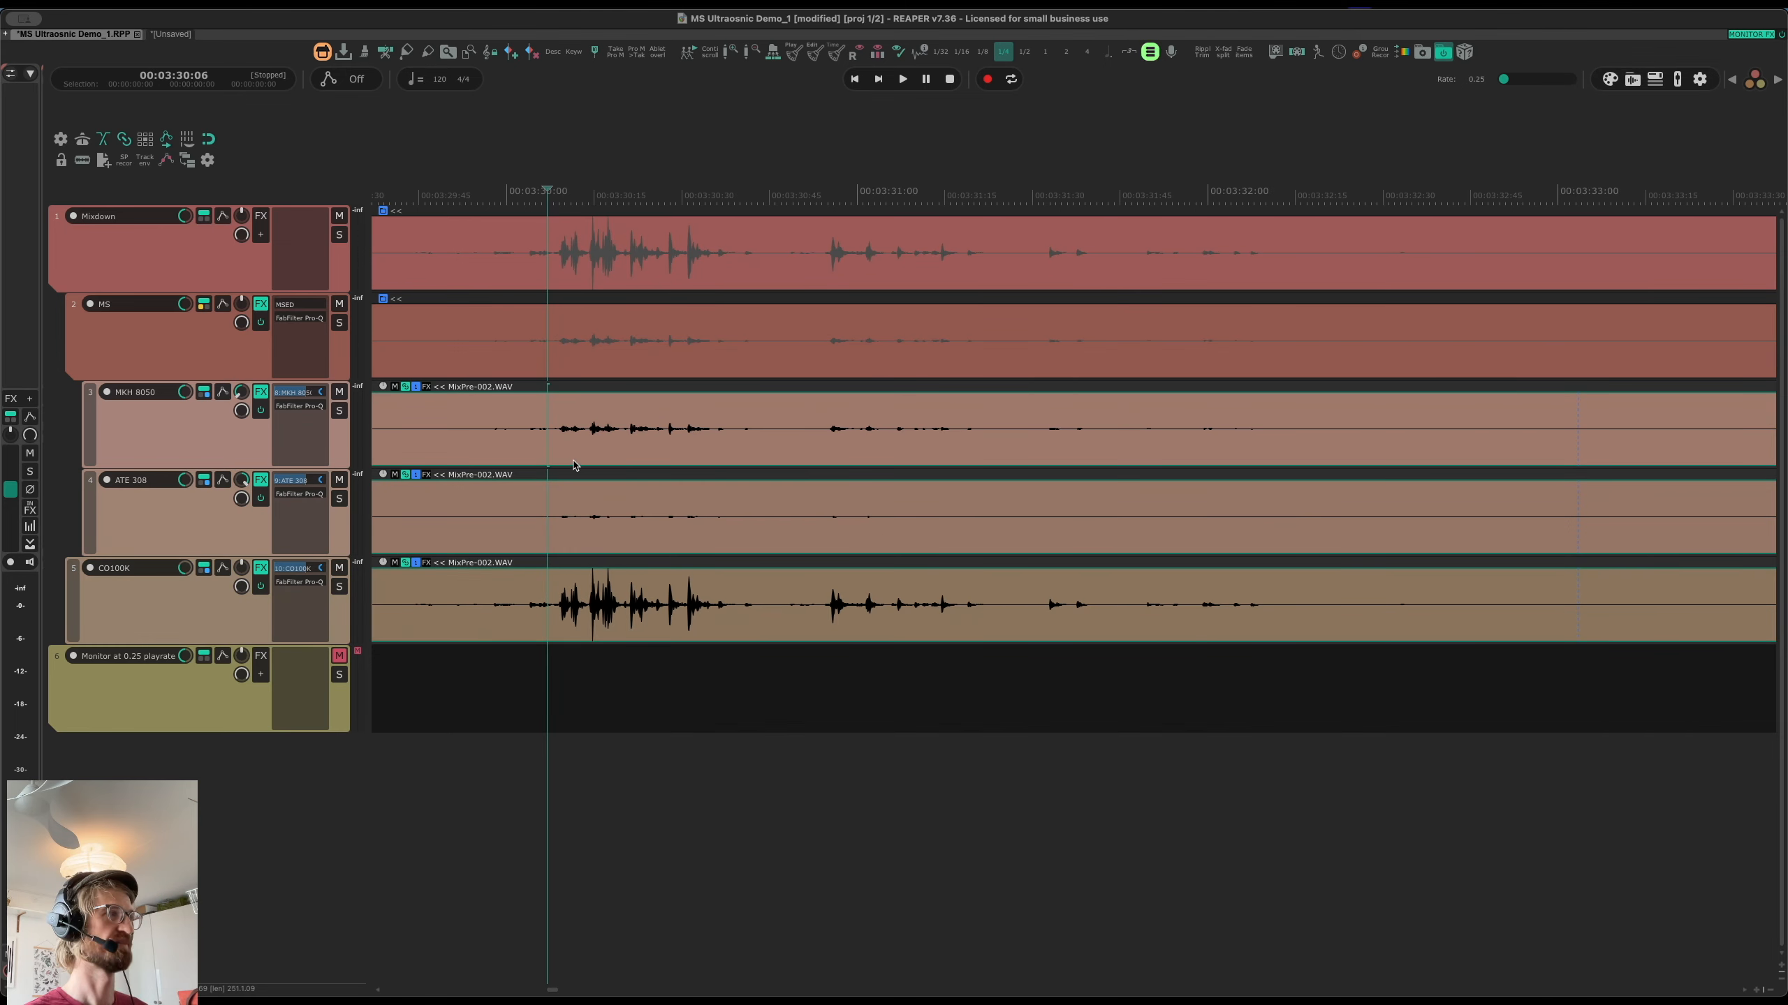
Go through the MKH 8050, ATE 308 and CO100K tracks one by one, including the MKH 8050 item
{"action": "left_click", "coordinate": [209, 453]}
{"action": "left_click", "coordinate": [194, 525]}
{"action": "left_click", "coordinate": [176, 615]}
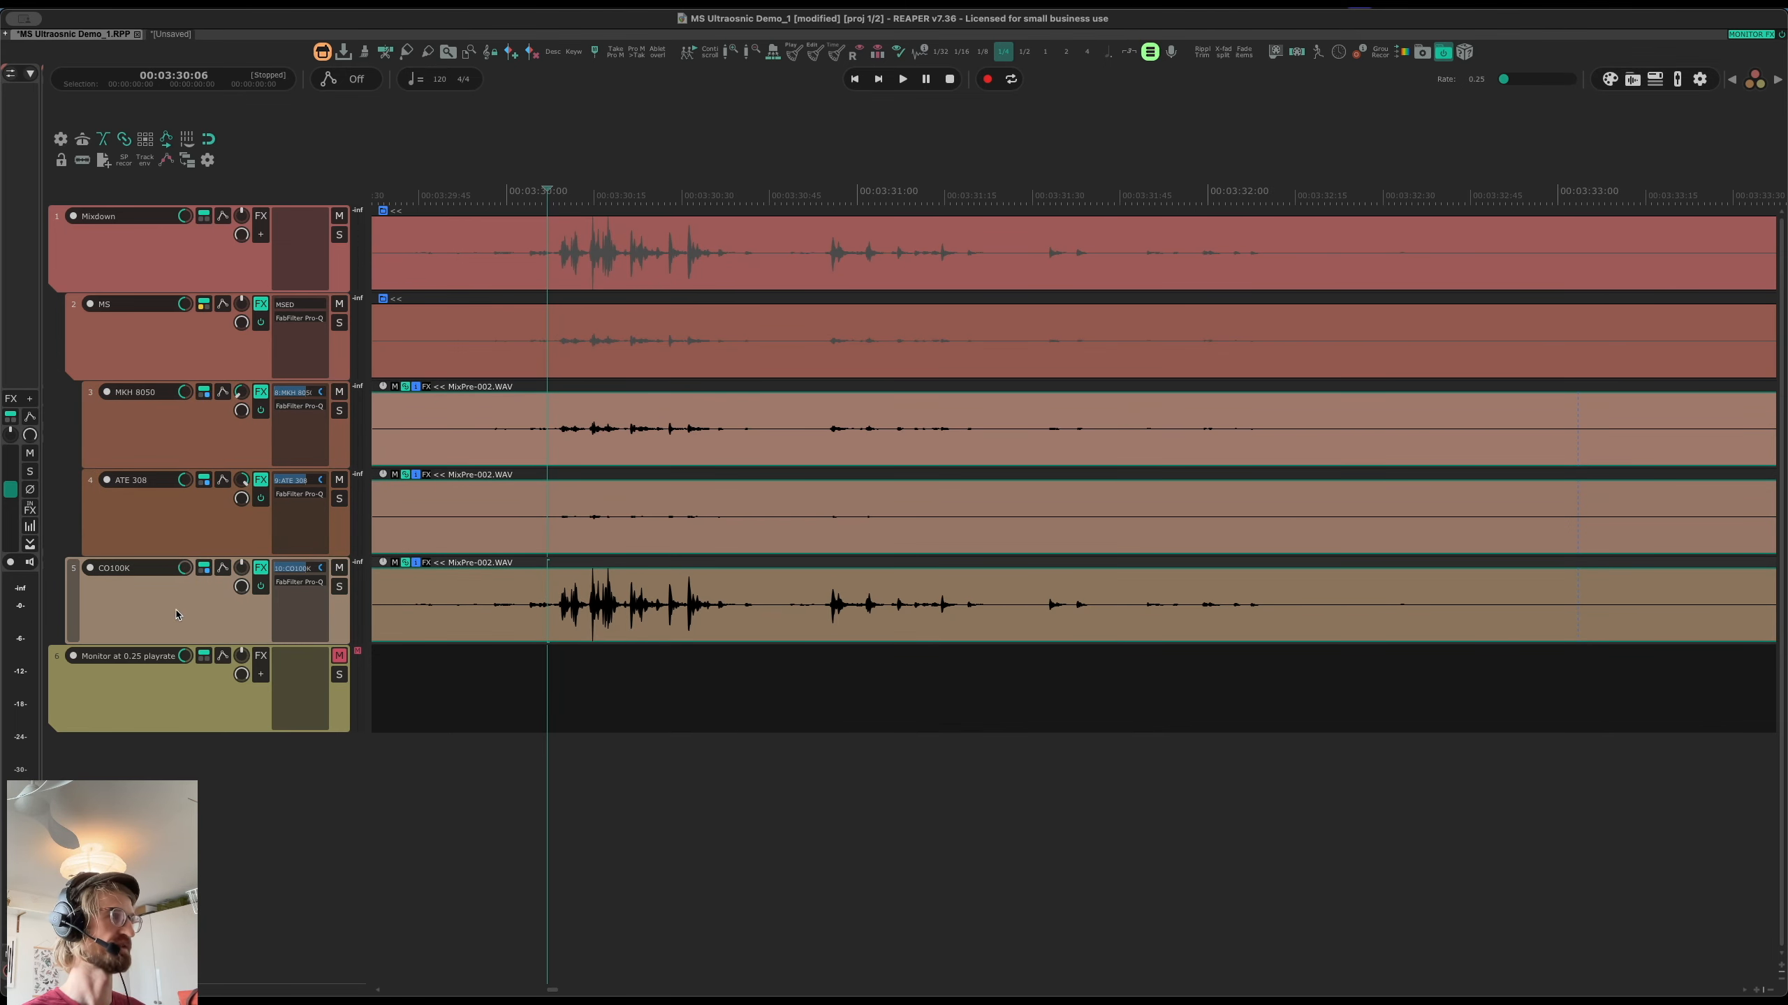
{"action": "left_click", "coordinate": [551, 431]}
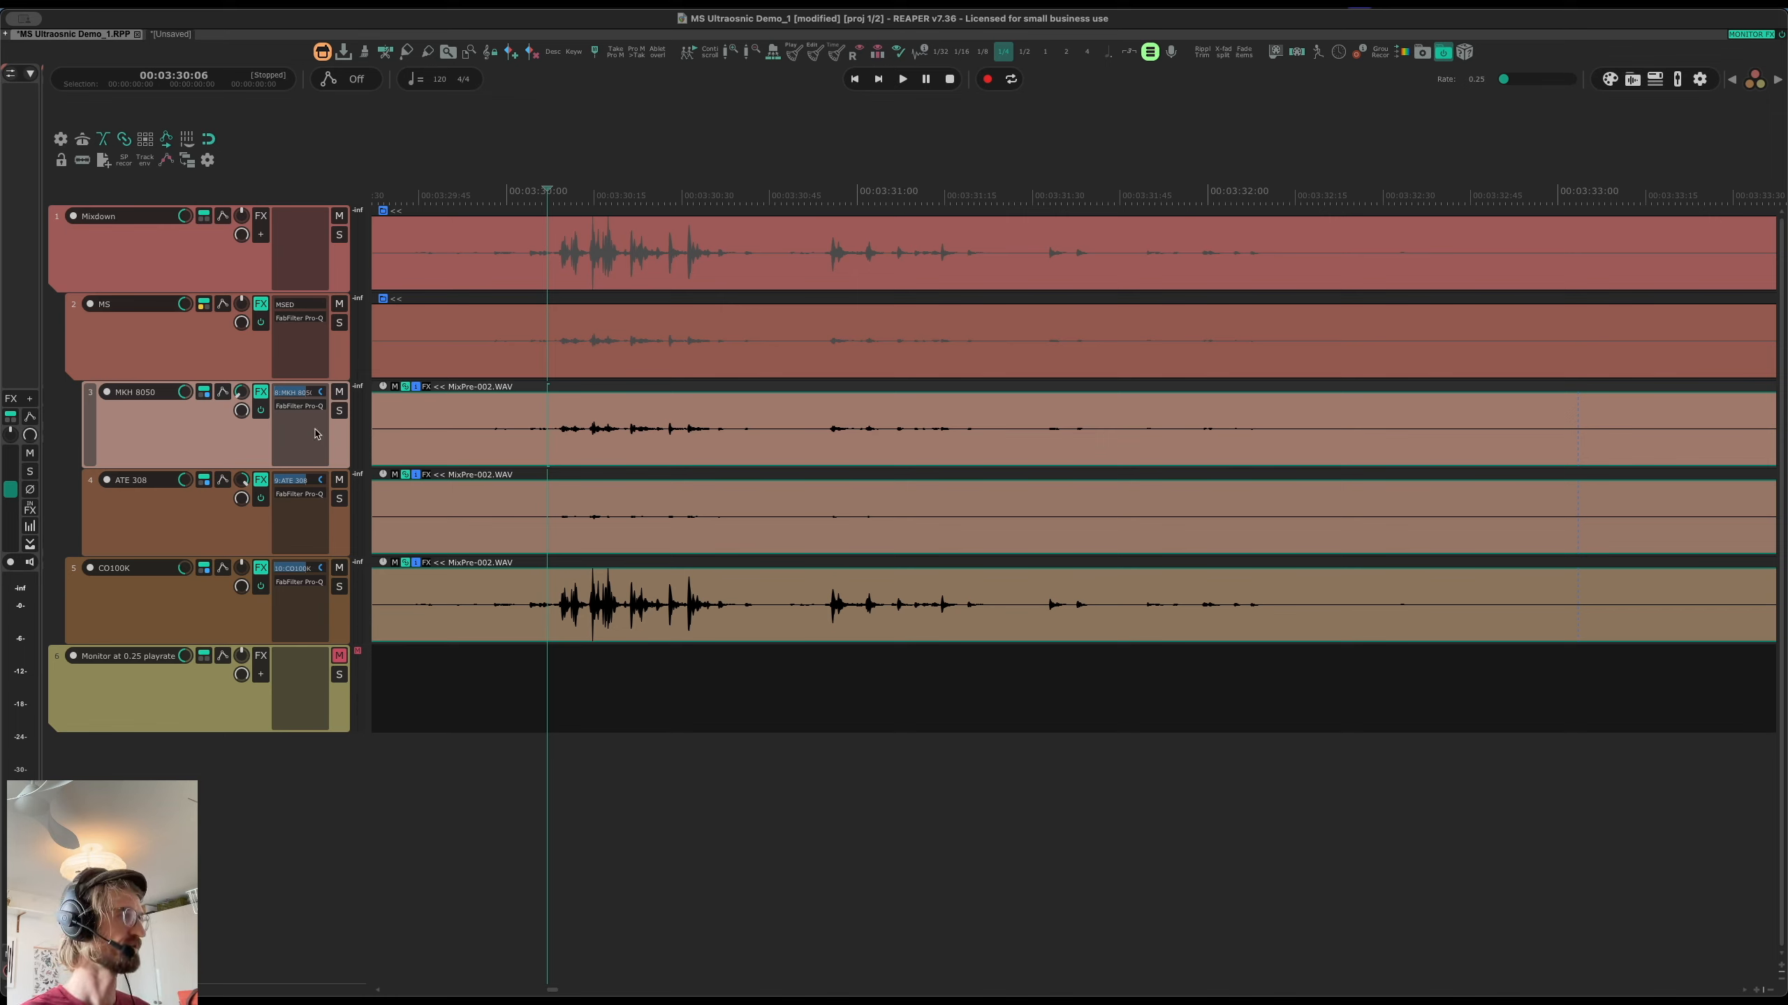
{"action": "left_click", "coordinate": [138, 488]}
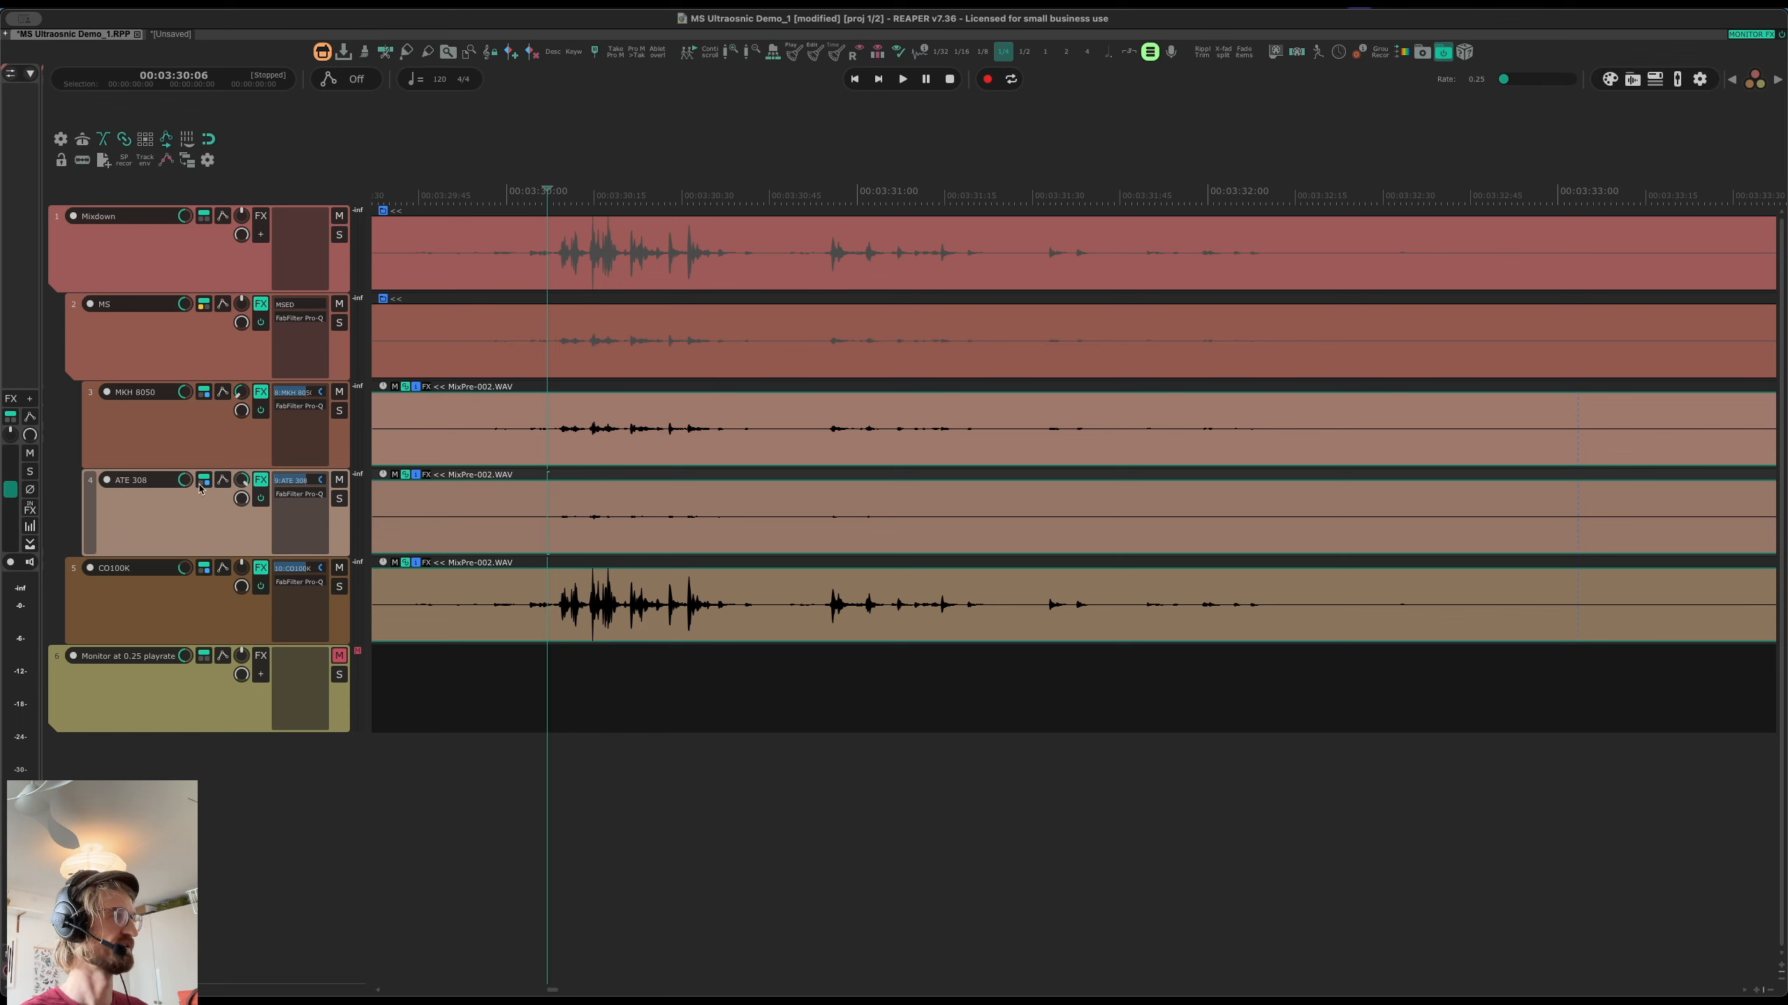
Inspect the FabFilter Pro-Q 3 and MSED effects on the MS folder track and close the effects window
{"action": "left_click", "coordinate": [233, 362]}
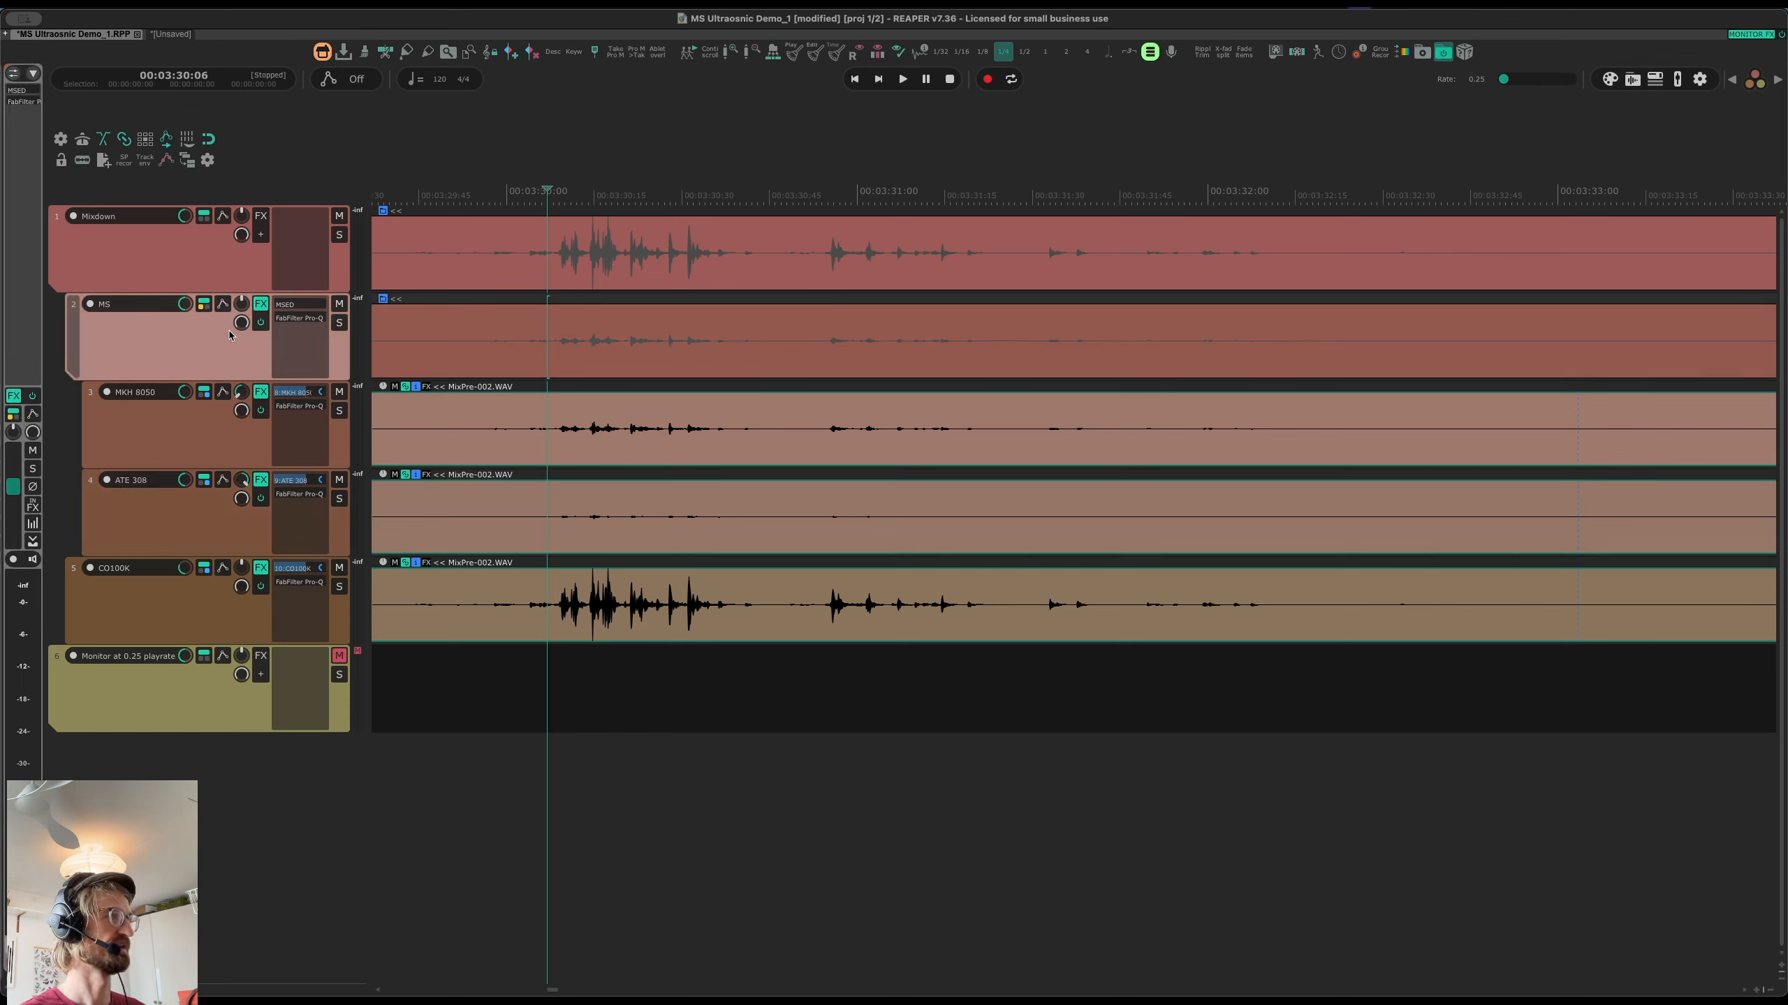
{"action": "left_click", "coordinate": [303, 318]}
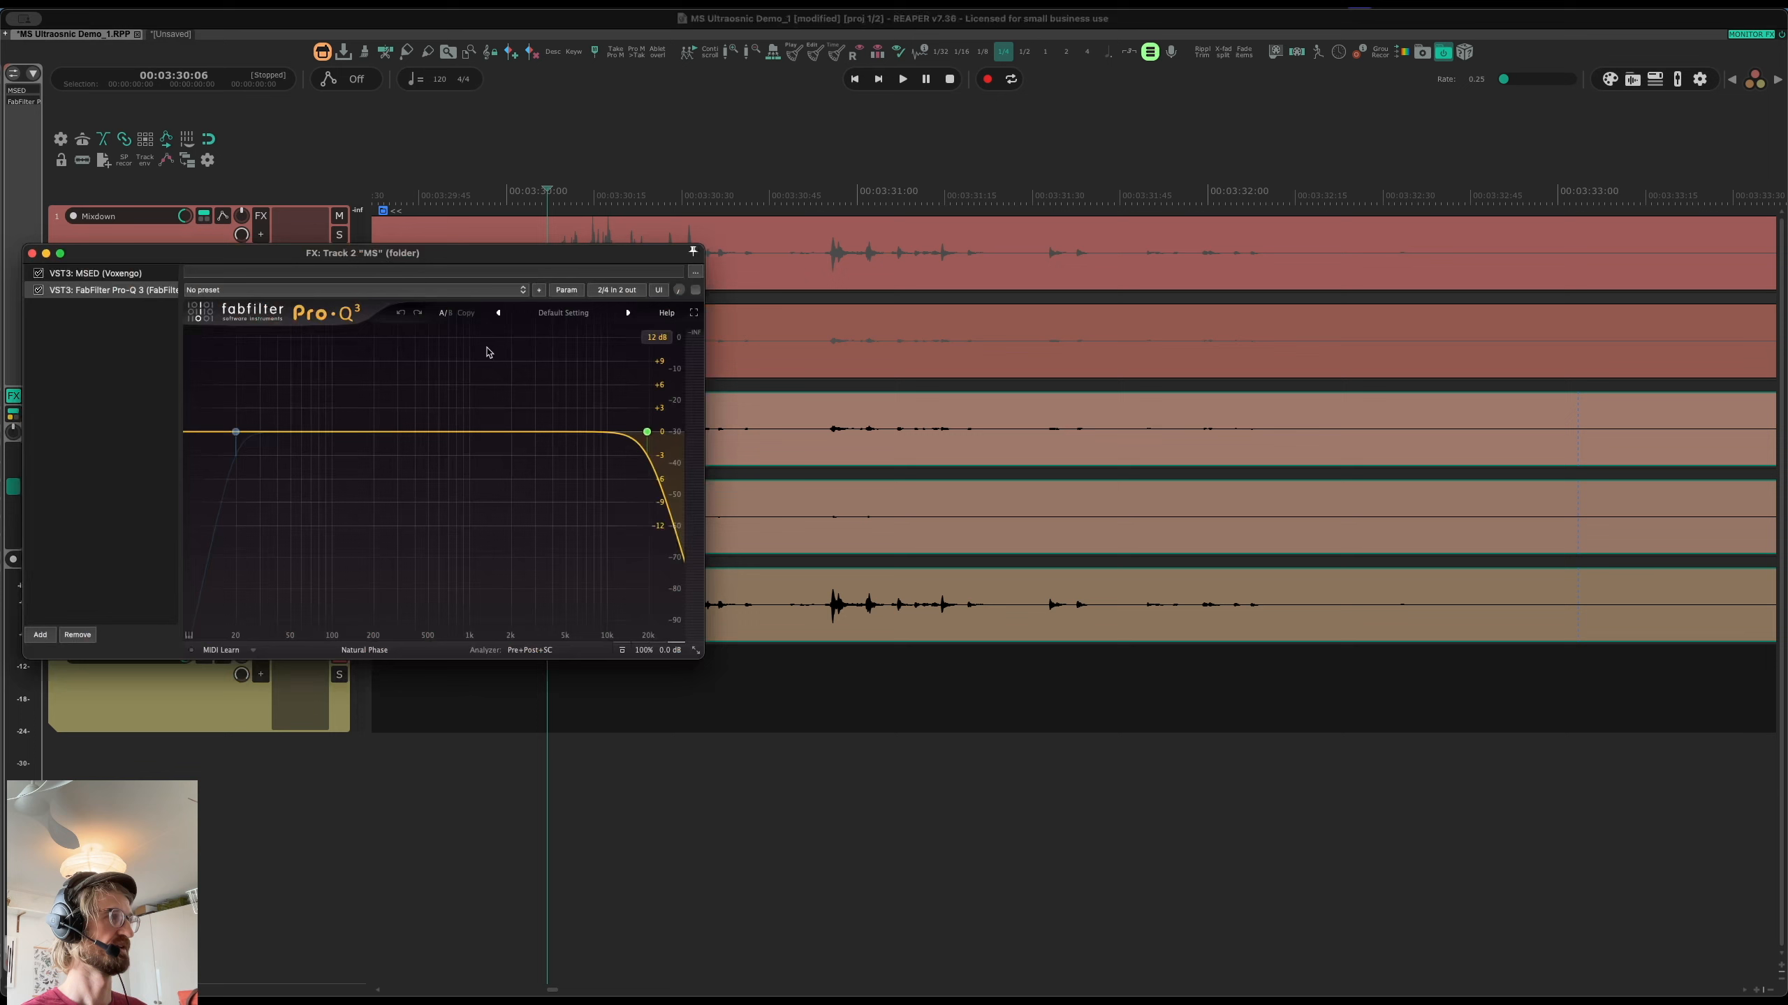
{"action": "left_click", "coordinate": [96, 273]}
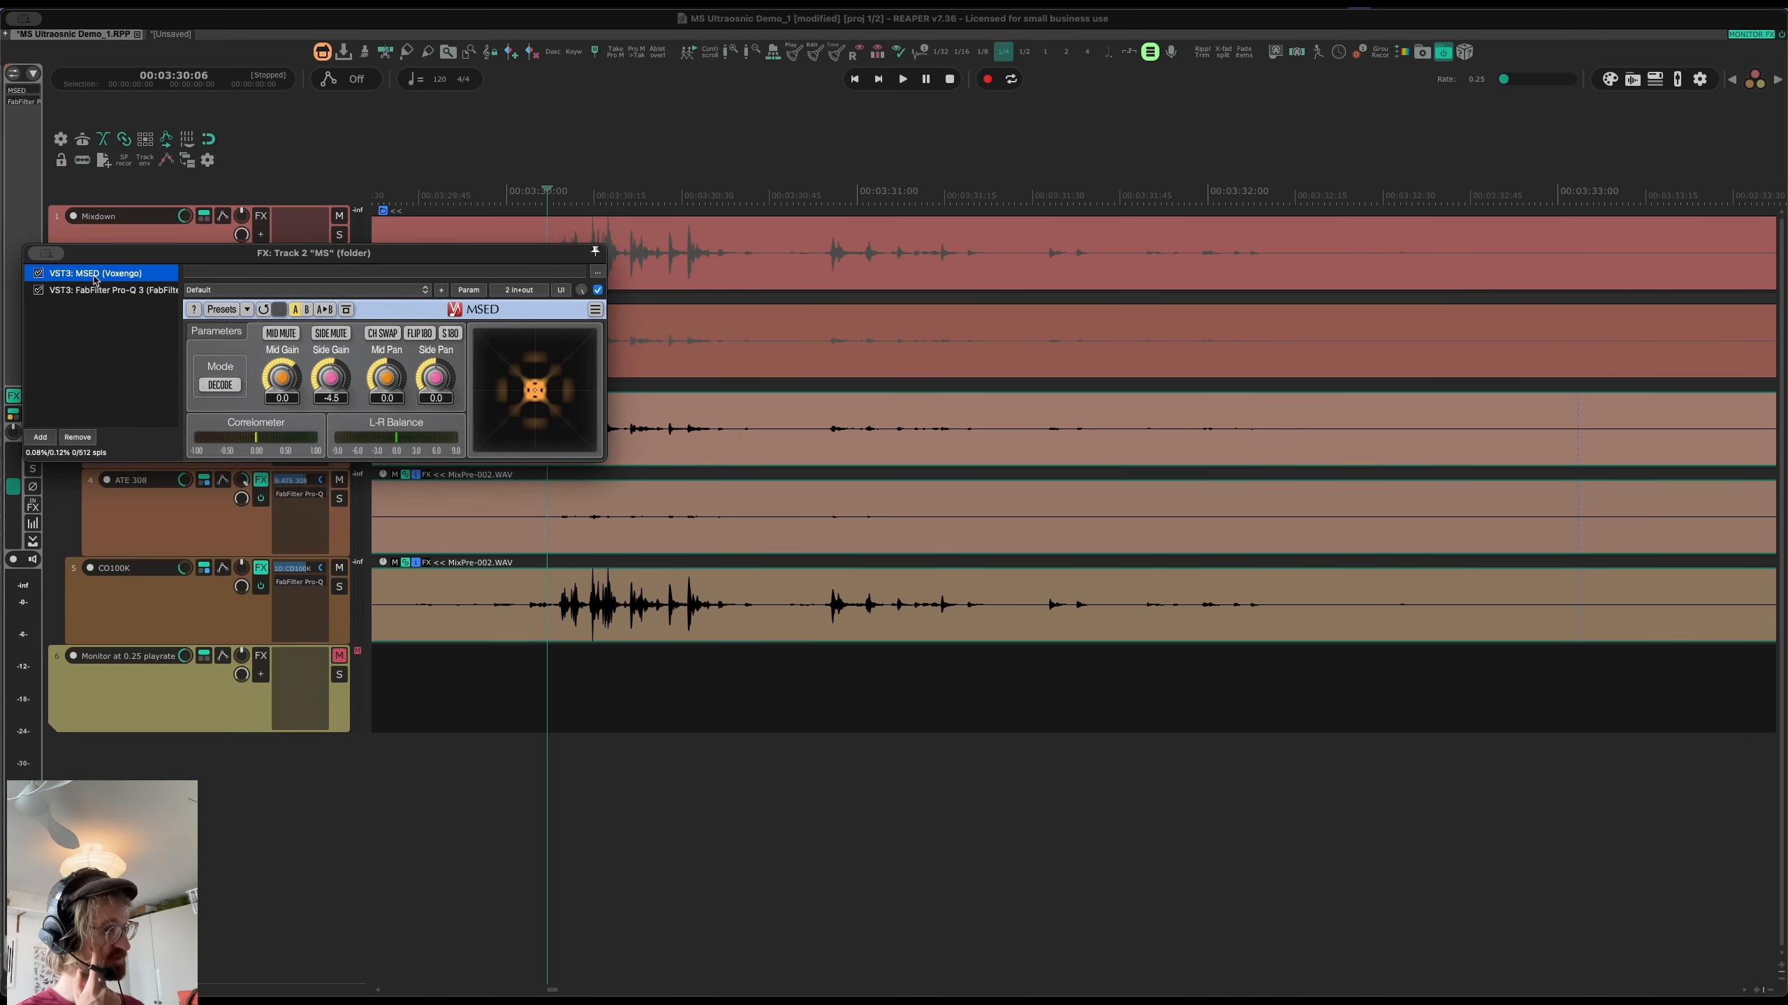
{"action": "key", "text": "Escape"}
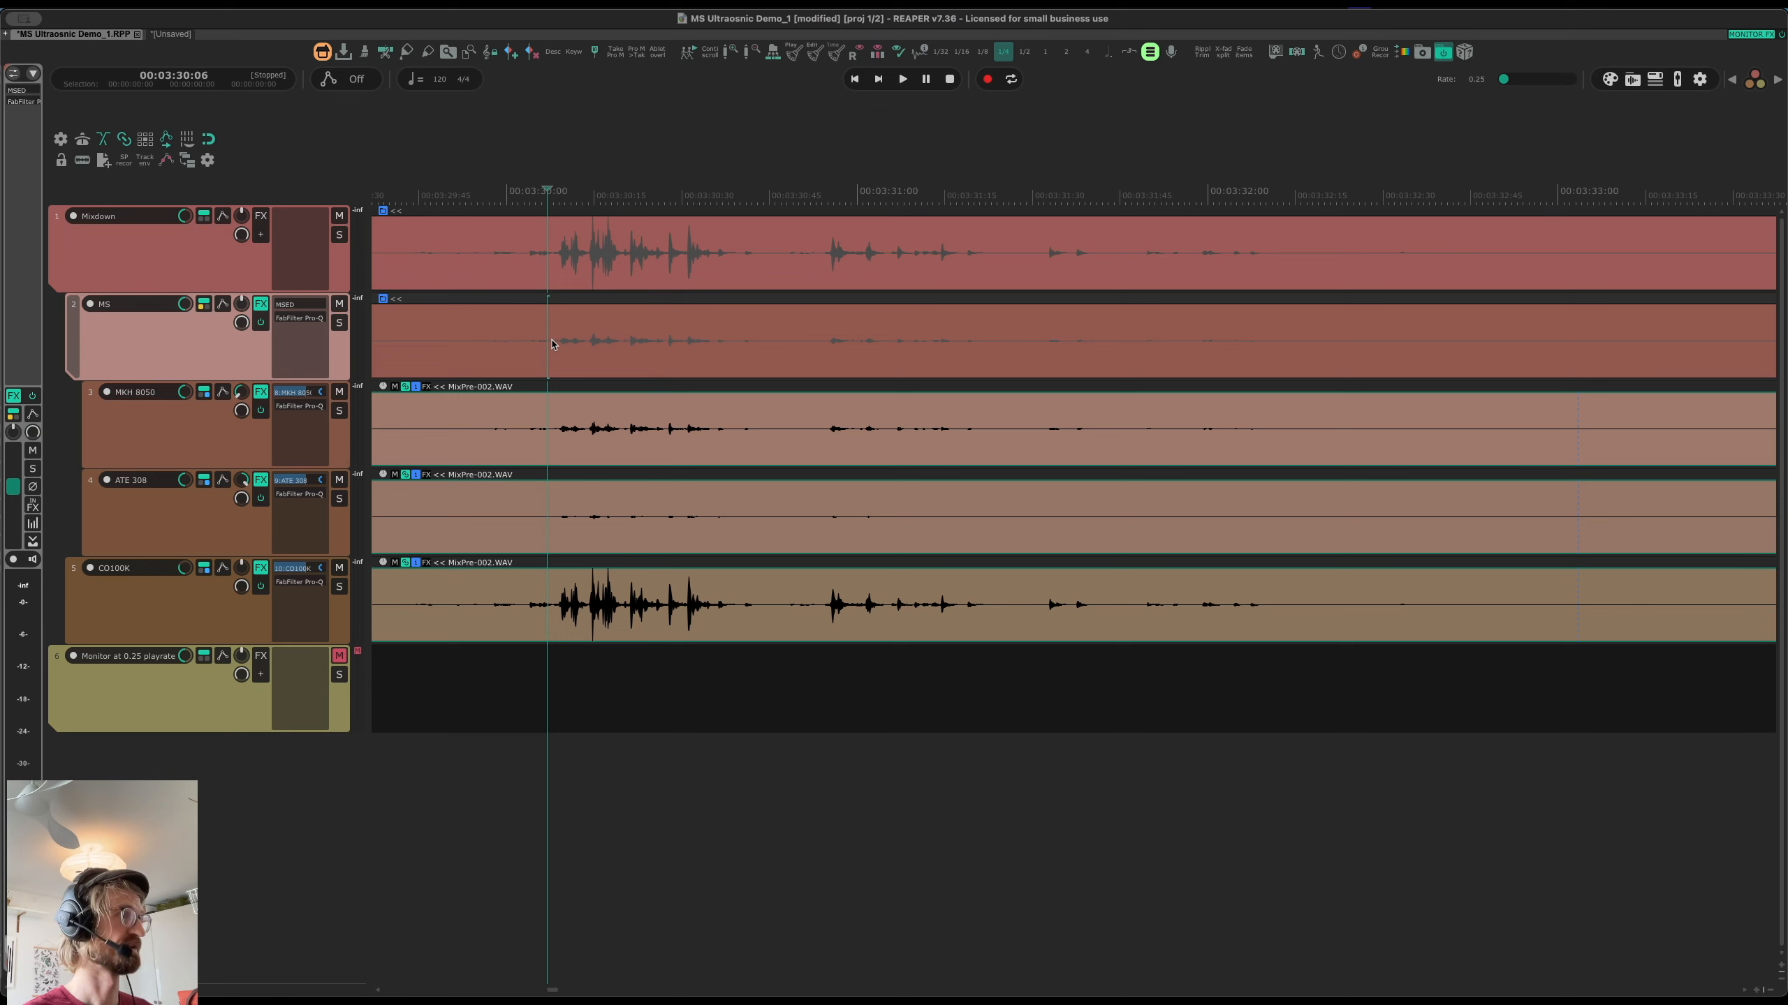
Solo the MS folder track and play it back from the edit cursor
{"action": "key", "text": "F6"}
{"action": "key", "text": "space"}
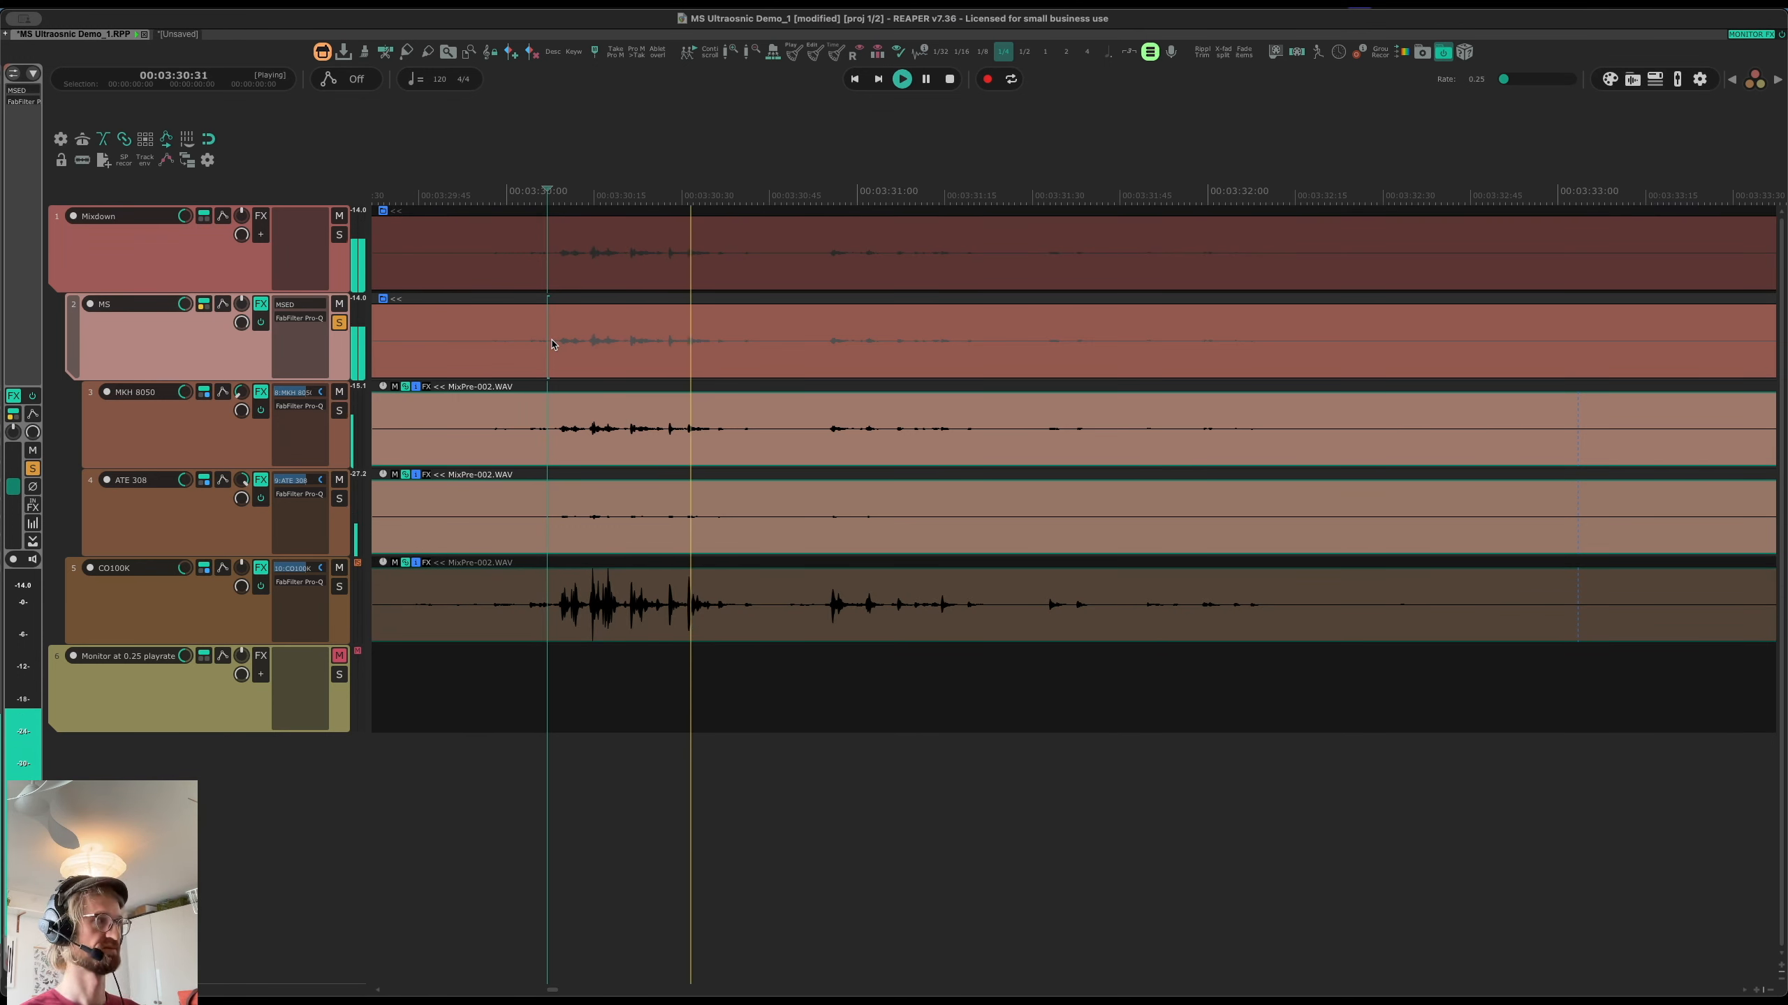
{"action": "key", "text": "space"}
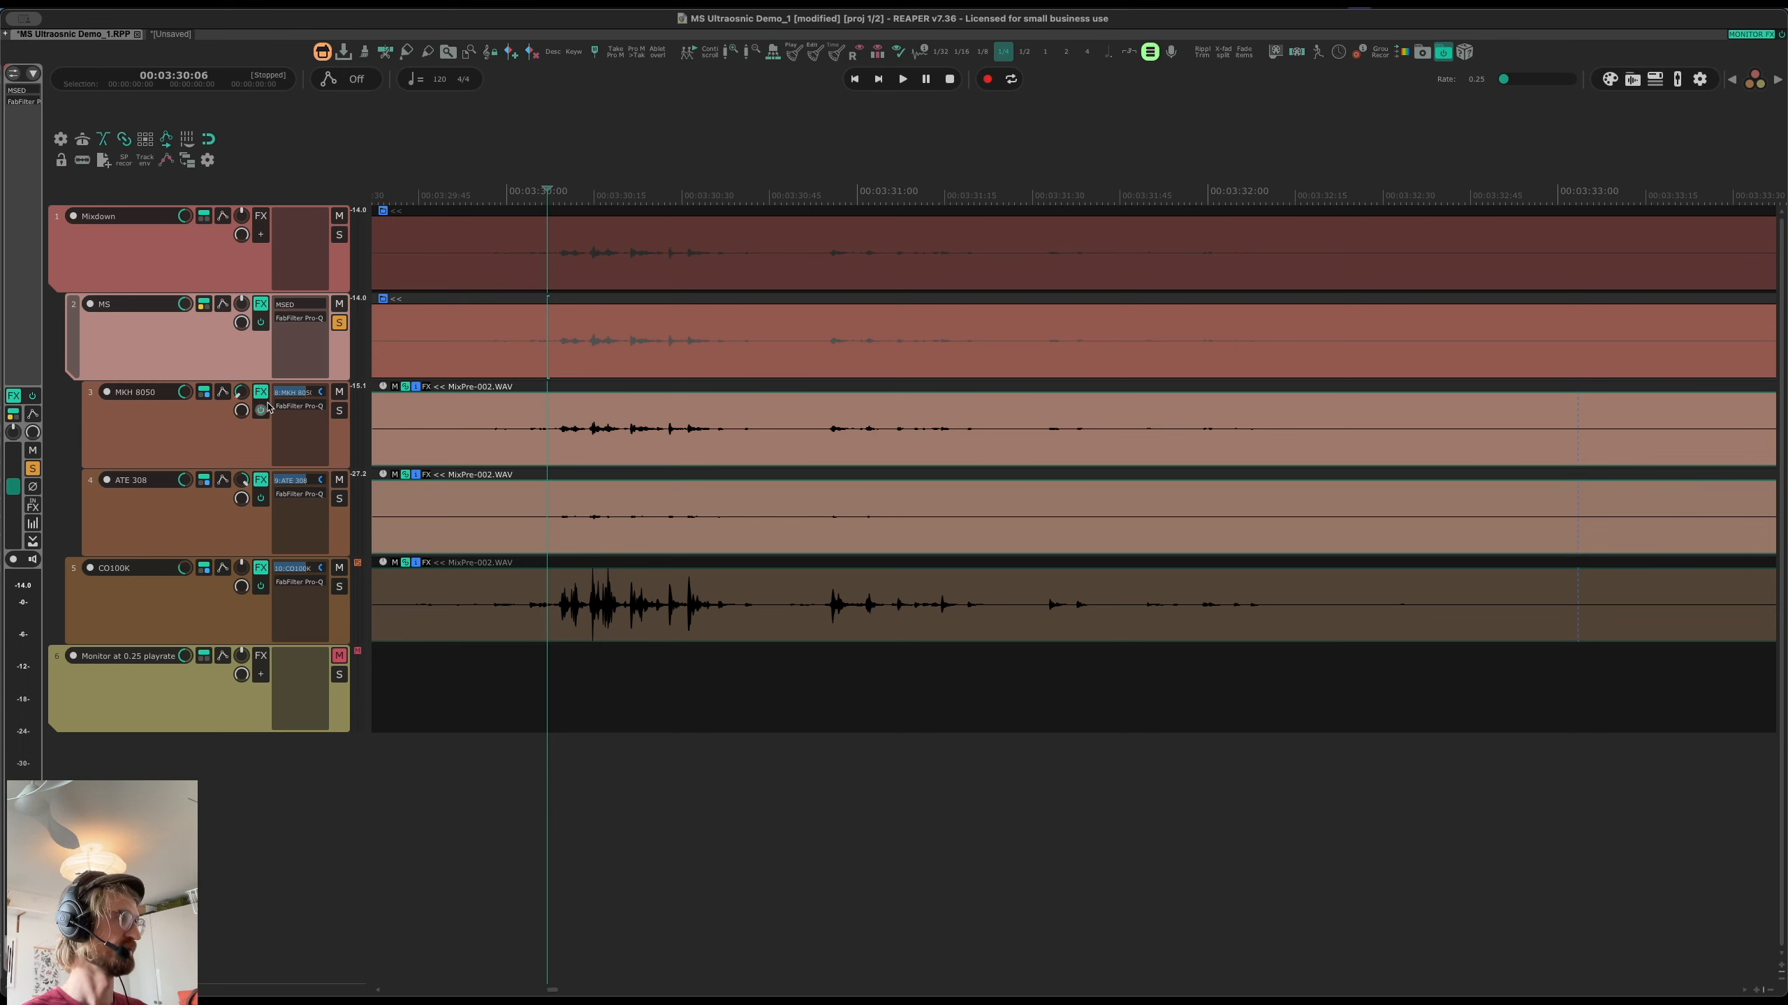
Reopen the MS track's effects and examine the MSED settings and the high-cut band in FabFilter Pro-Q 3
{"action": "left_click", "coordinate": [260, 303]}
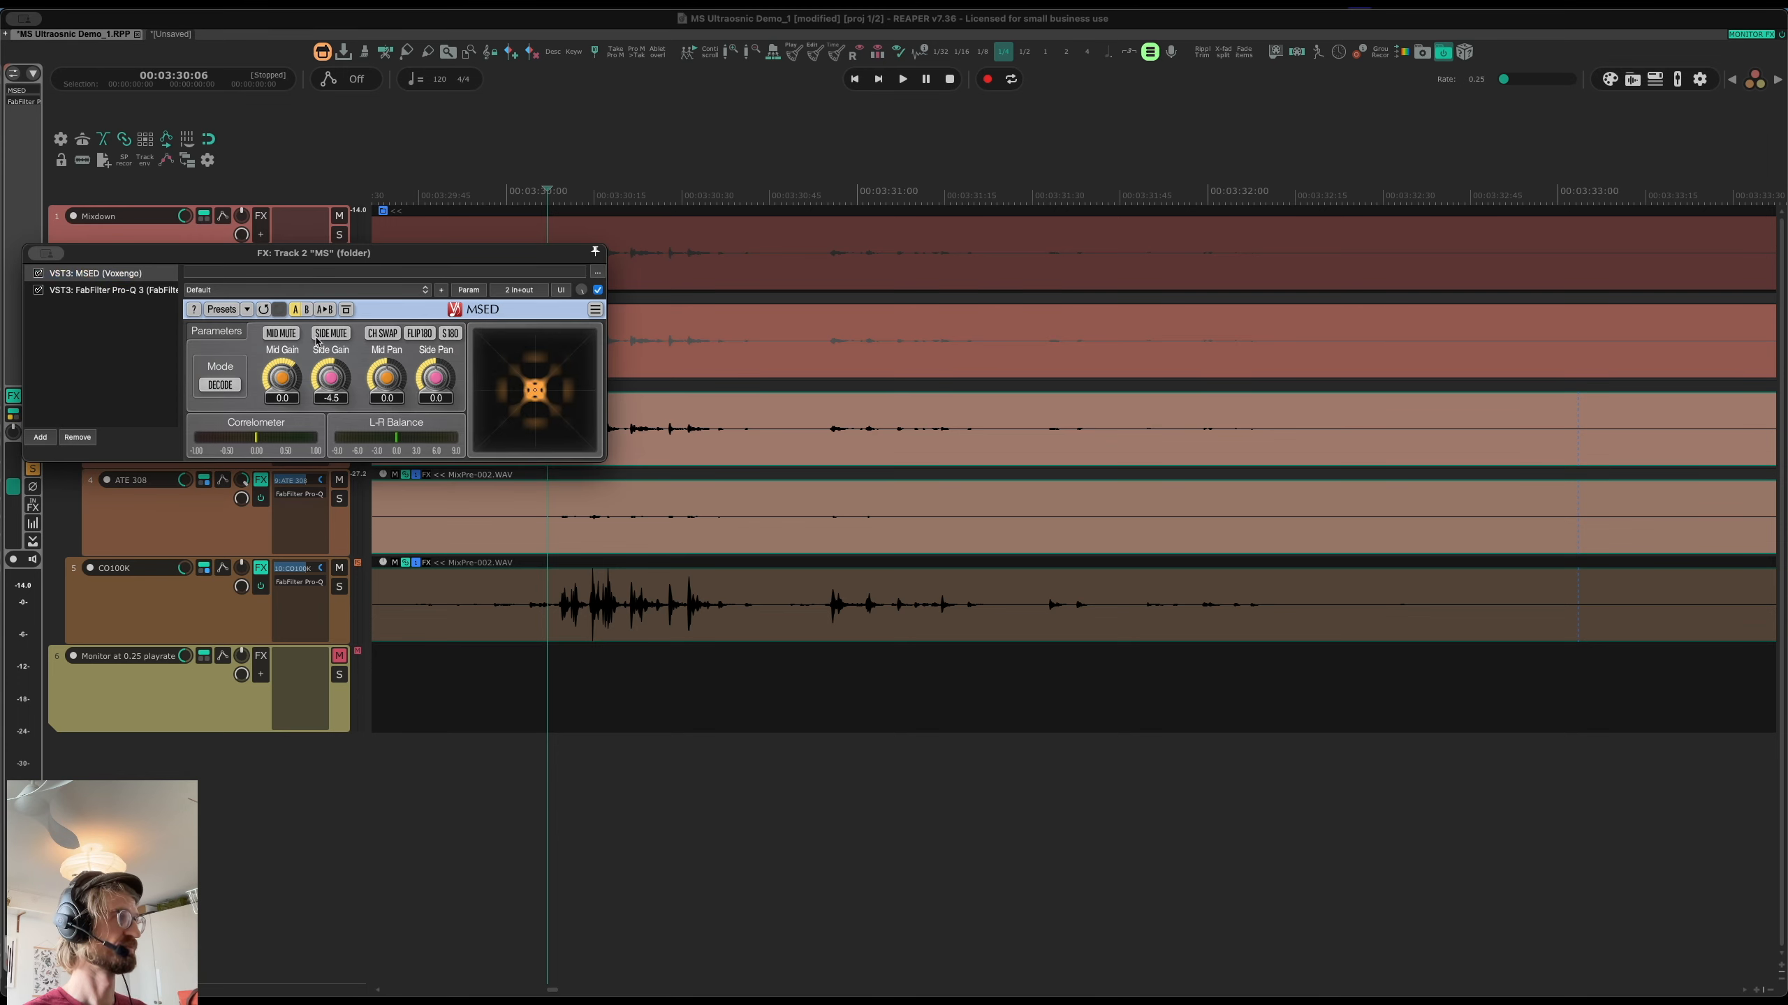
{"action": "left_click", "coordinate": [164, 290]}
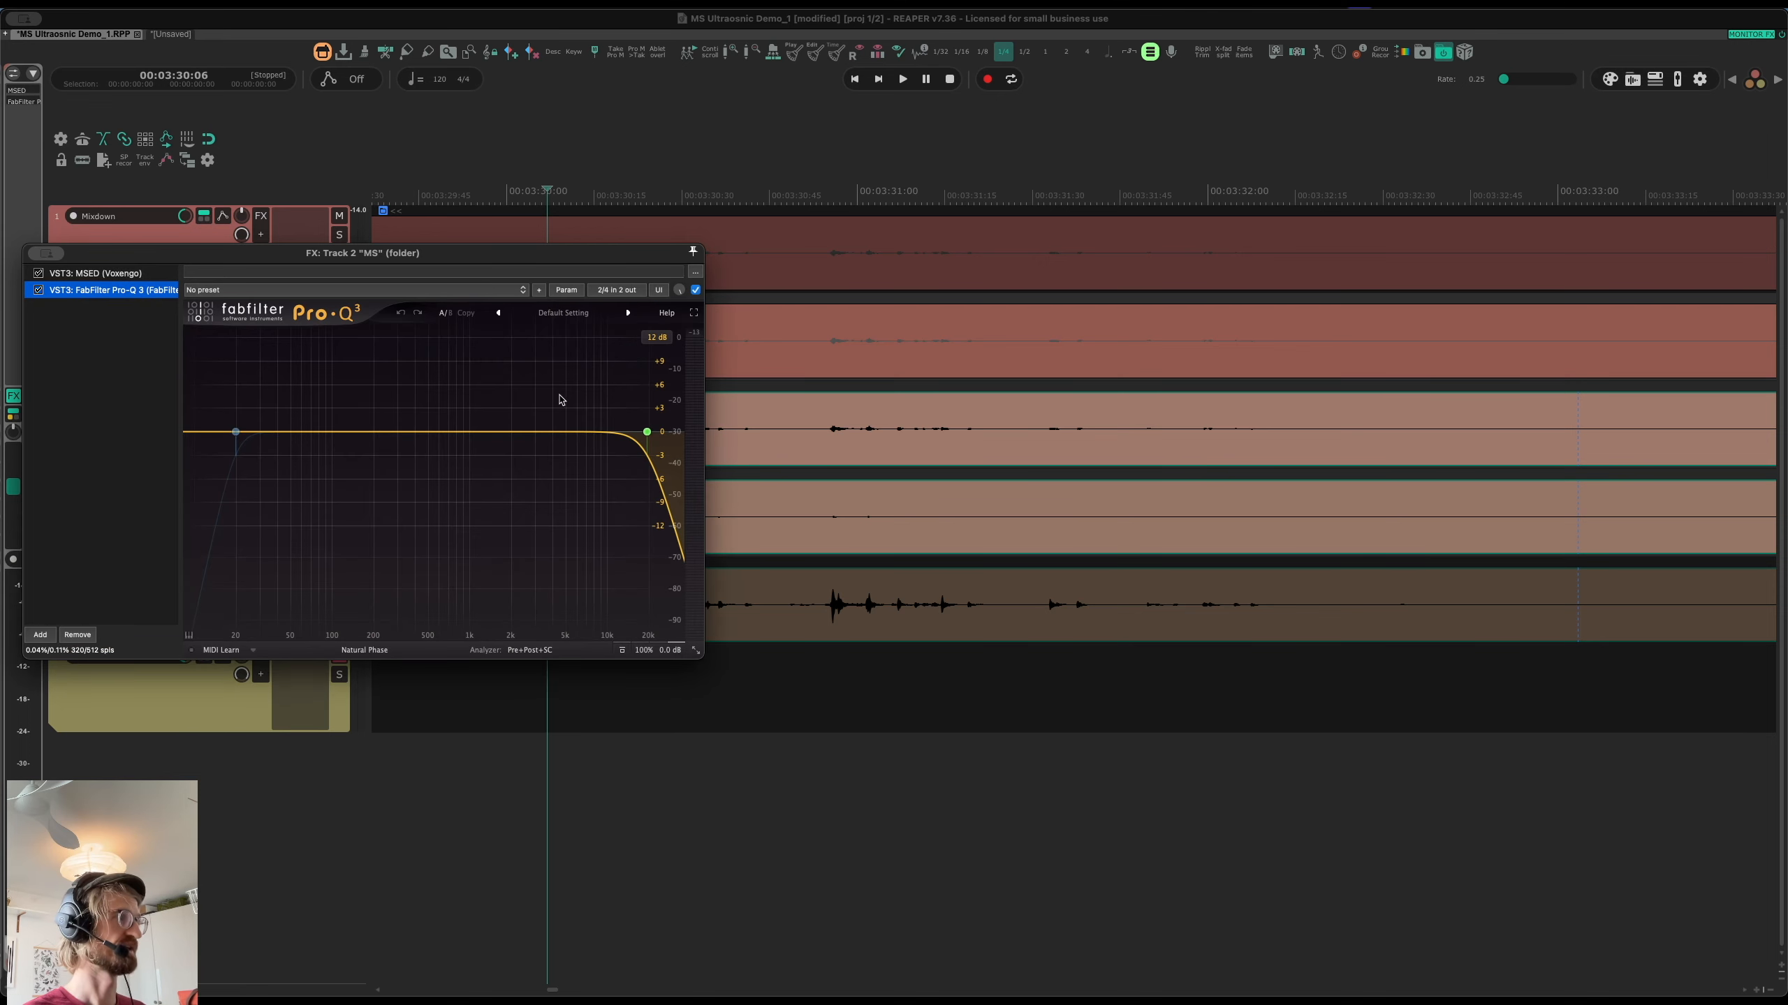
{"action": "mouse_move", "coordinate": [647, 432]}
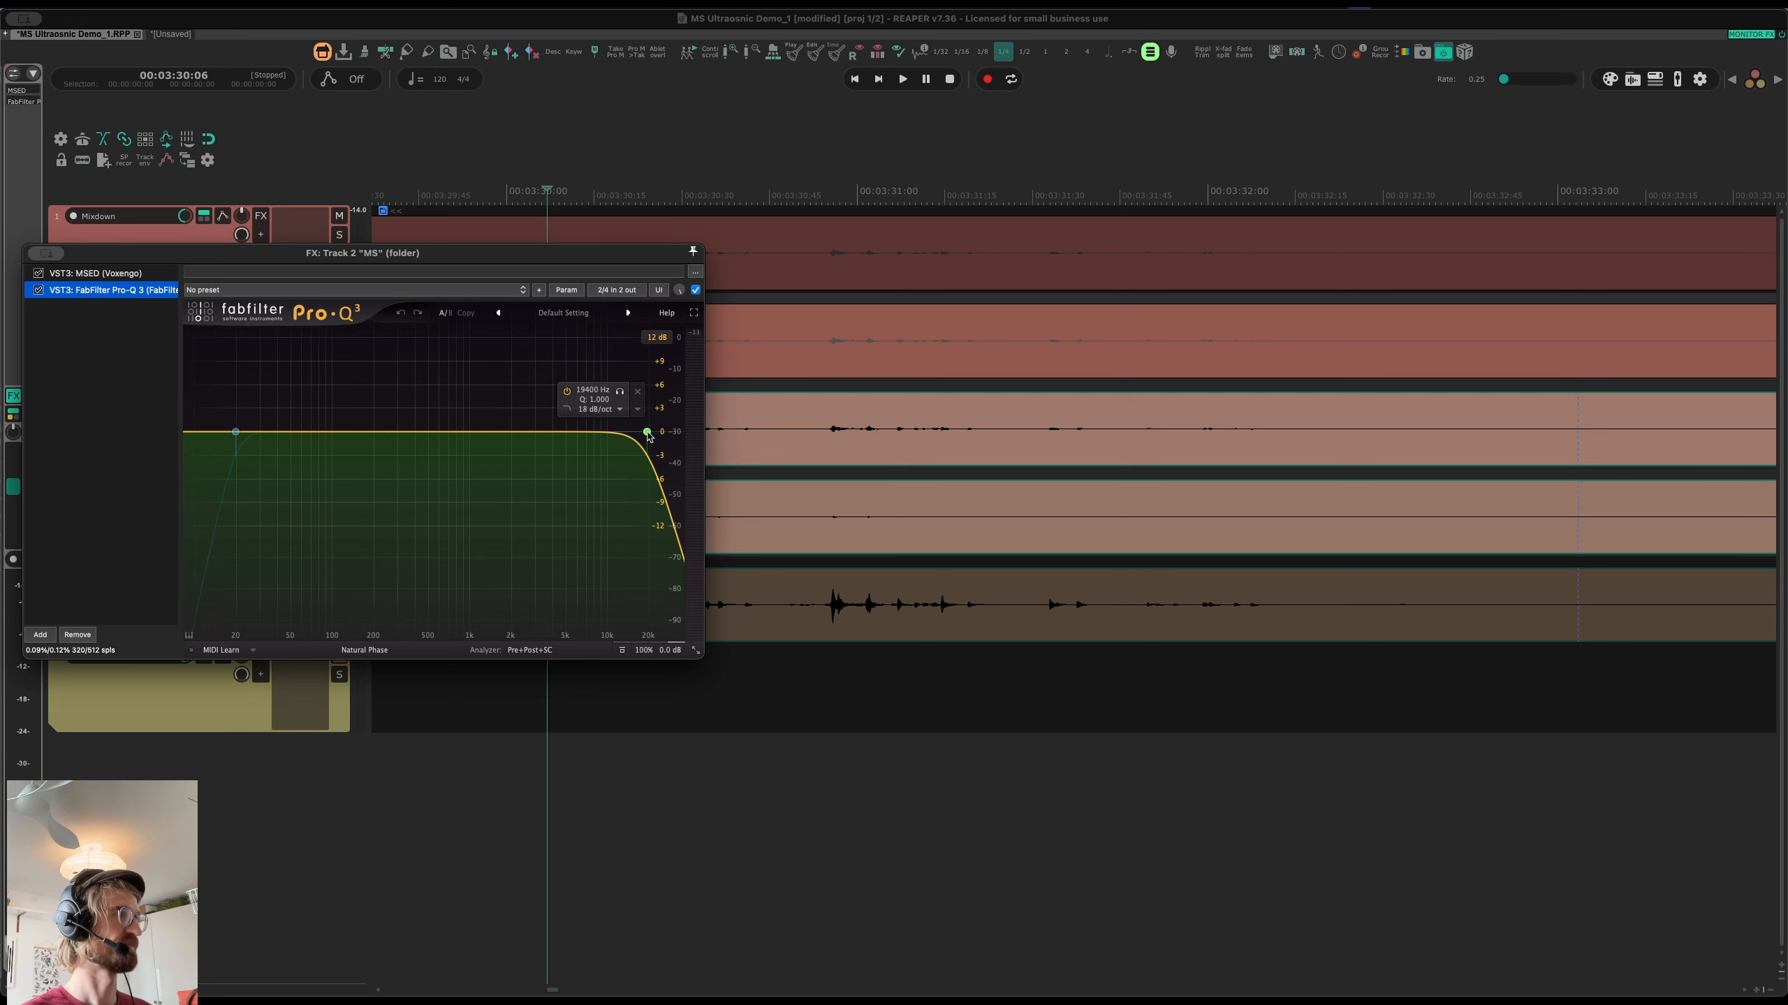
{"action": "key", "text": "Escape"}
Examine the low-cut filter in FabFilter Pro-Q 3 on the CO100K track and close the effects window
{"action": "left_click", "coordinate": [220, 604]}
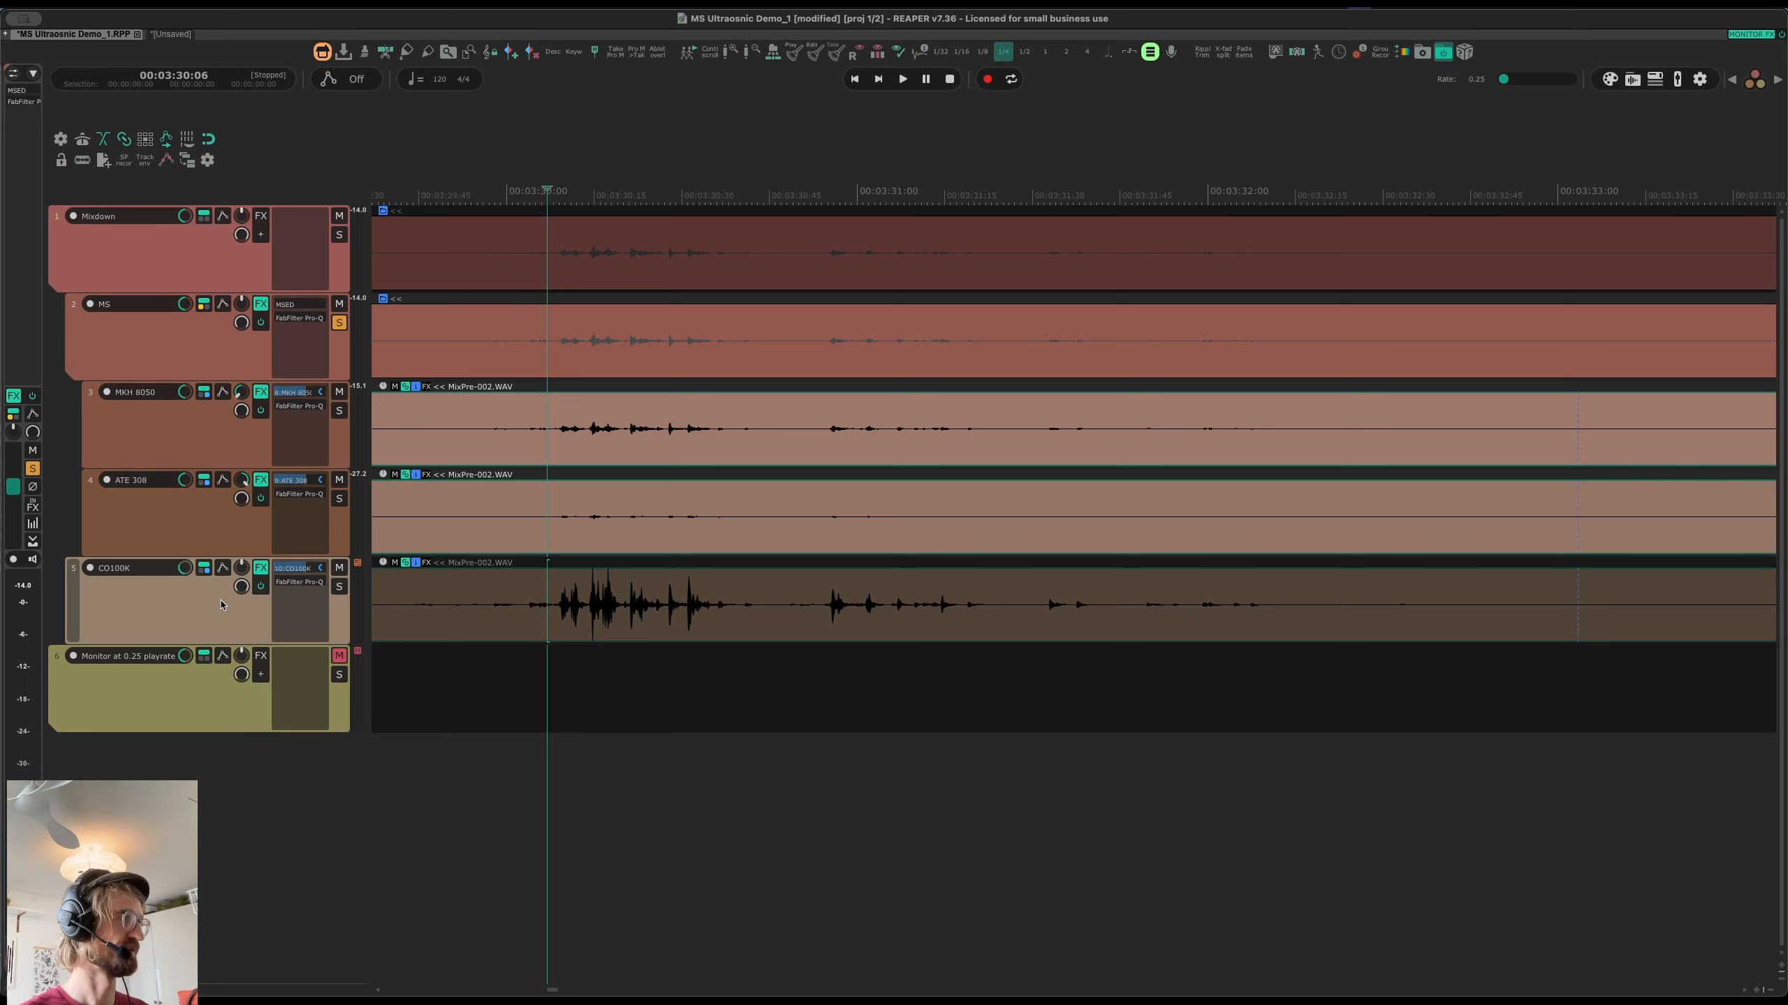
{"action": "key", "text": "f"}
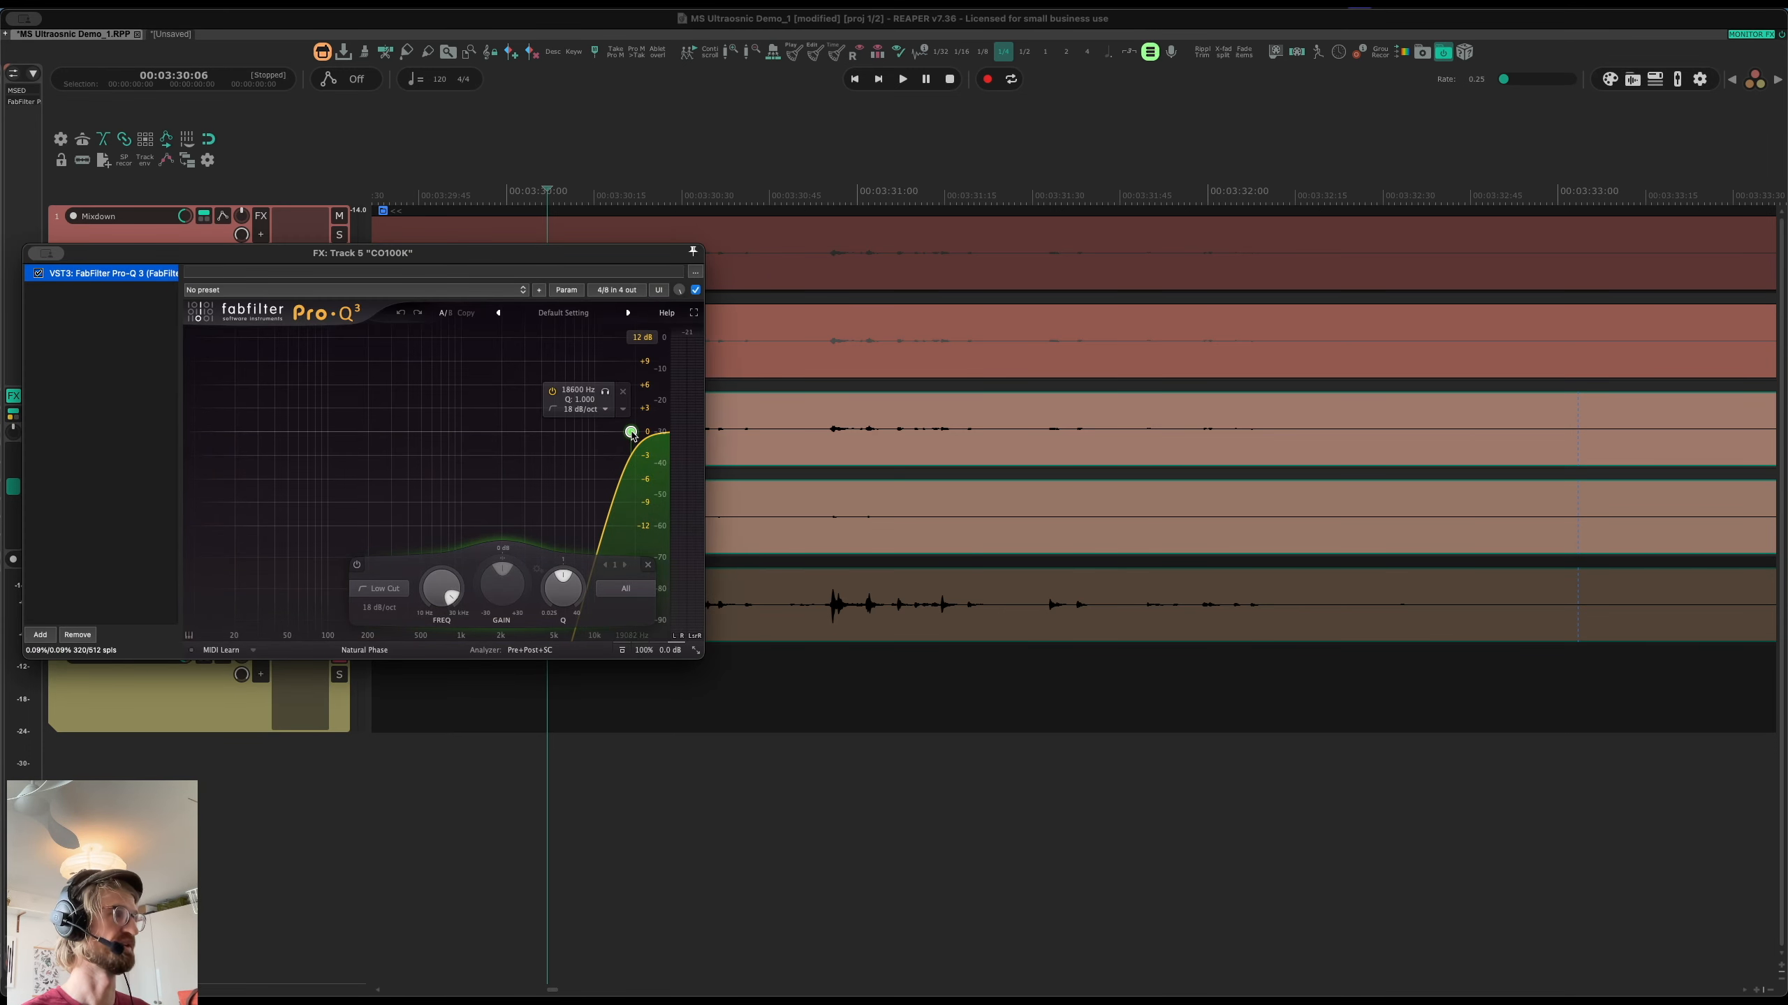
{"action": "key", "text": "Escape"}
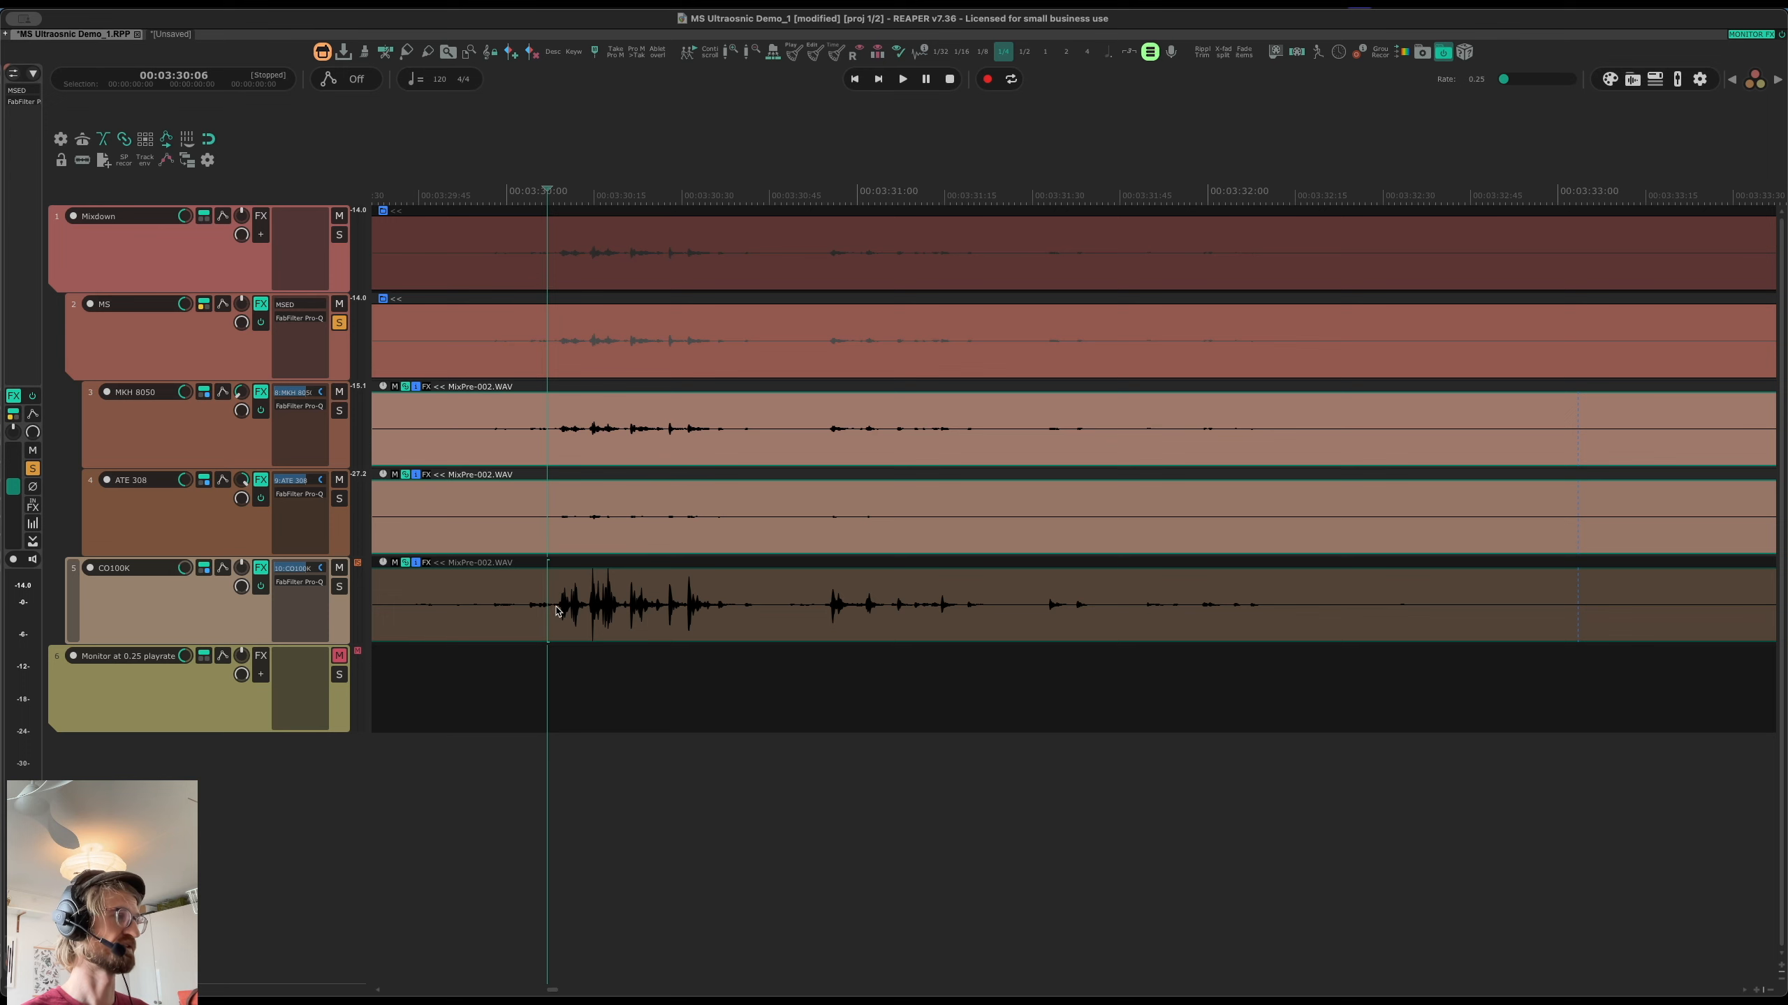
Solo the CO100K track and play it back from the edit cursor
{"action": "key", "text": "s"}
{"action": "key", "text": "space"}
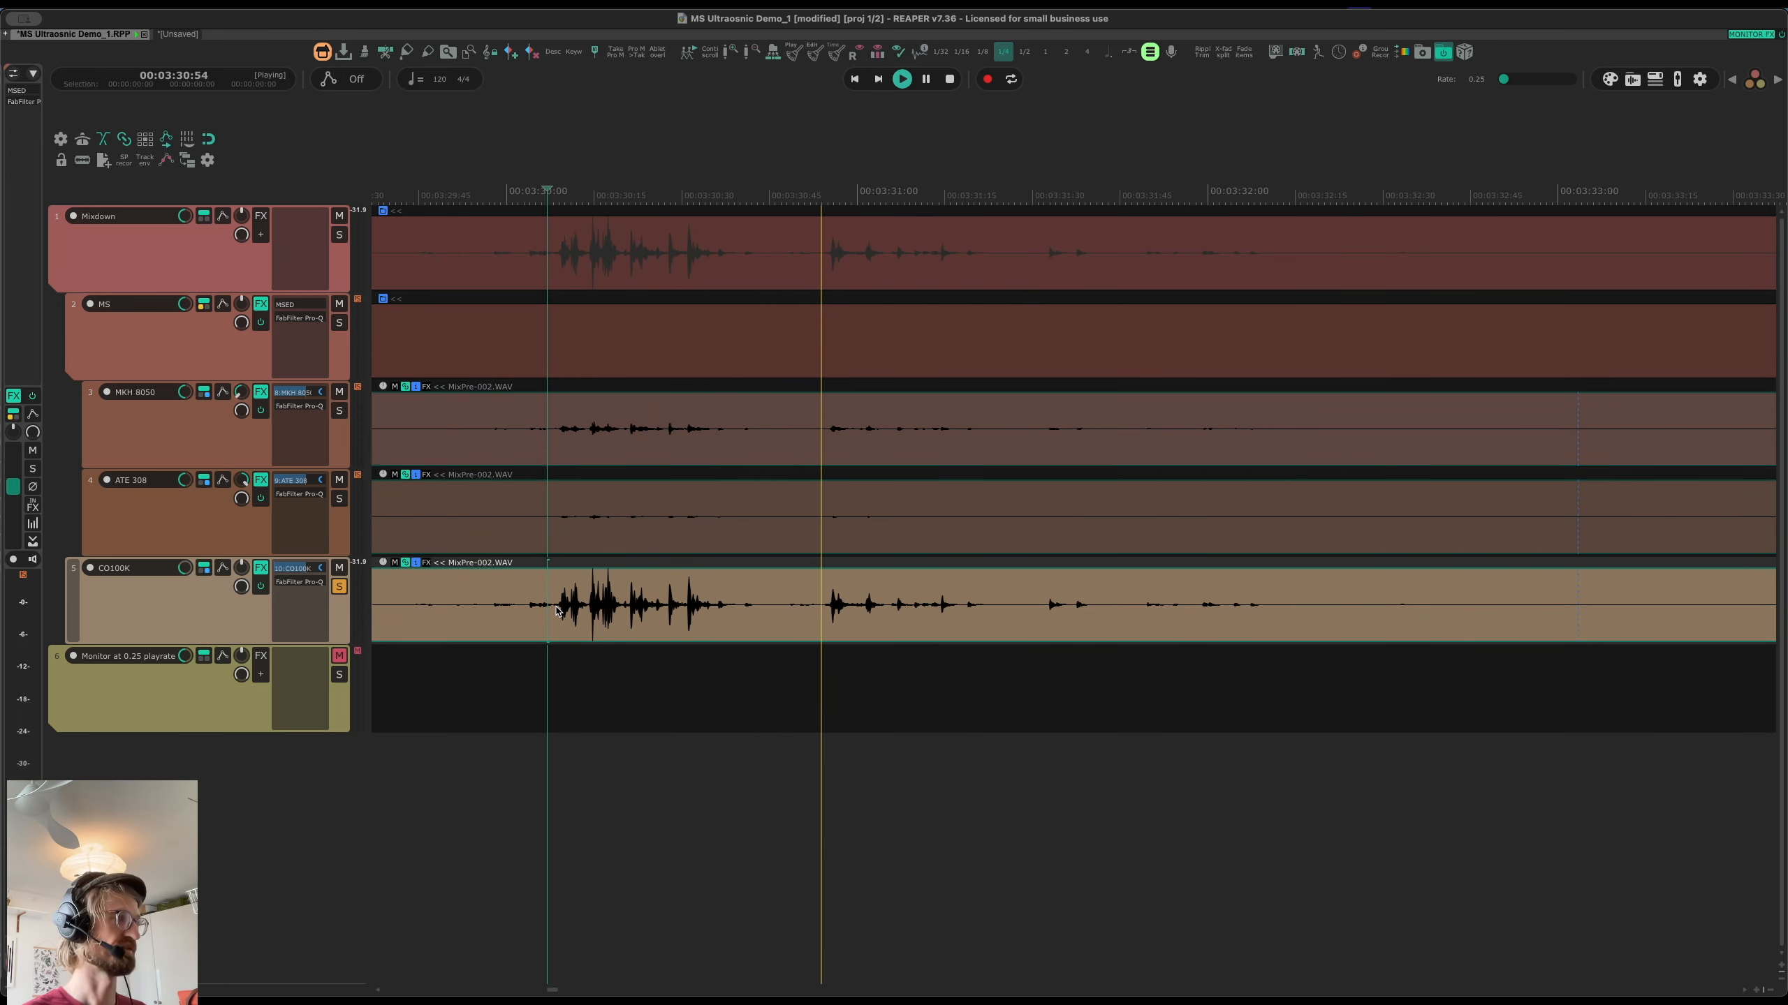
{"action": "key", "text": "space"}
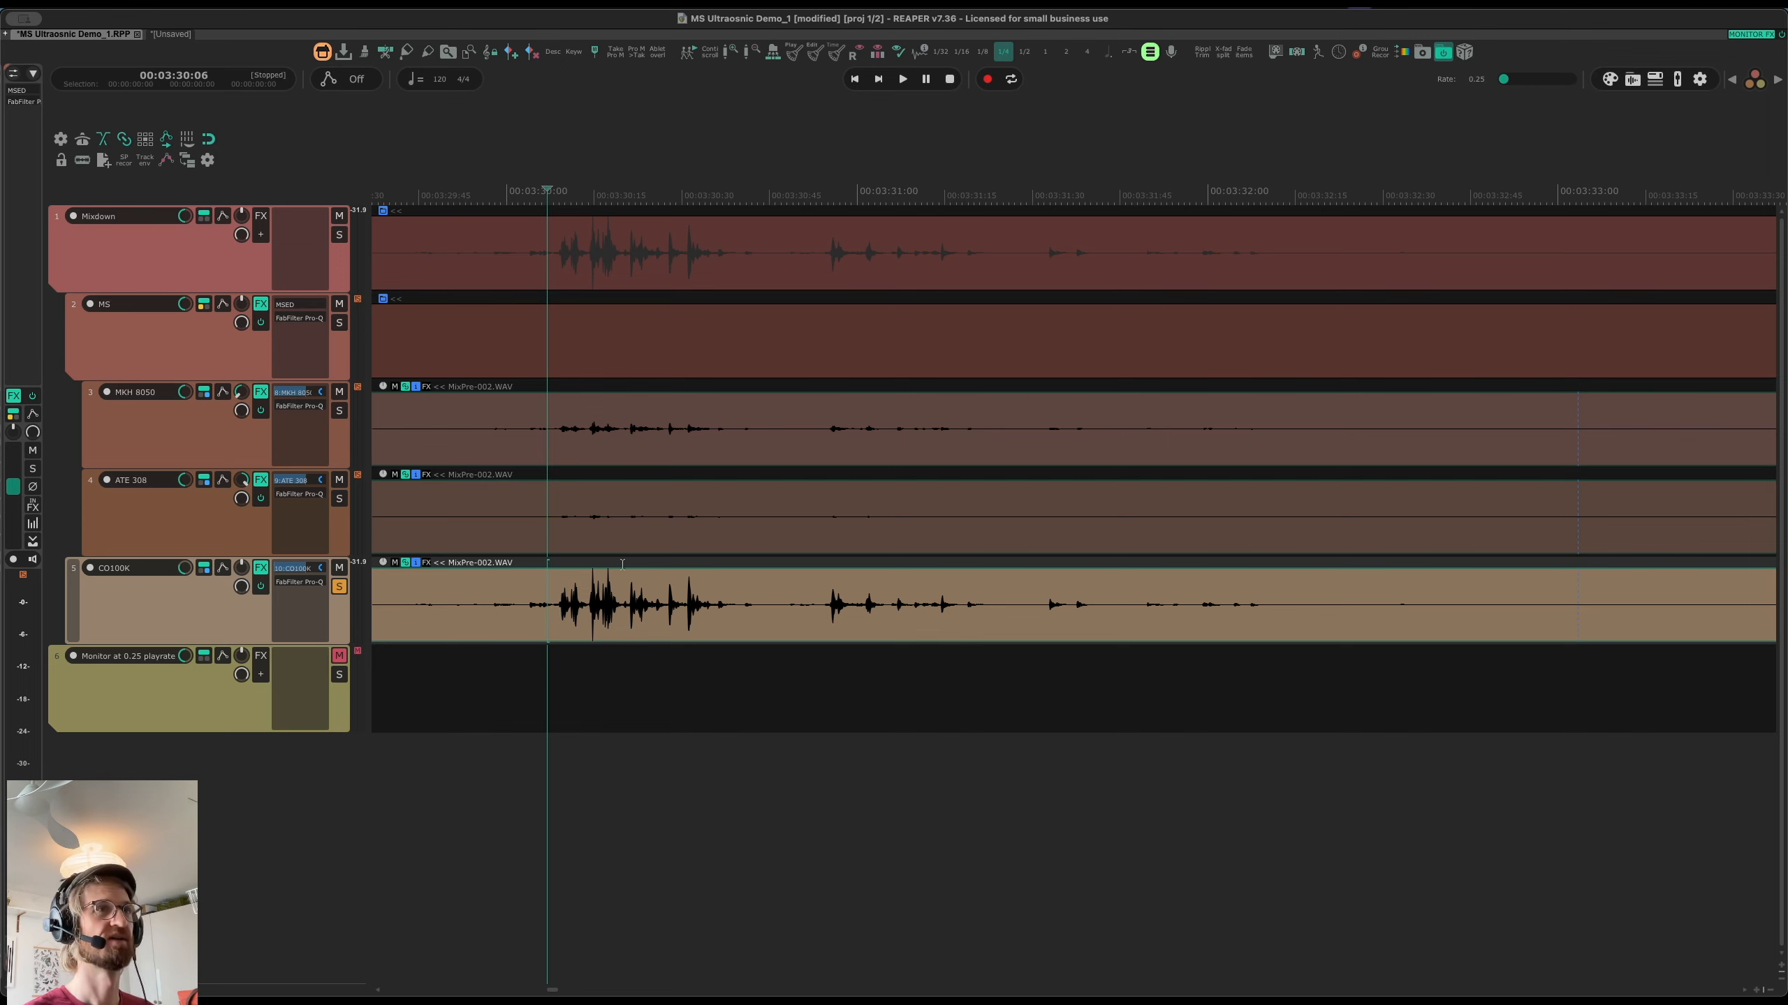
Reset the playback rate to 1.0 and play the full Mixdown from 3:30:08 at normal speed
{"action": "double_click", "coordinate": [1503, 79]}
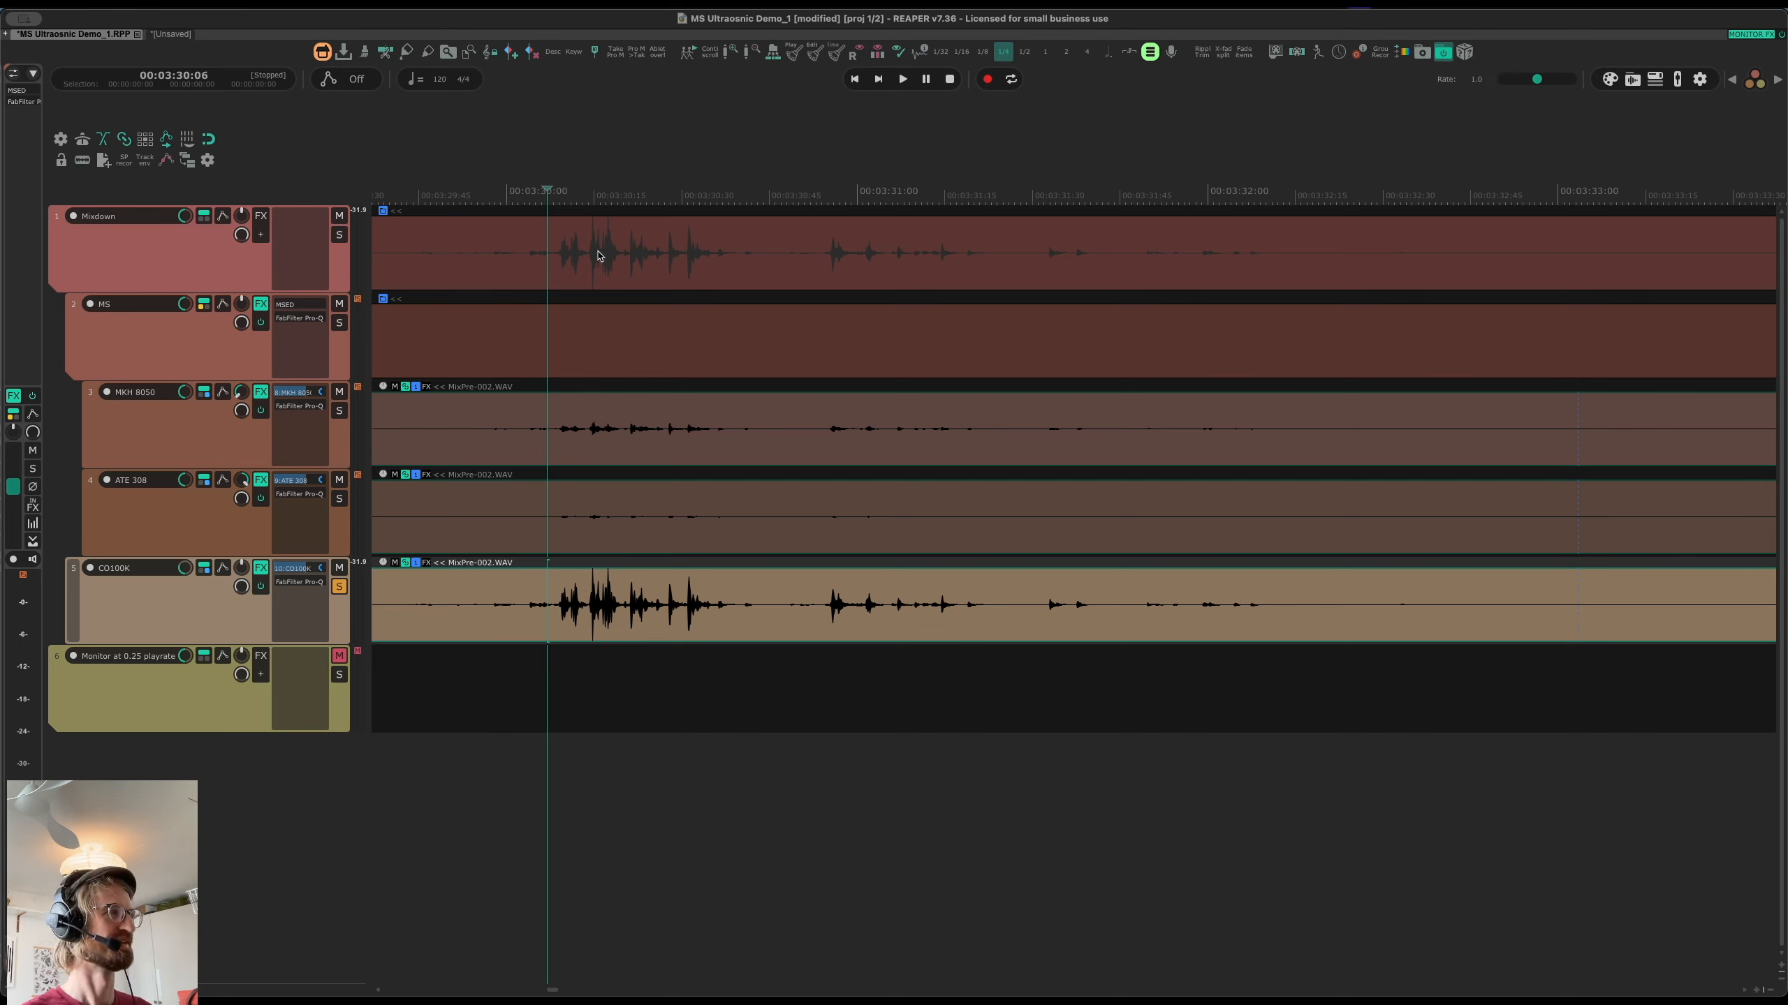
{"action": "left_click", "coordinate": [554, 265]}
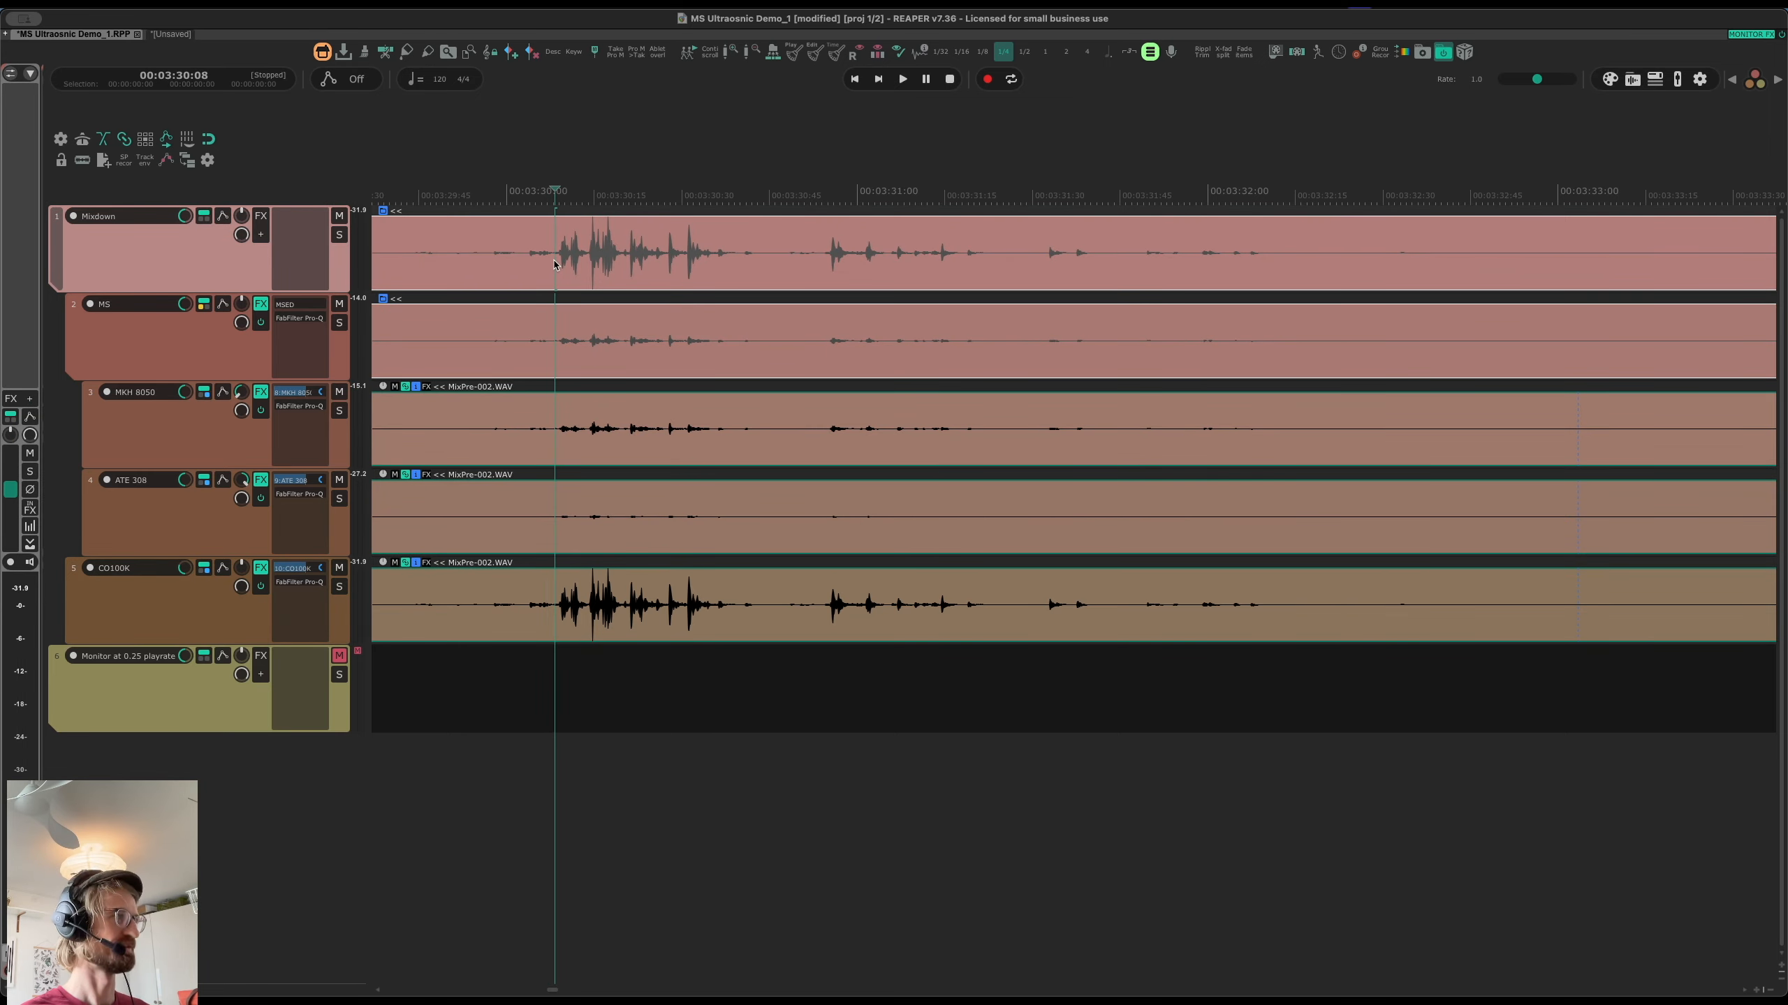
{"action": "key", "text": "space"}
{"action": "key", "text": "space"}
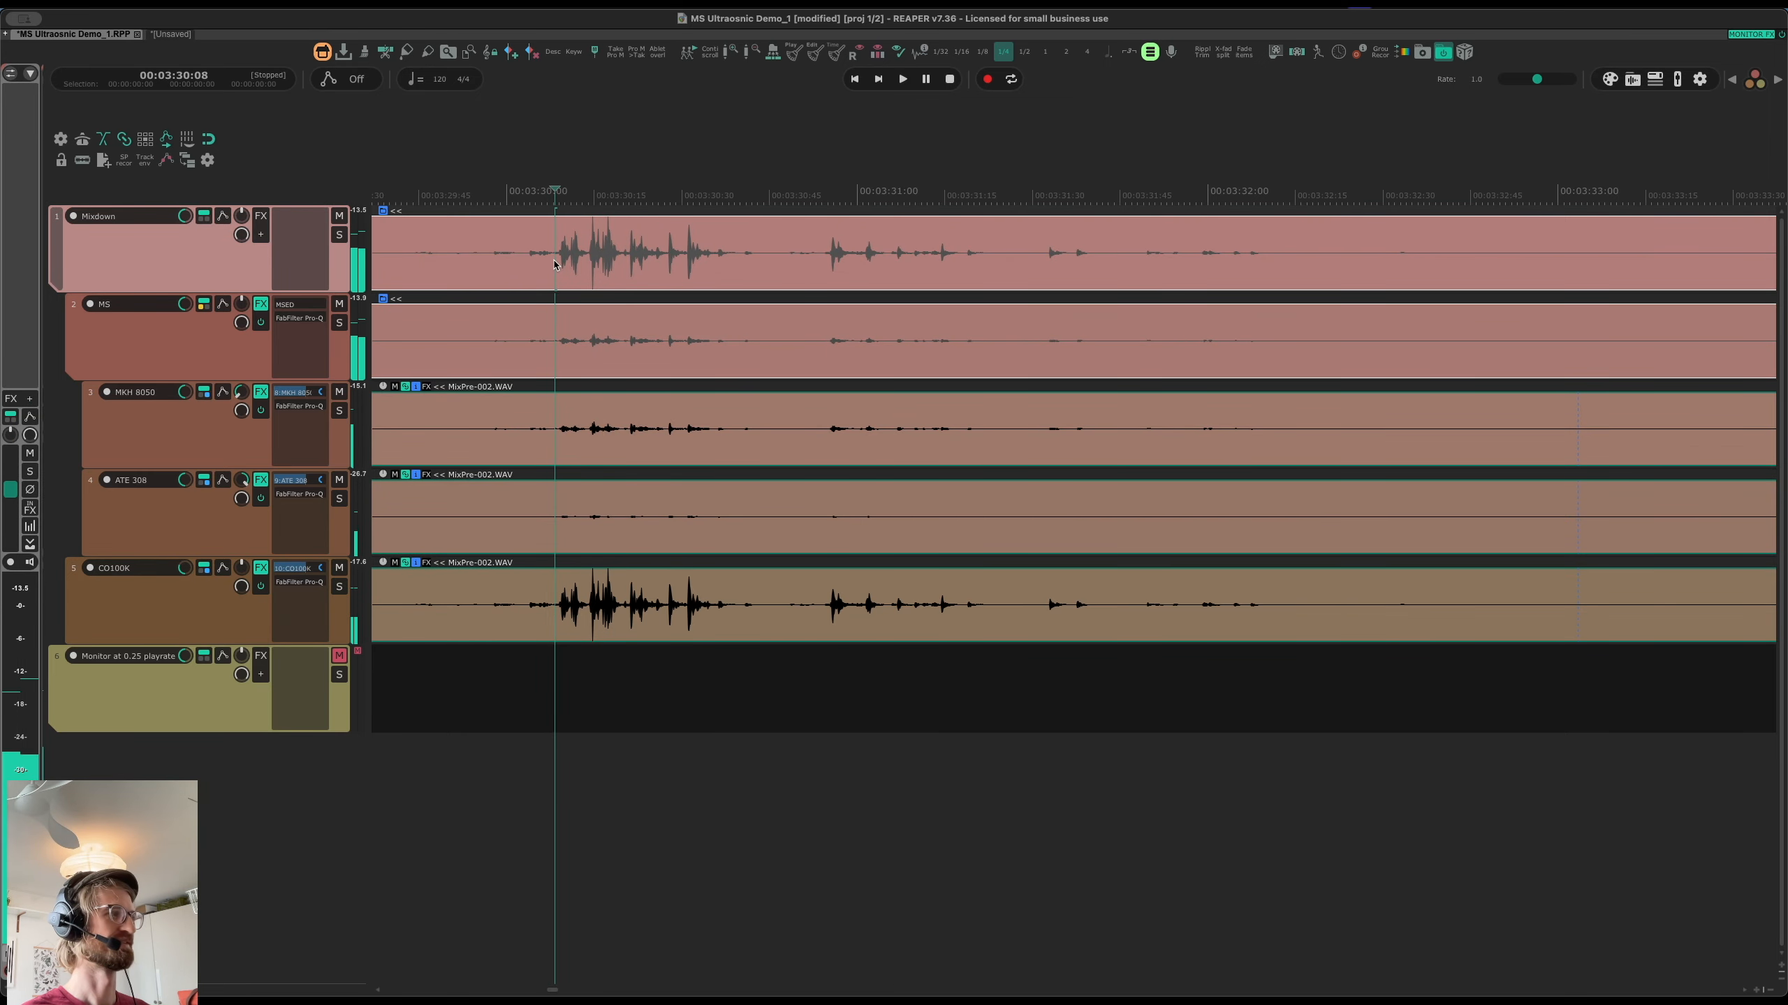
{"action": "key", "text": "space"}
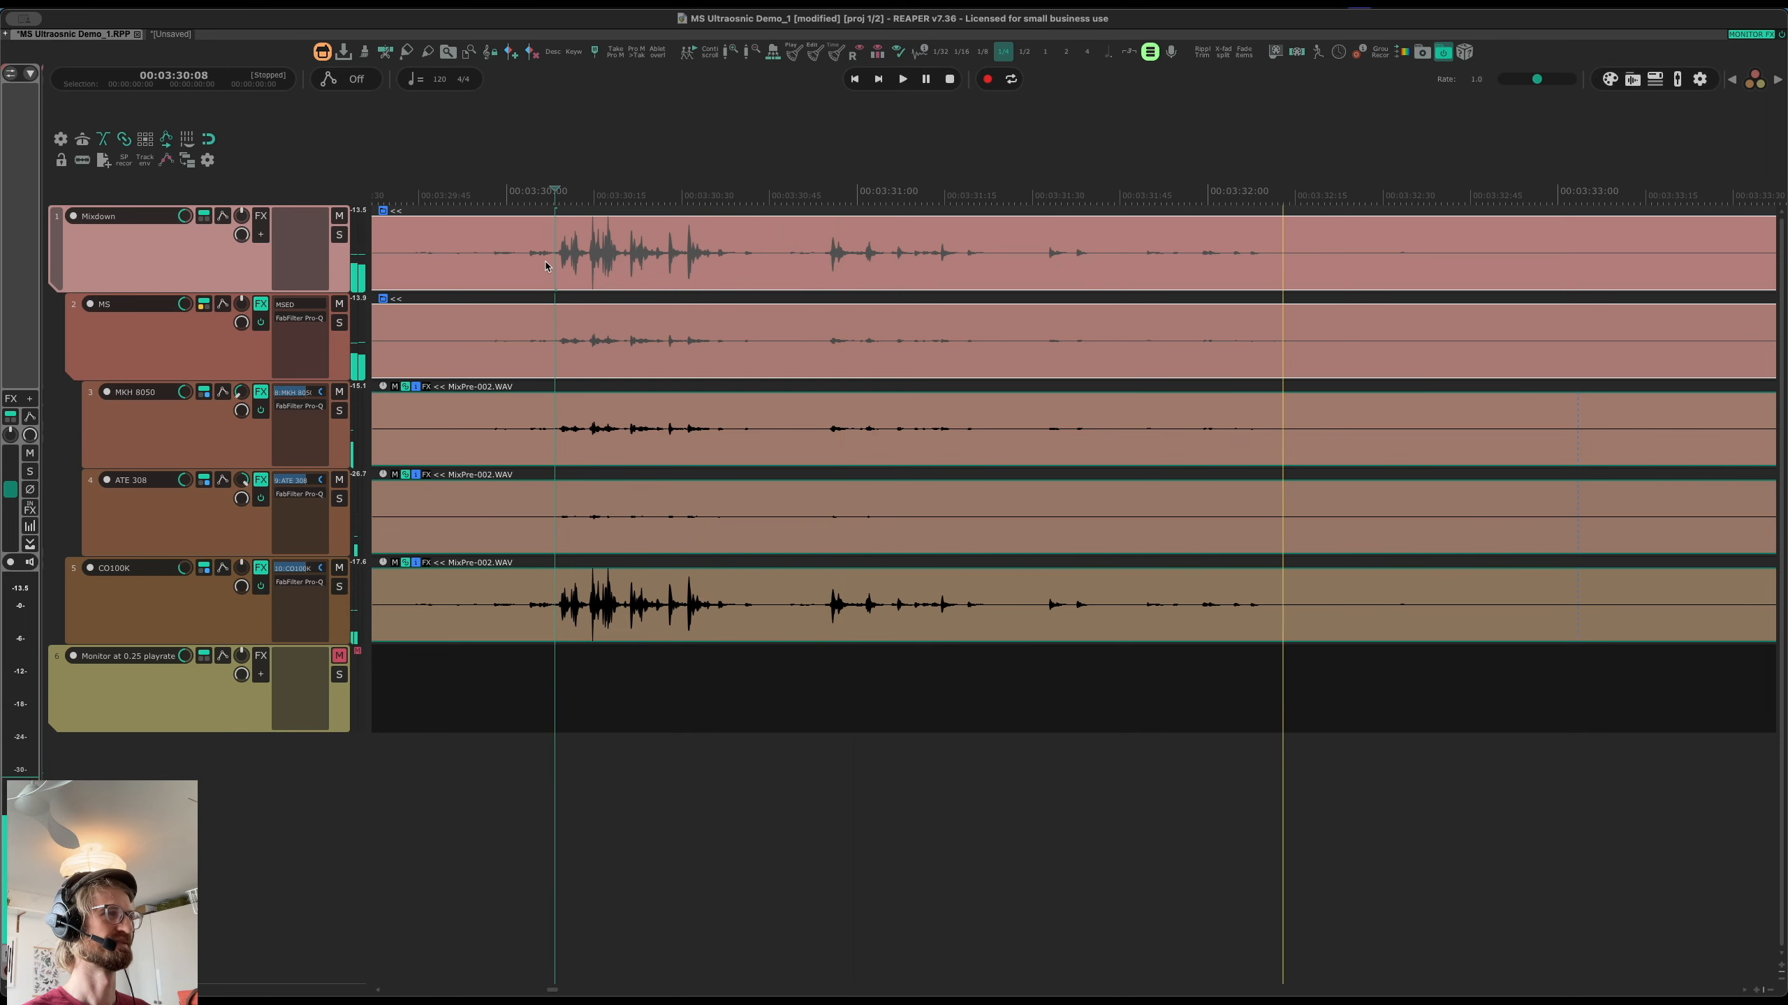
{"action": "key", "text": "space"}
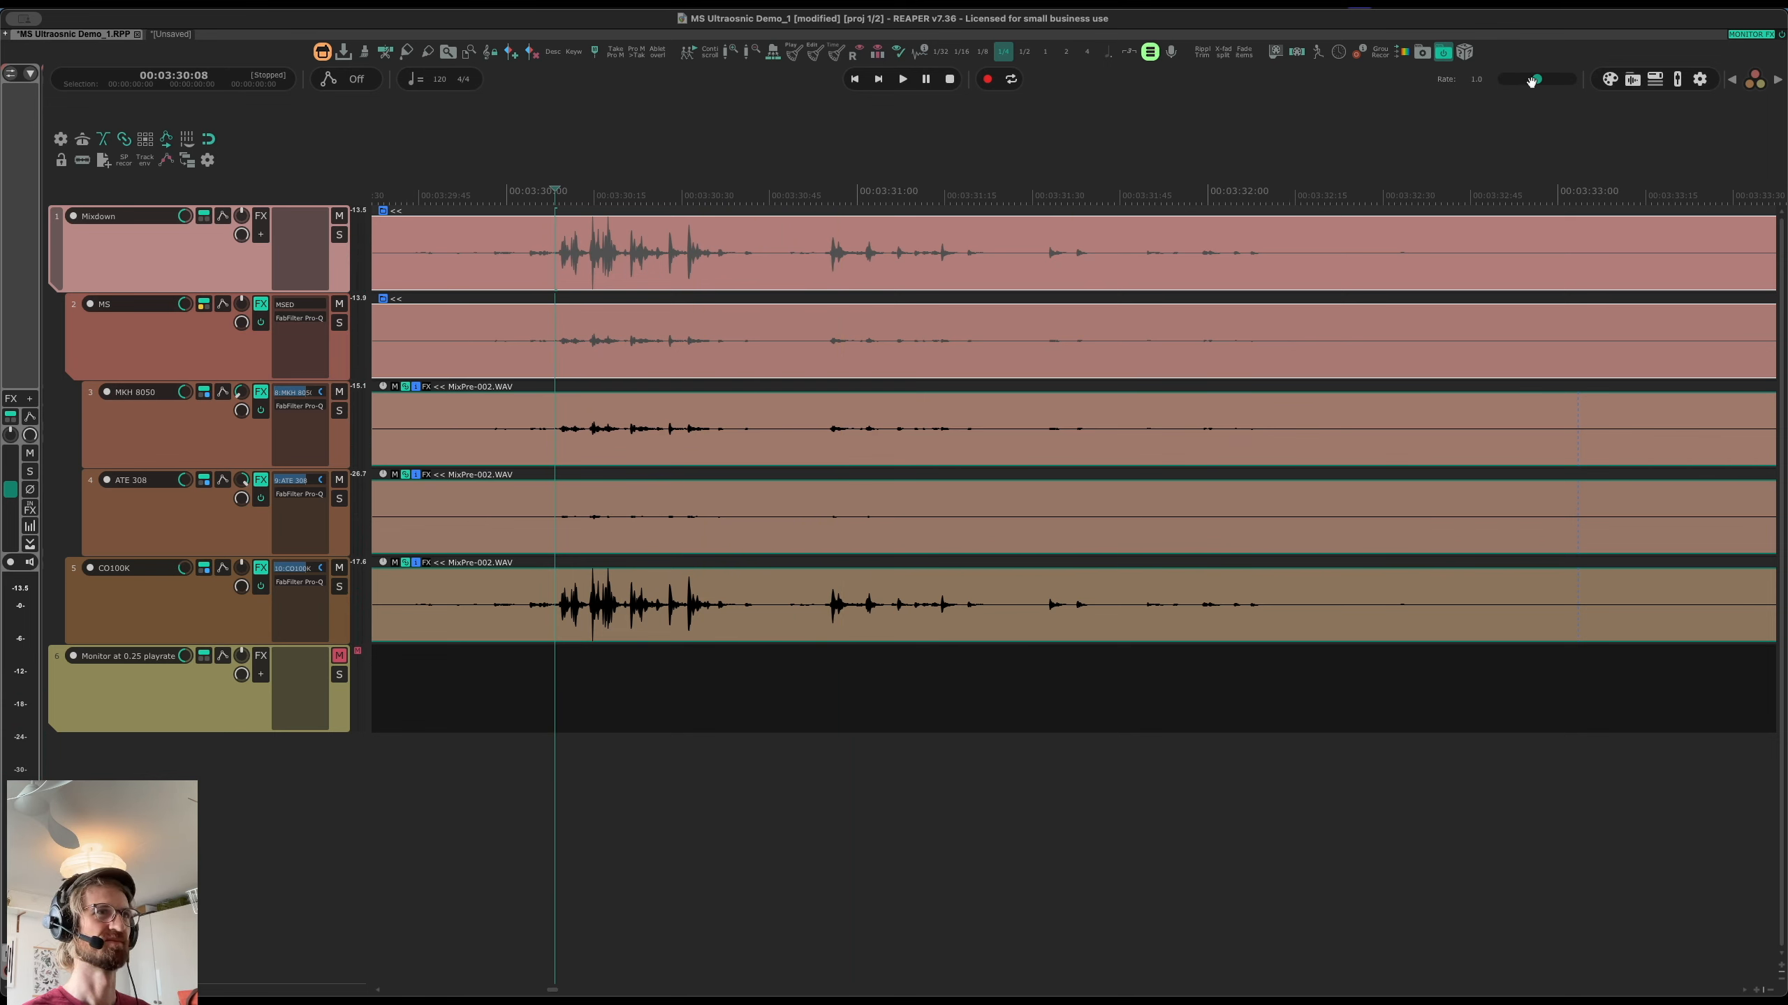
Lower the playback rate to 0.25 and play the full Mixdown at the reduced speed
{"action": "left_click_drag", "start_coordinate": [1536, 79], "coordinate": [1293, 119]}
{"action": "key", "text": "space"}
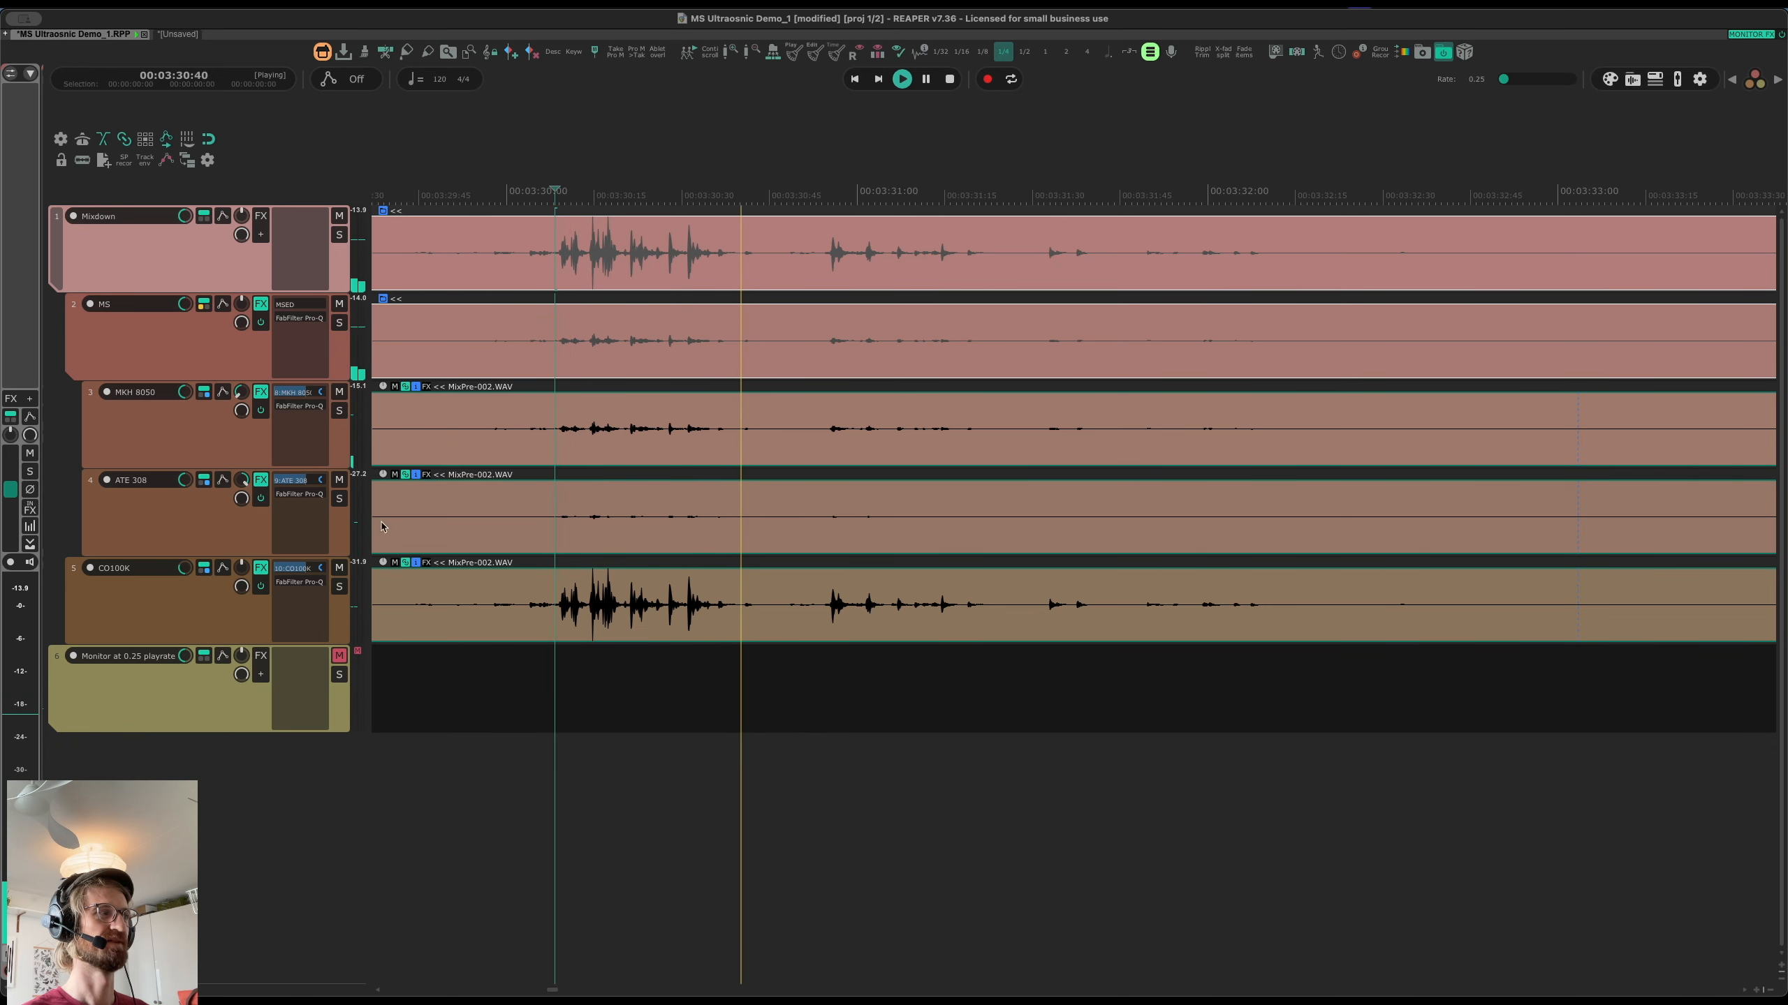
{"action": "key", "text": "space"}
Select the CO100K track and check its FabFilter Pro-Q 3 equalizer again
{"action": "key", "text": "5"}
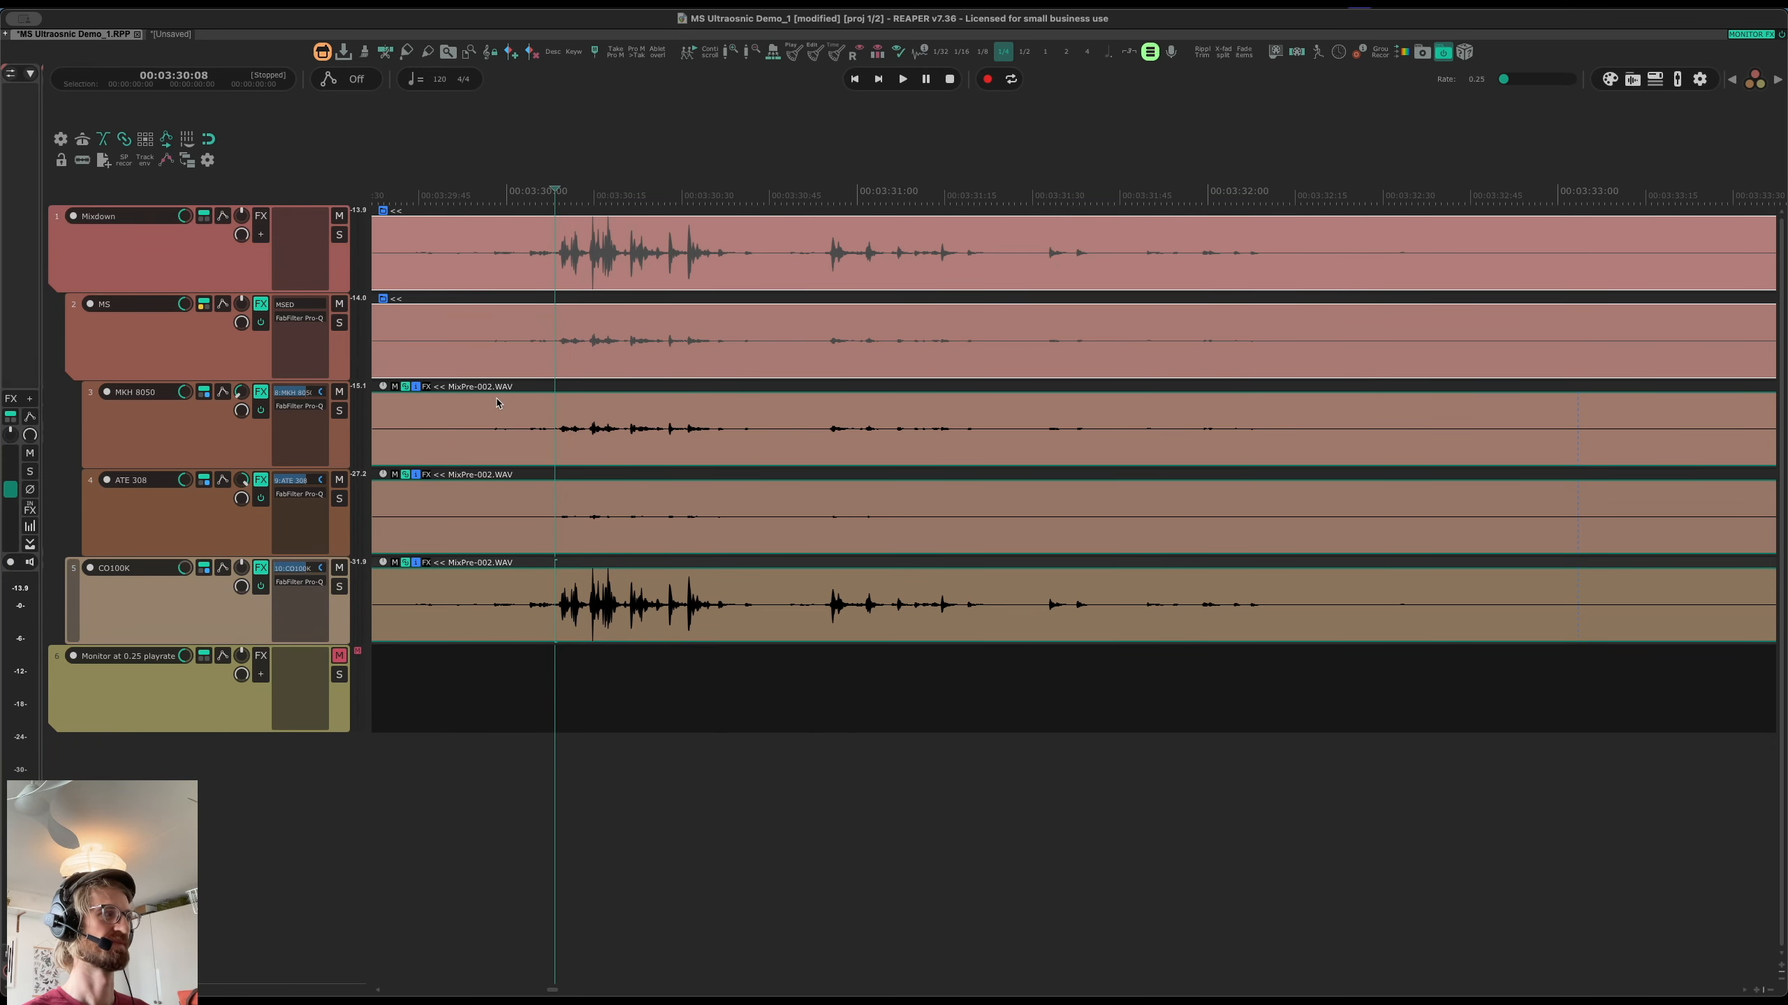
{"action": "key", "text": "f"}
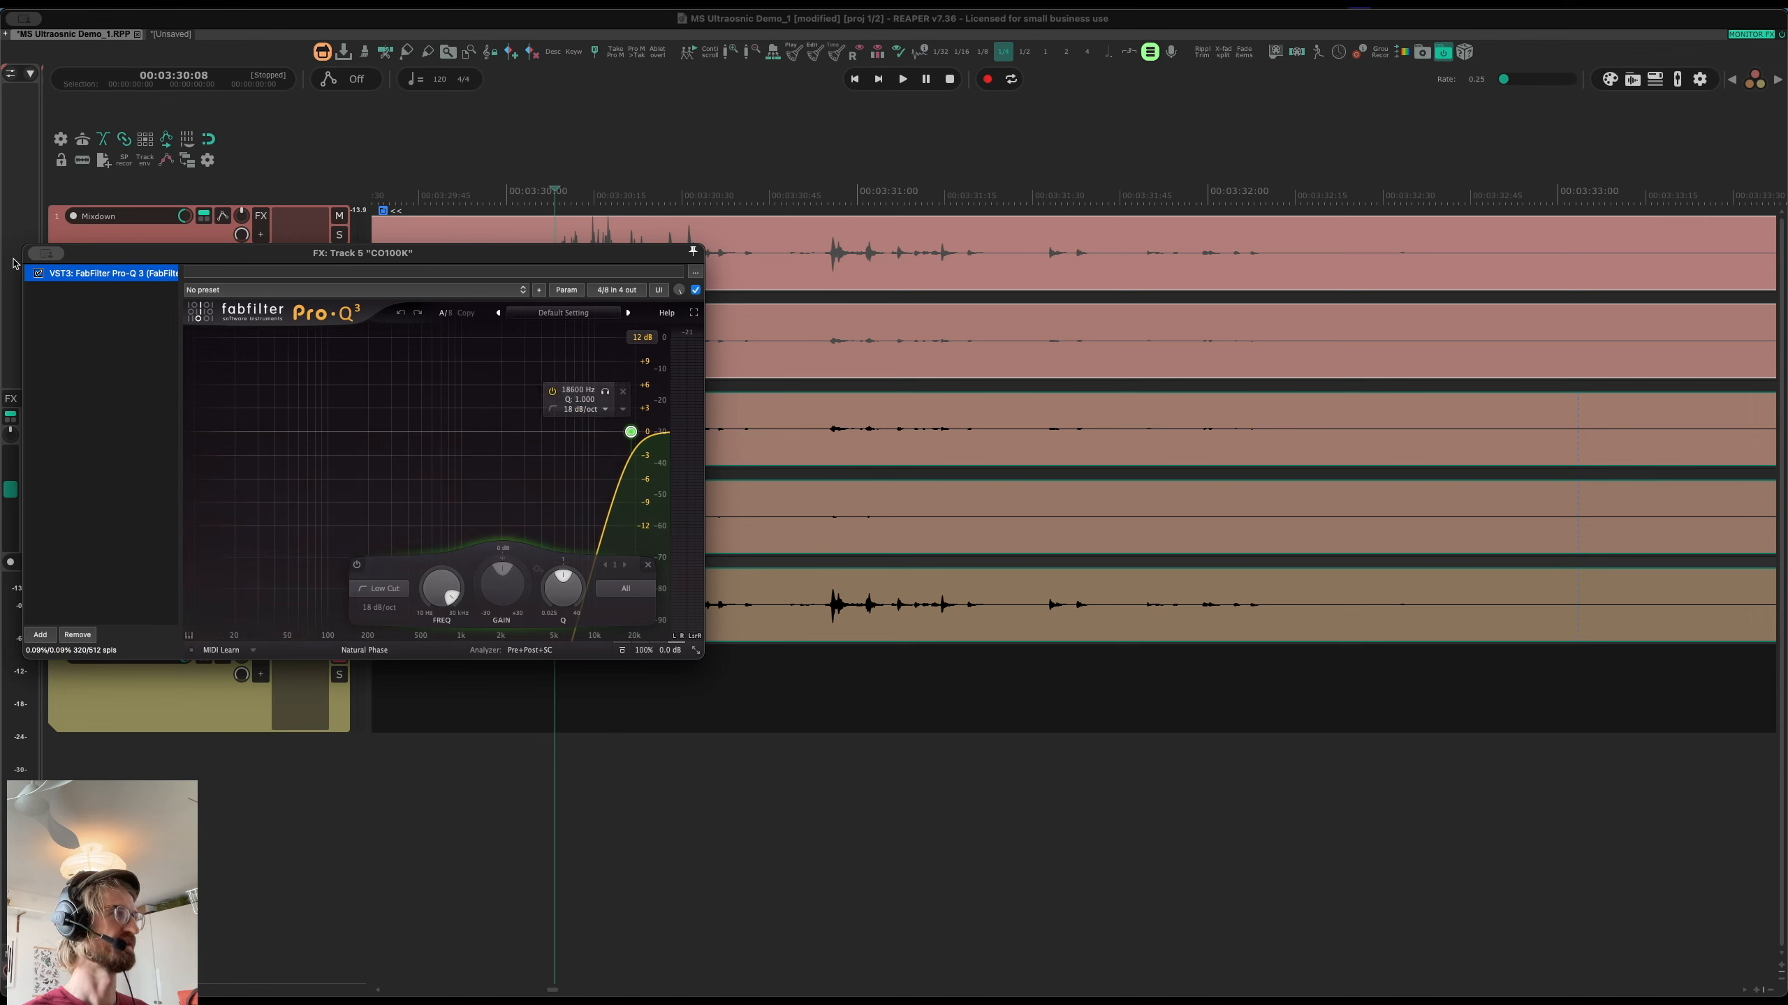
{"action": "left_click", "coordinate": [45, 254]}
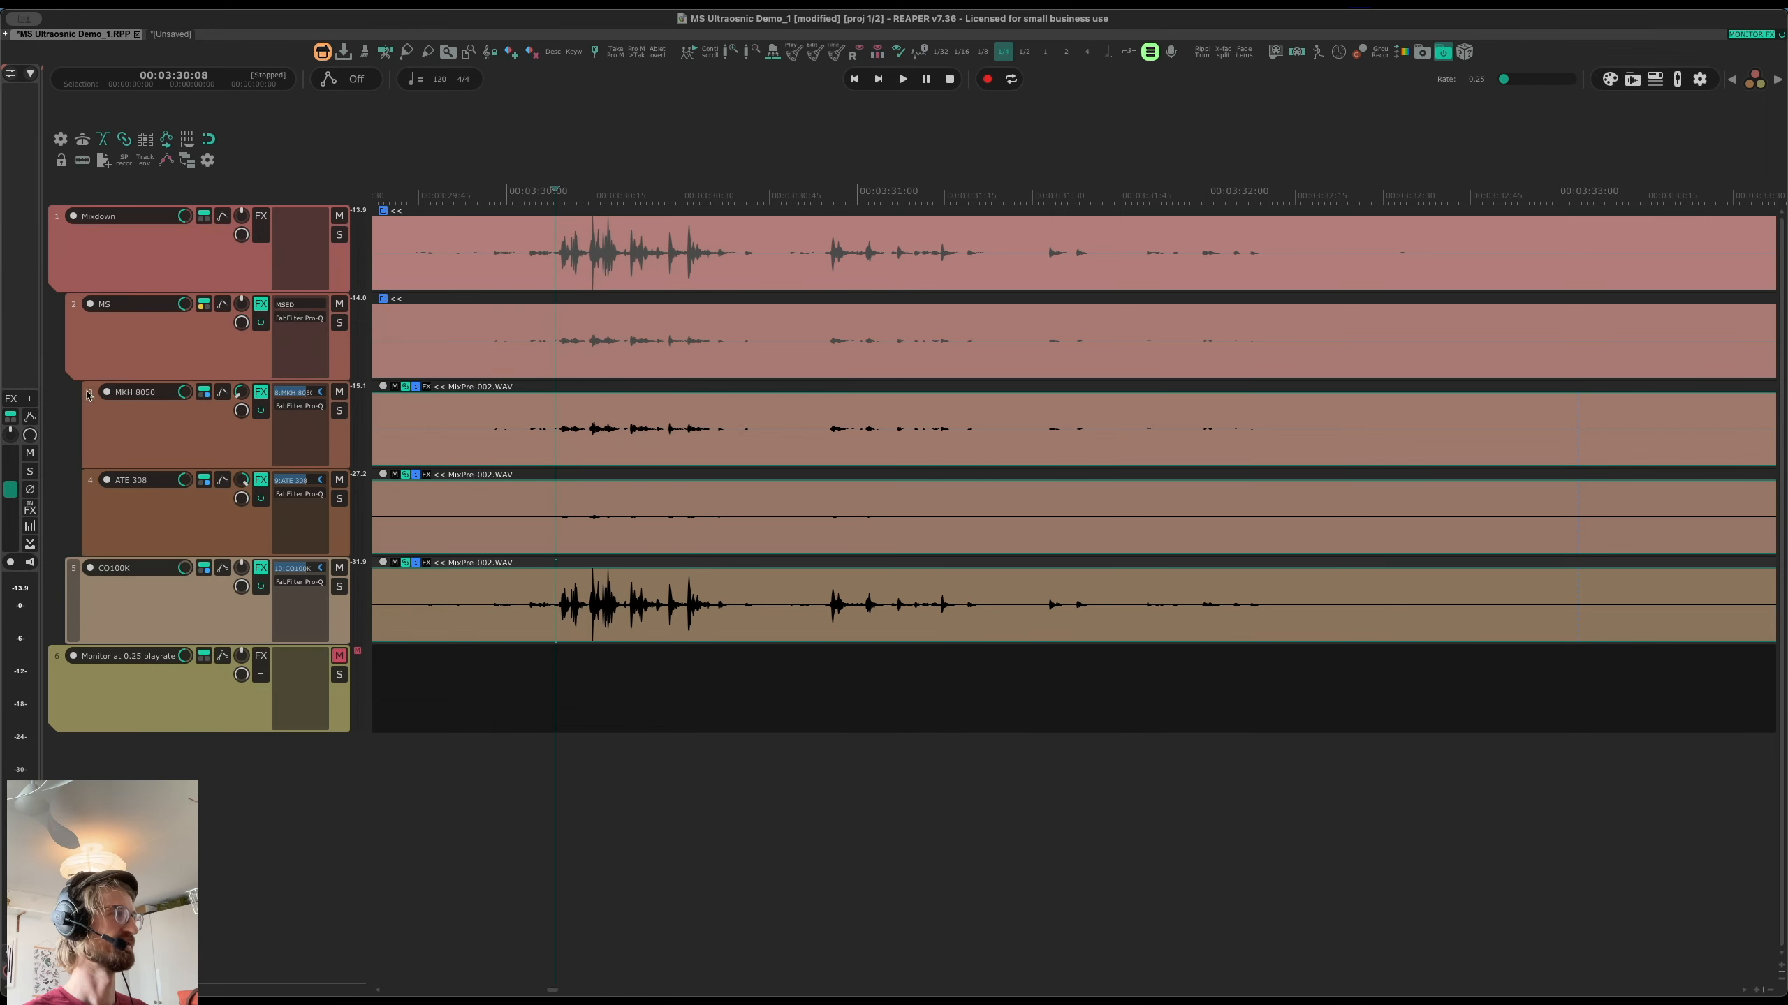
Trim the items on all recording tracks to the first burst of sound, starting just before it and ending before the second burst
{"action": "left_click", "coordinate": [549, 256]}
{"action": "key", "text": "a"}
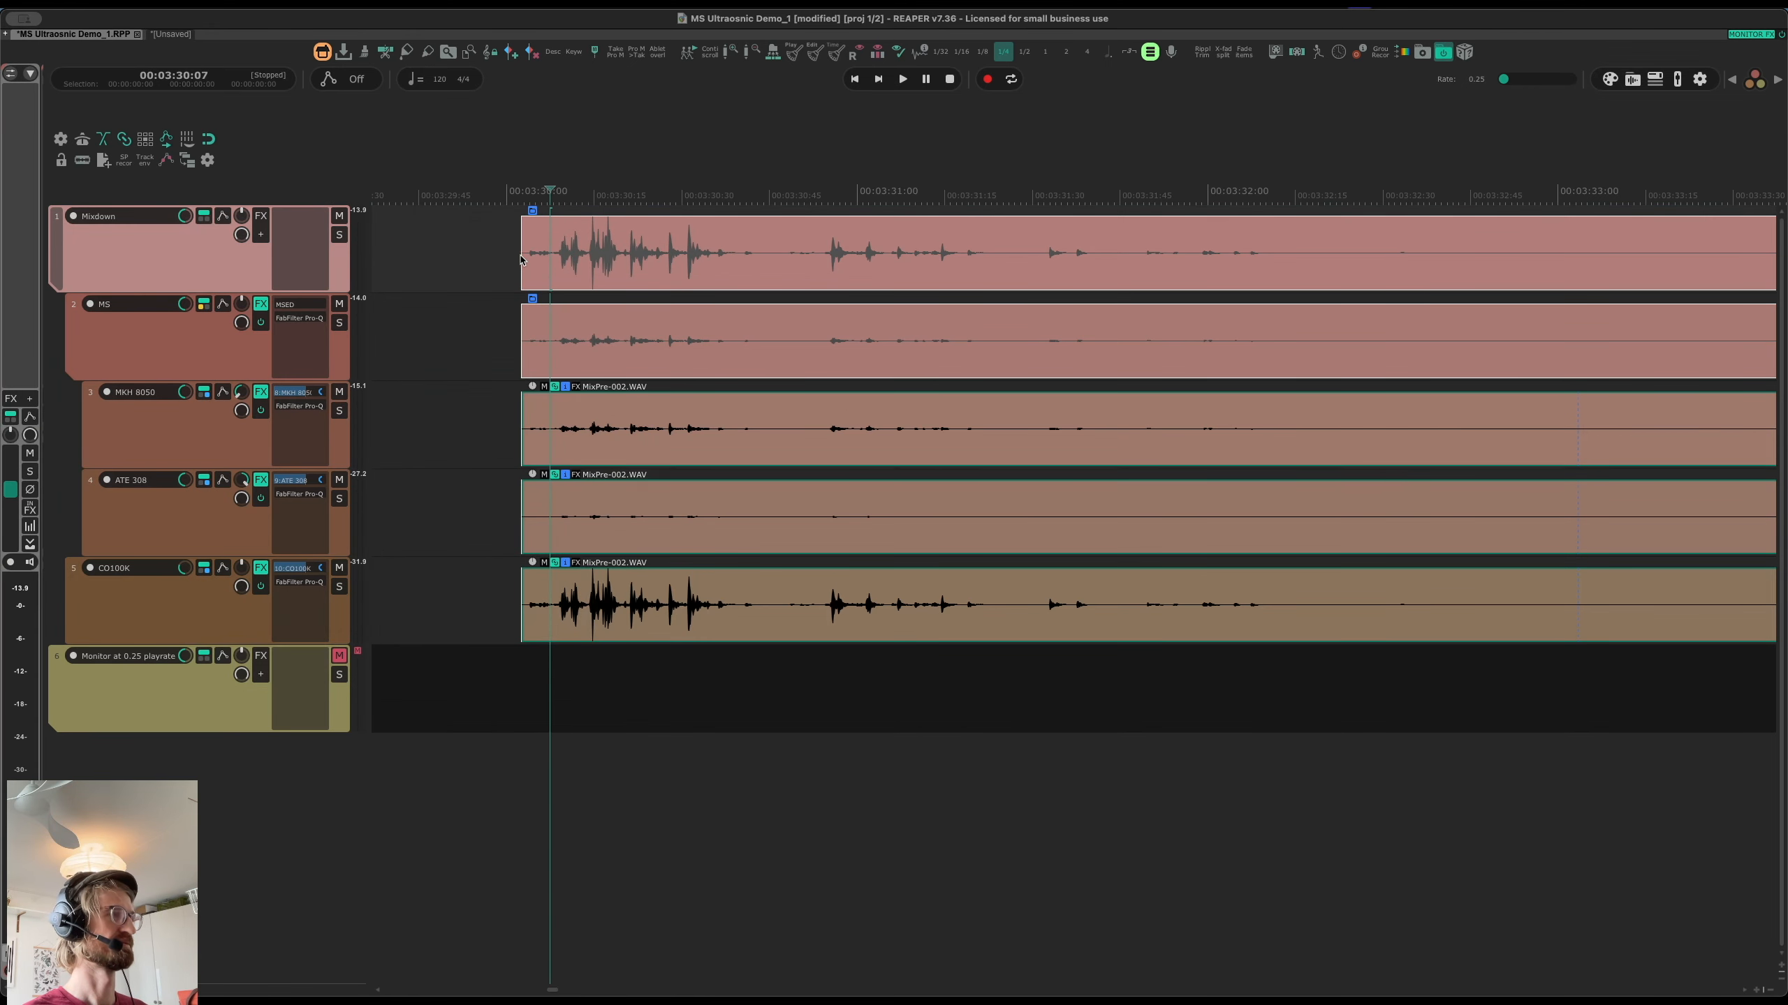
{"action": "key", "text": "s"}
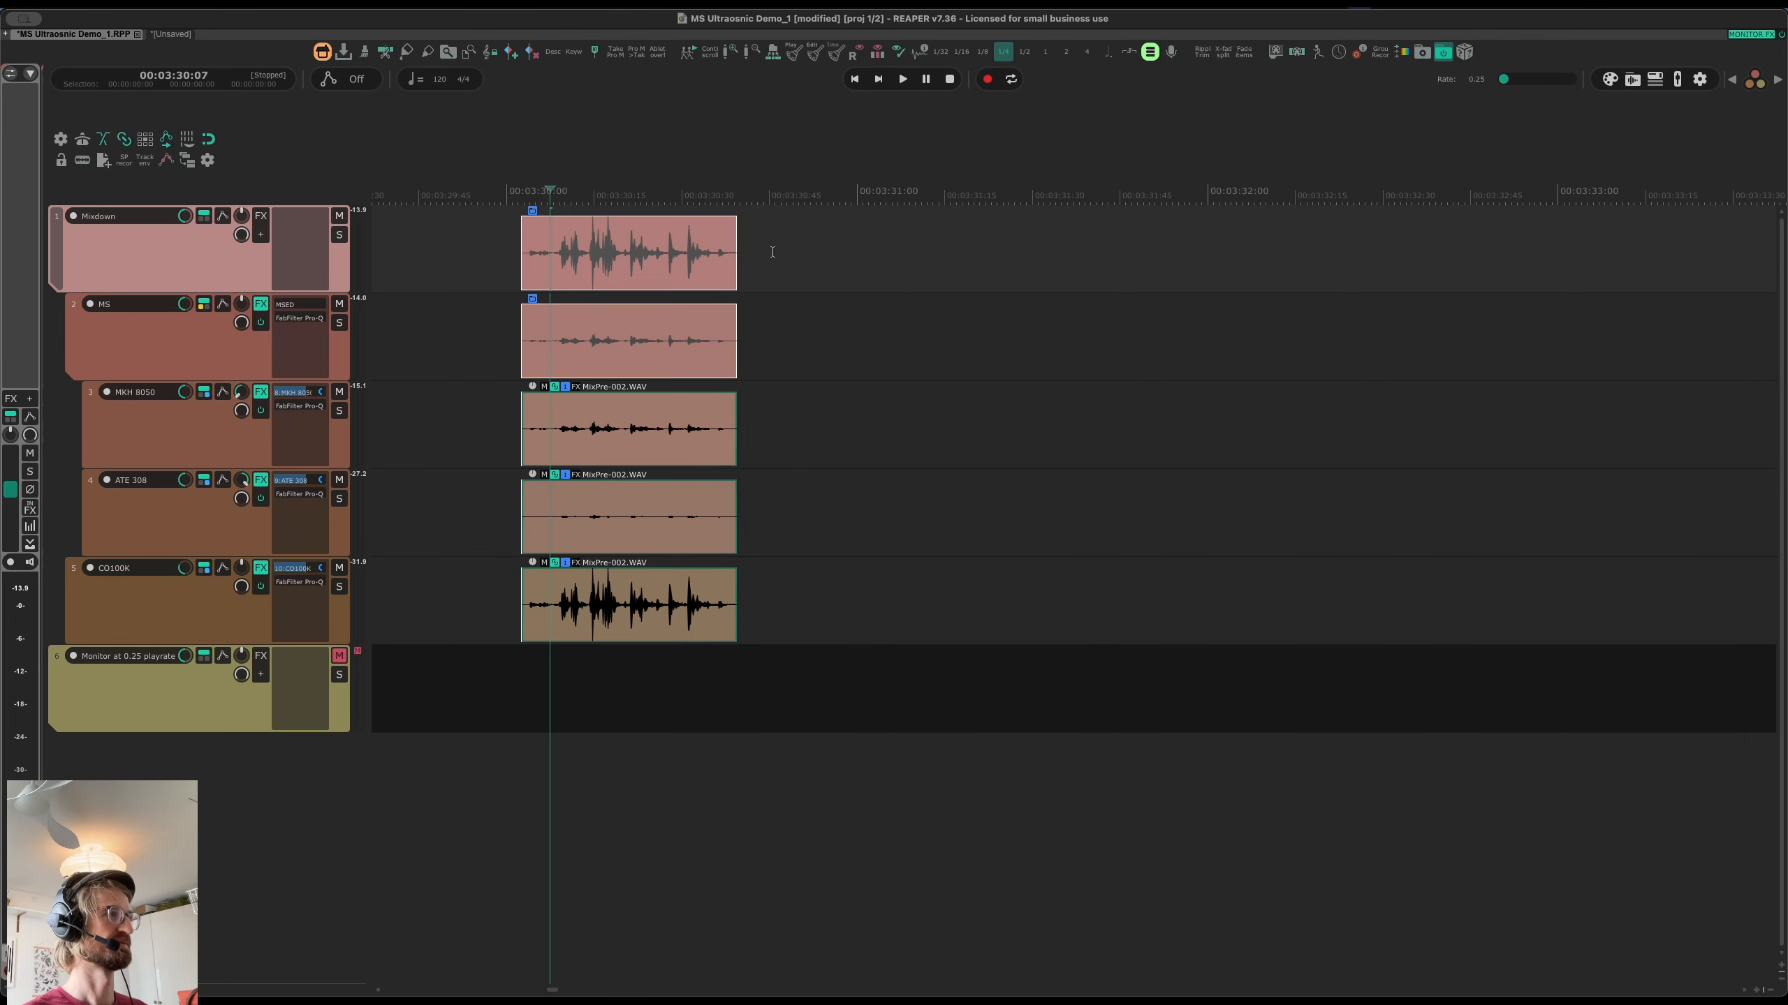
{"action": "key", "text": "s"}
{"action": "left_click", "coordinate": [773, 255]}
Name the trimmed Mixdown folder item Test and create a matching region over it
{"action": "left_click", "coordinate": [640, 259]}
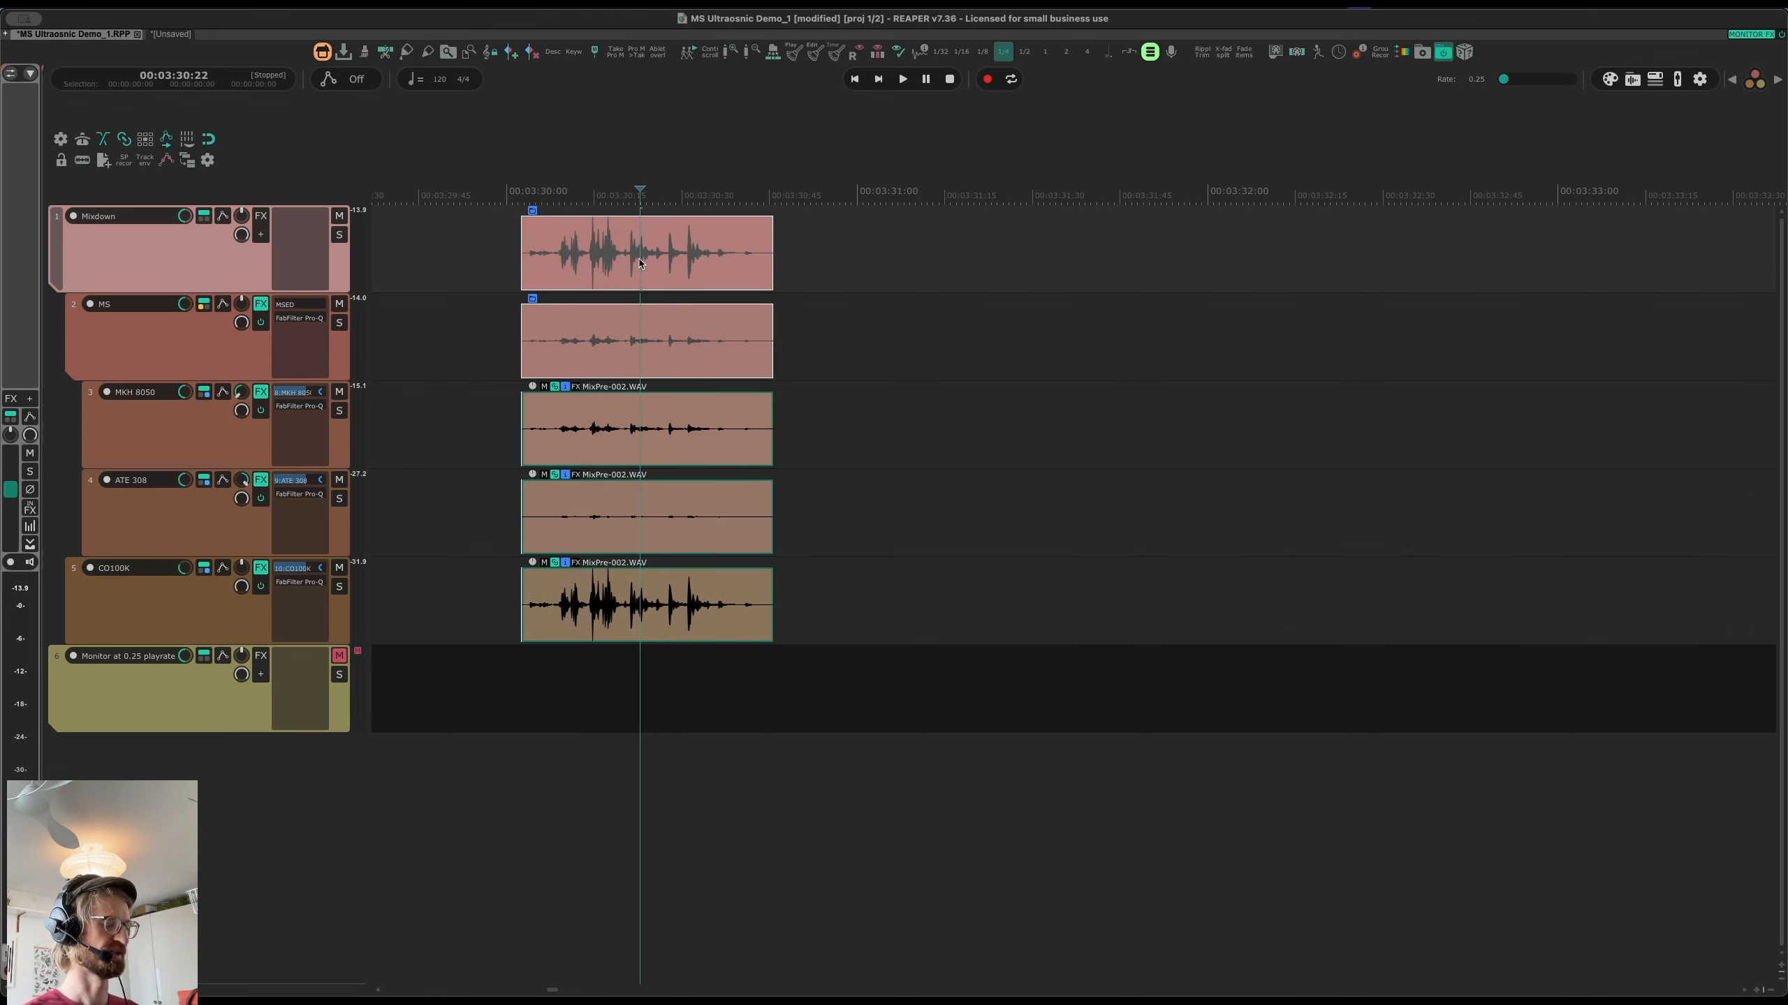
{"action": "key", "text": "shift+r"}
{"action": "type", "text": "Test"}
{"action": "key", "text": "Return"}
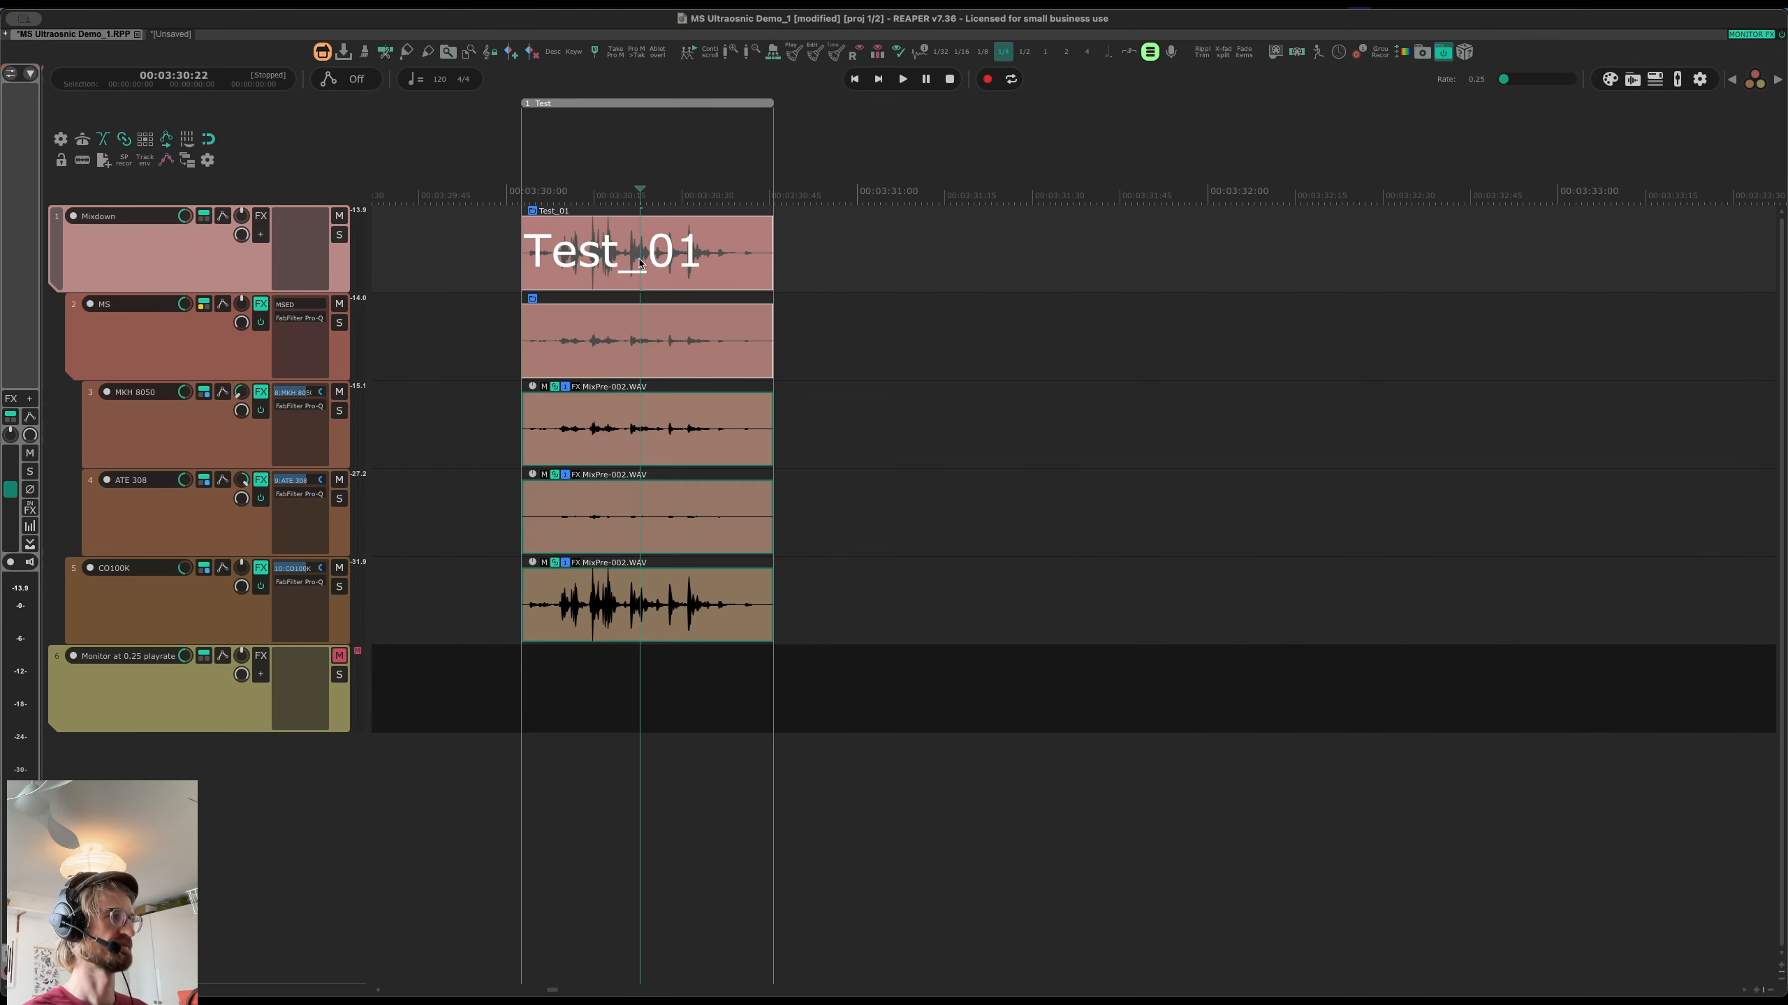
Render the Test item at the reduced playback rate as a 192000 Hz, 24 bit PCM WAV, overwriting Test 100K.wav and adding it to the project
{"action": "key", "text": "super+alt+r"}
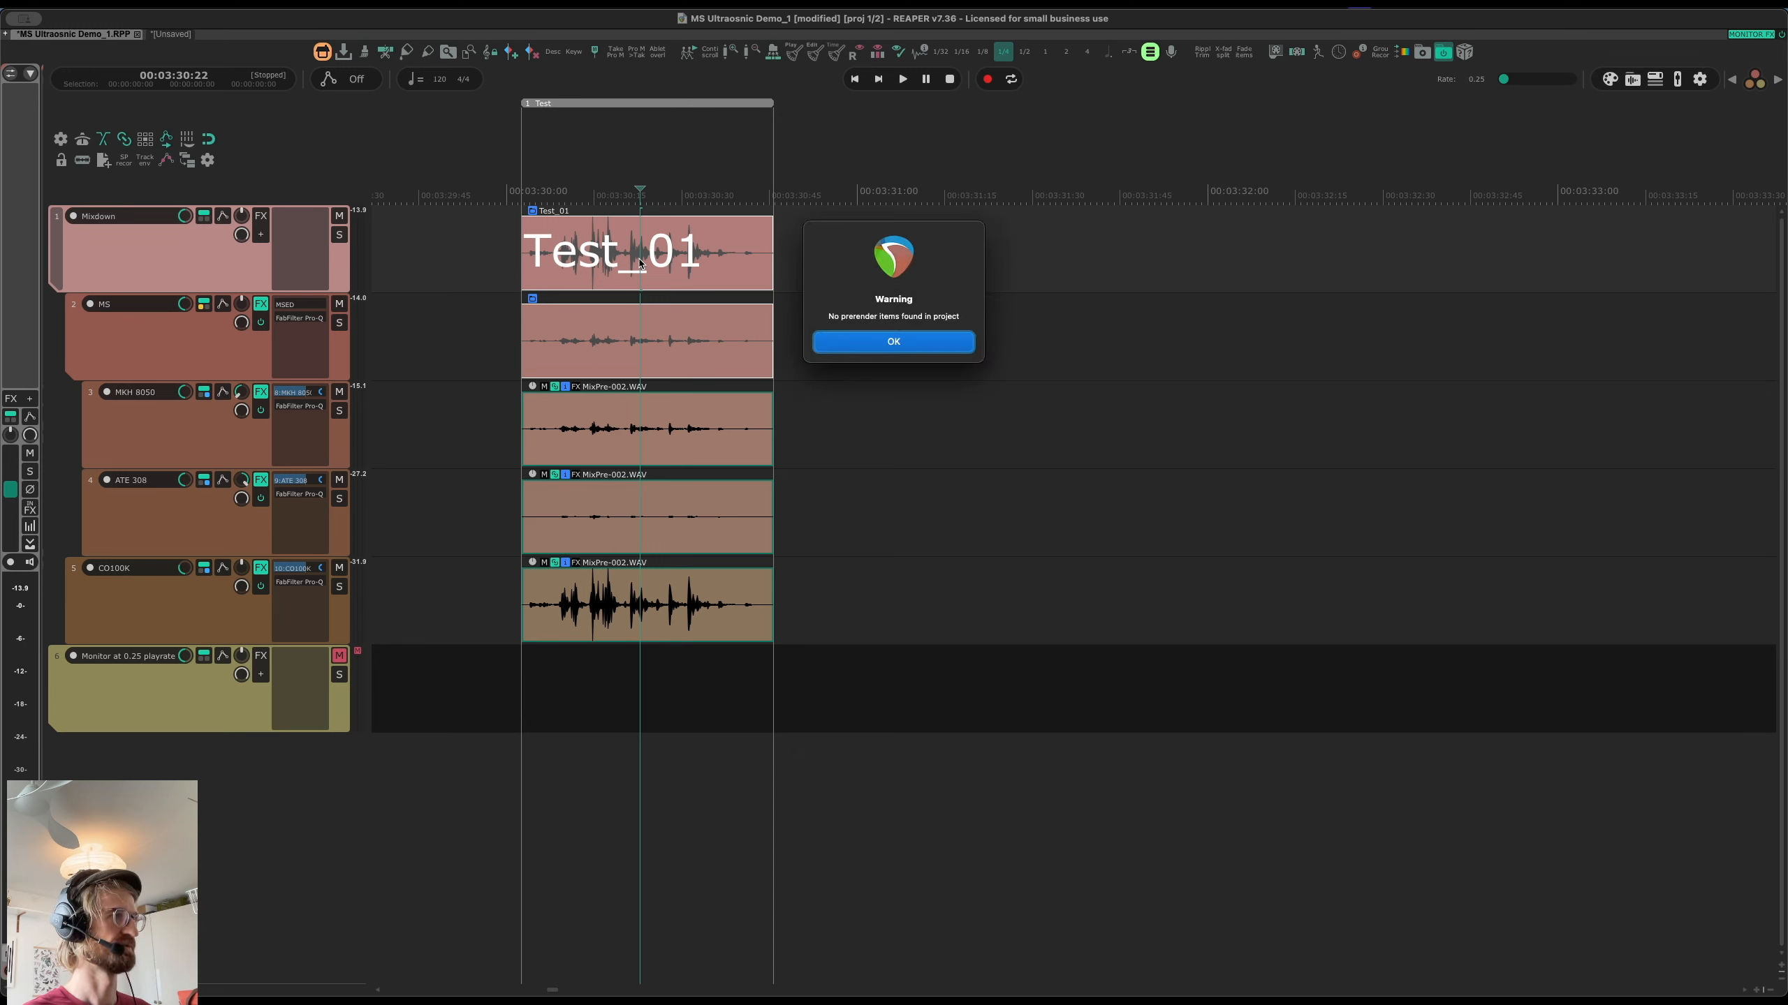
{"action": "key", "text": "Return"}
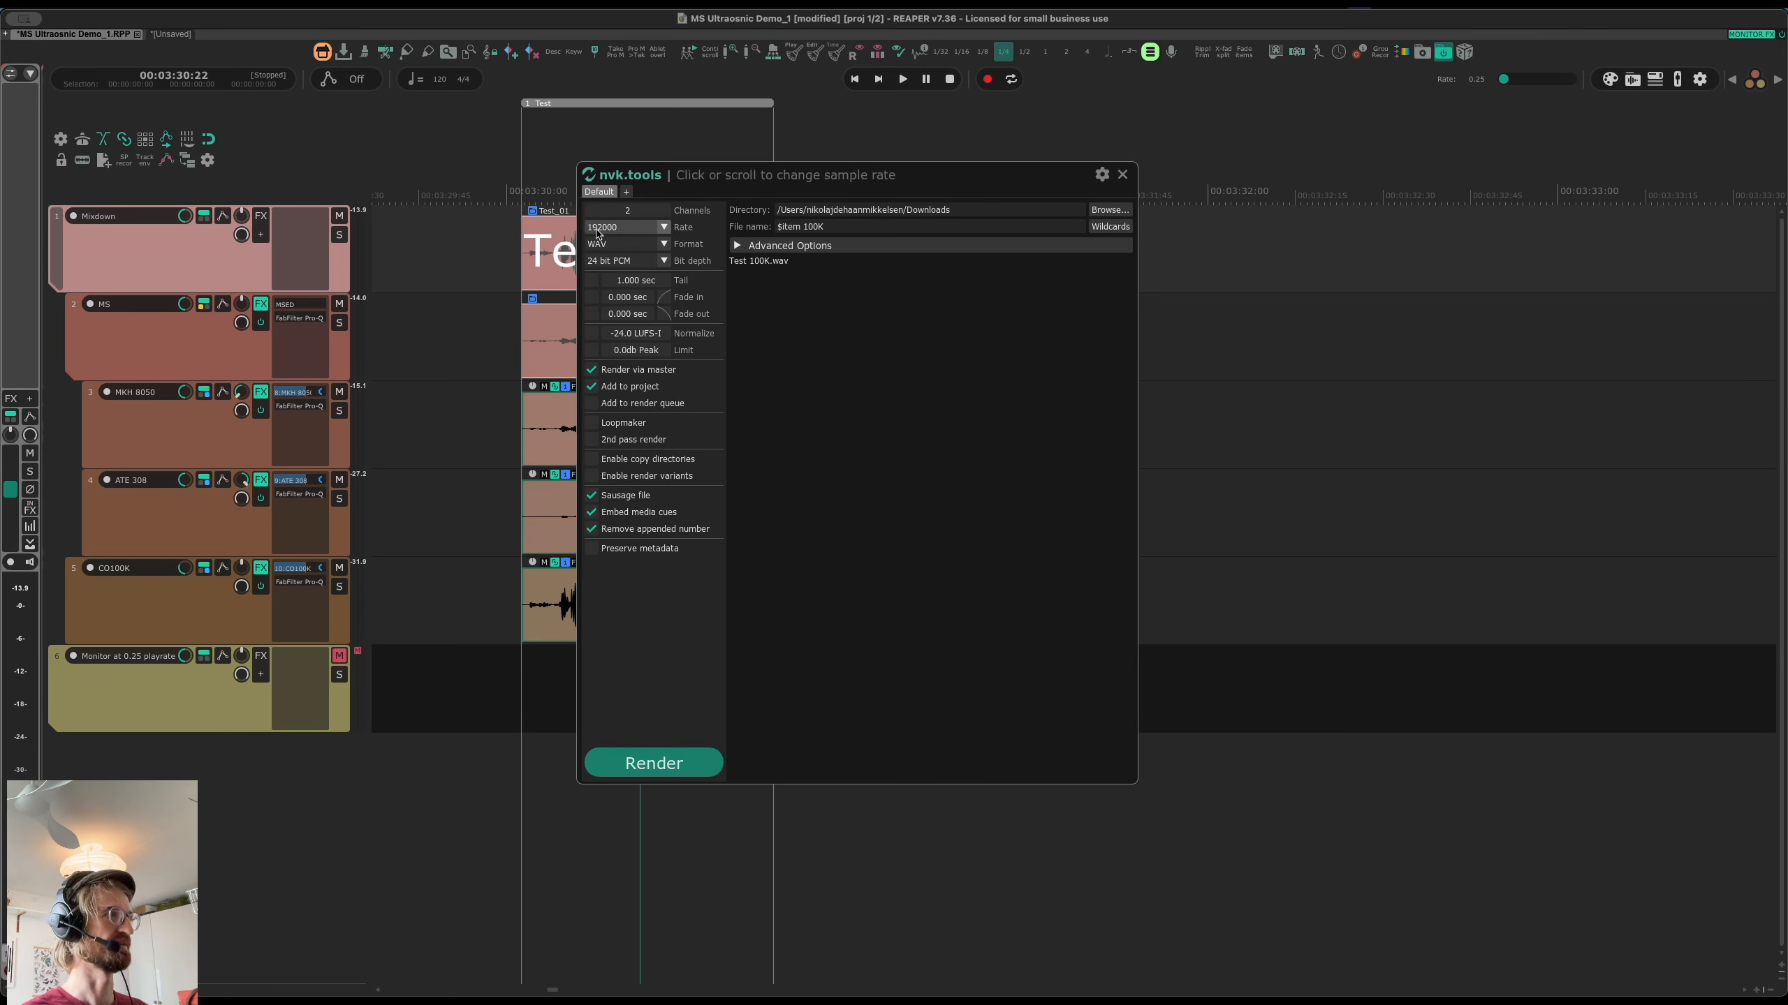
{"action": "left_click", "coordinate": [653, 763]}
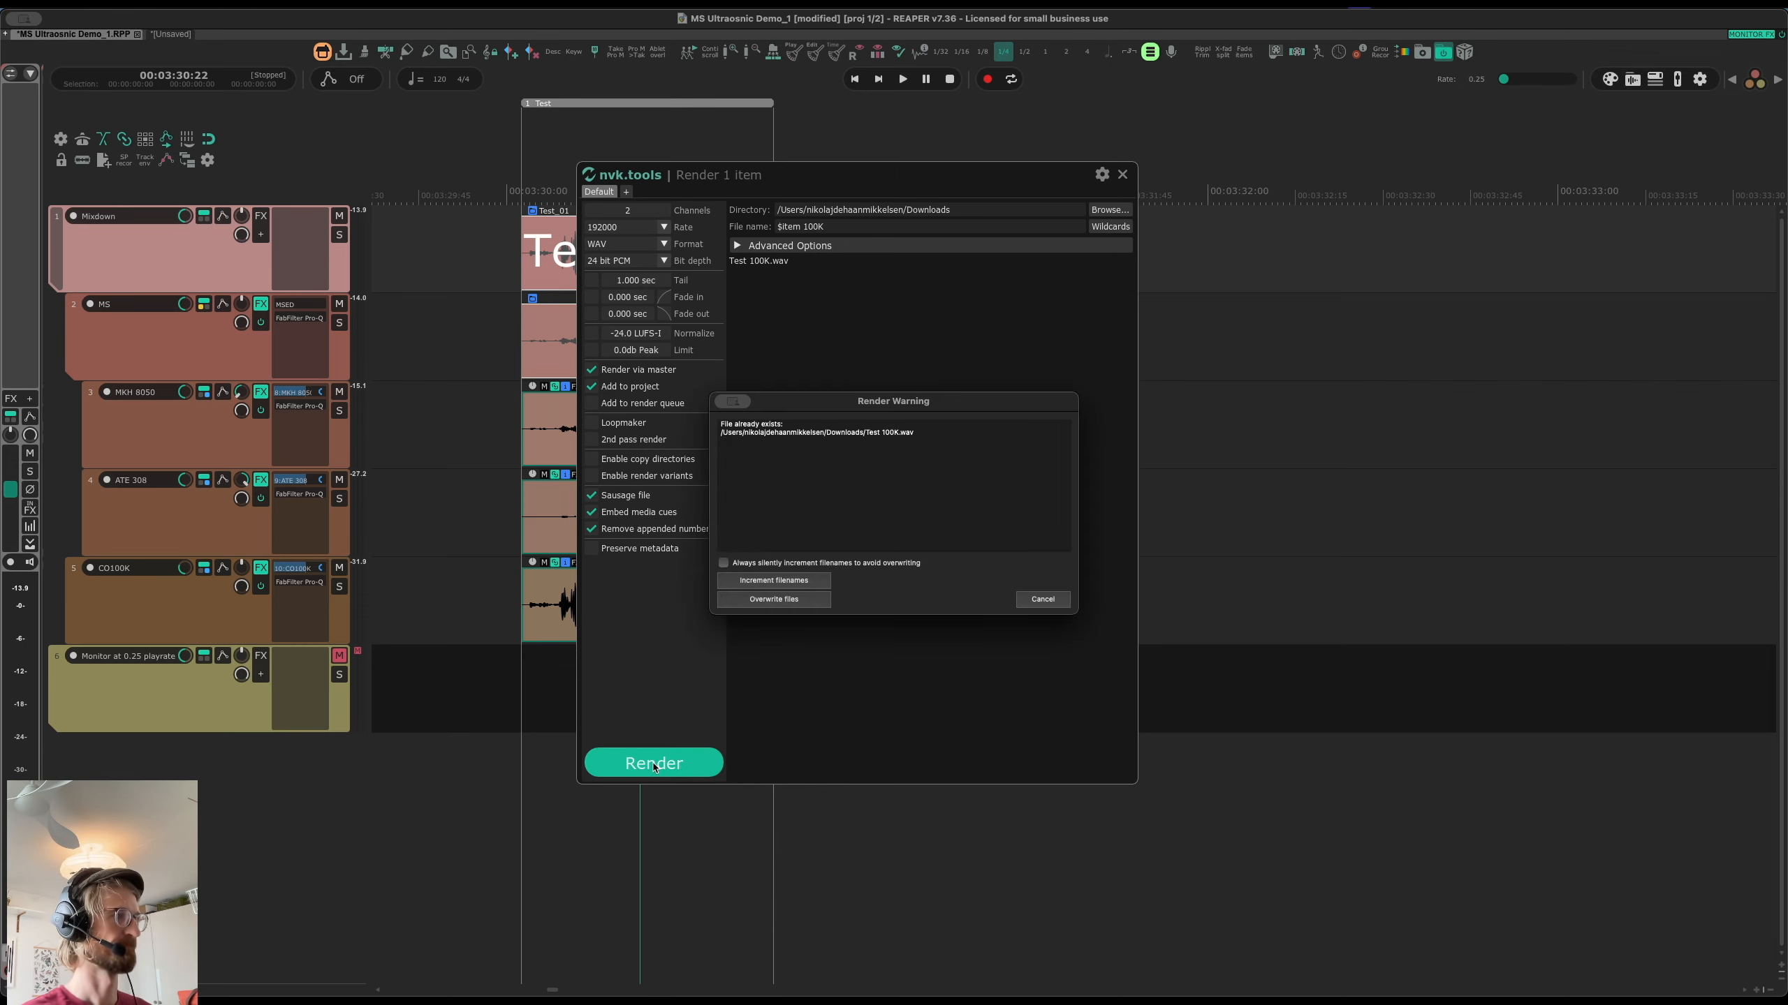
{"action": "left_click", "coordinate": [765, 601]}
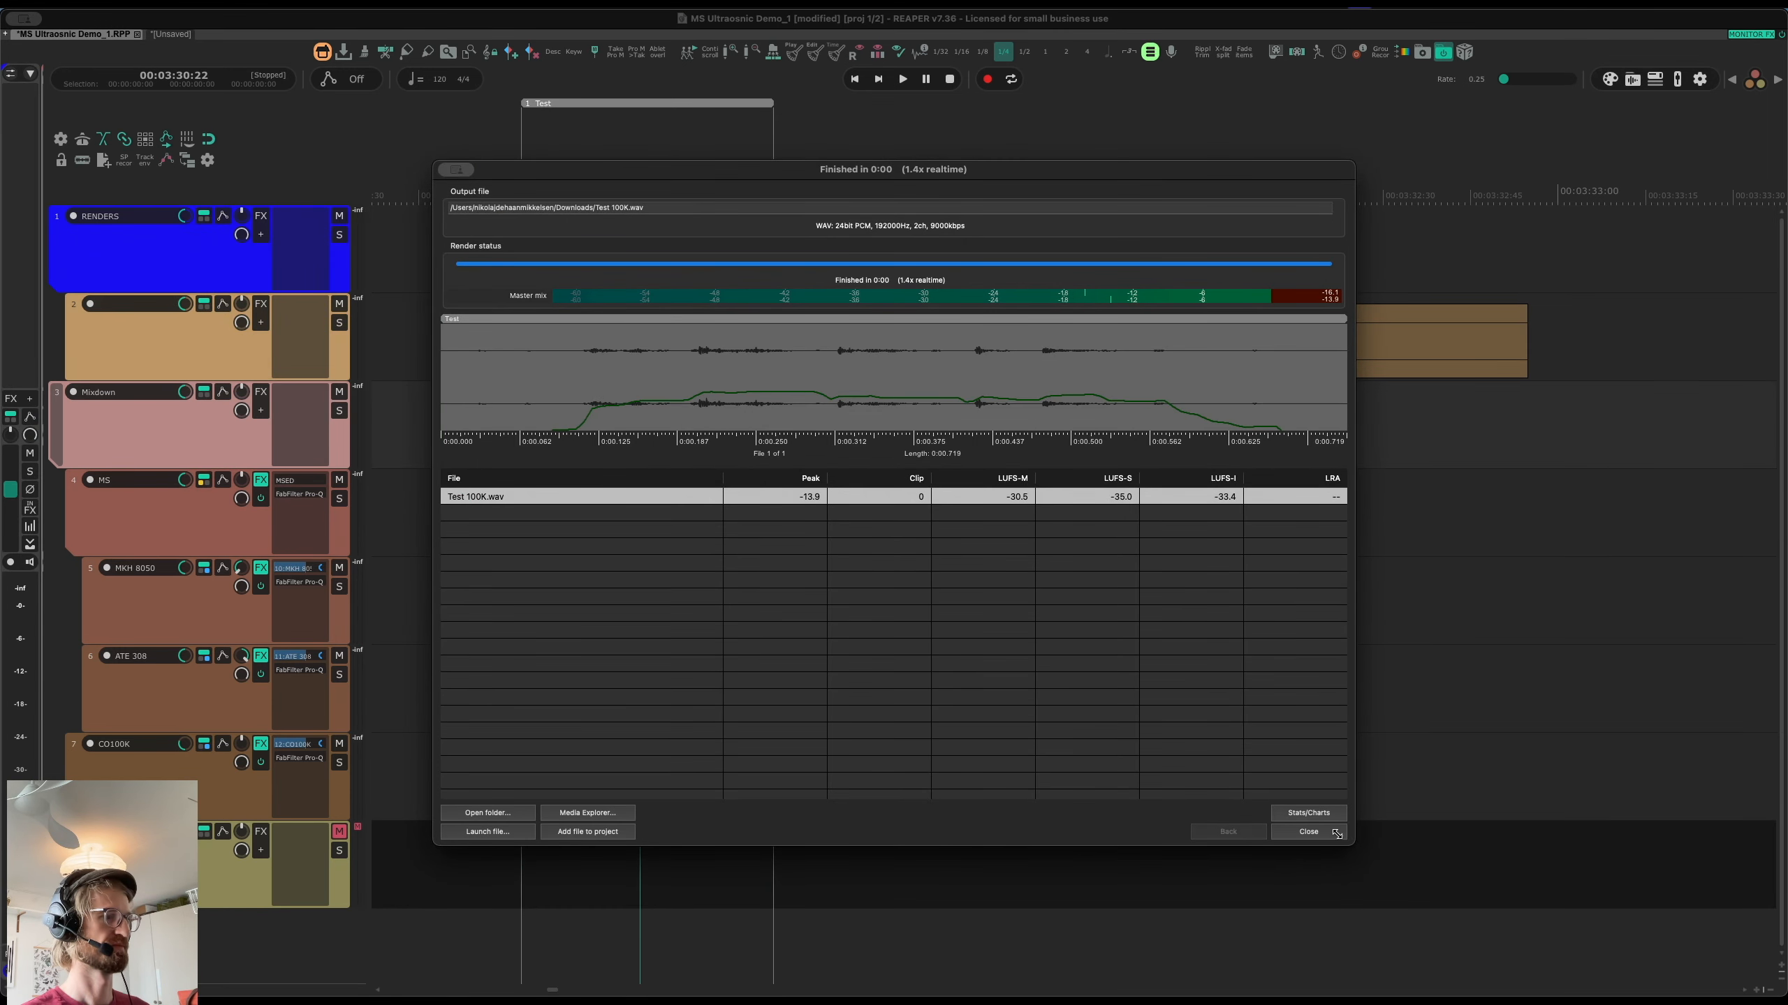
{"action": "left_click", "coordinate": [1338, 838]}
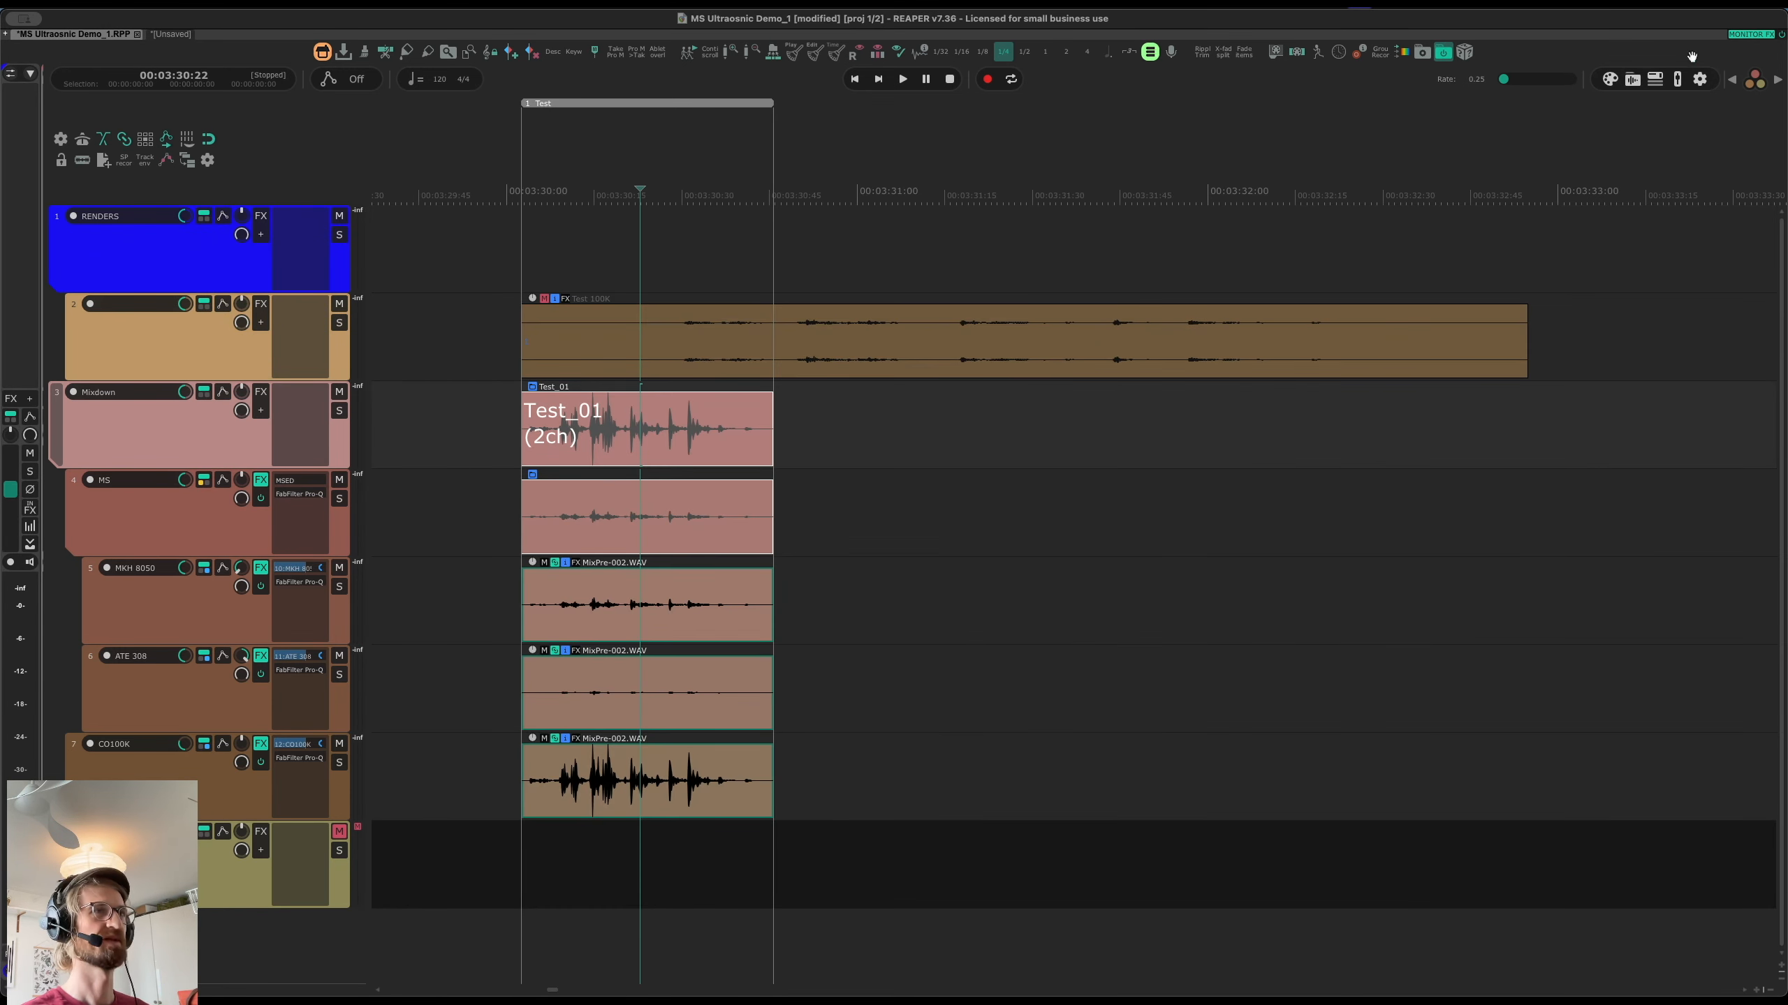
Reset the playback rate to 1.0 and delete the stretched Test 100K render together with its track
{"action": "double_click", "coordinate": [1507, 81]}
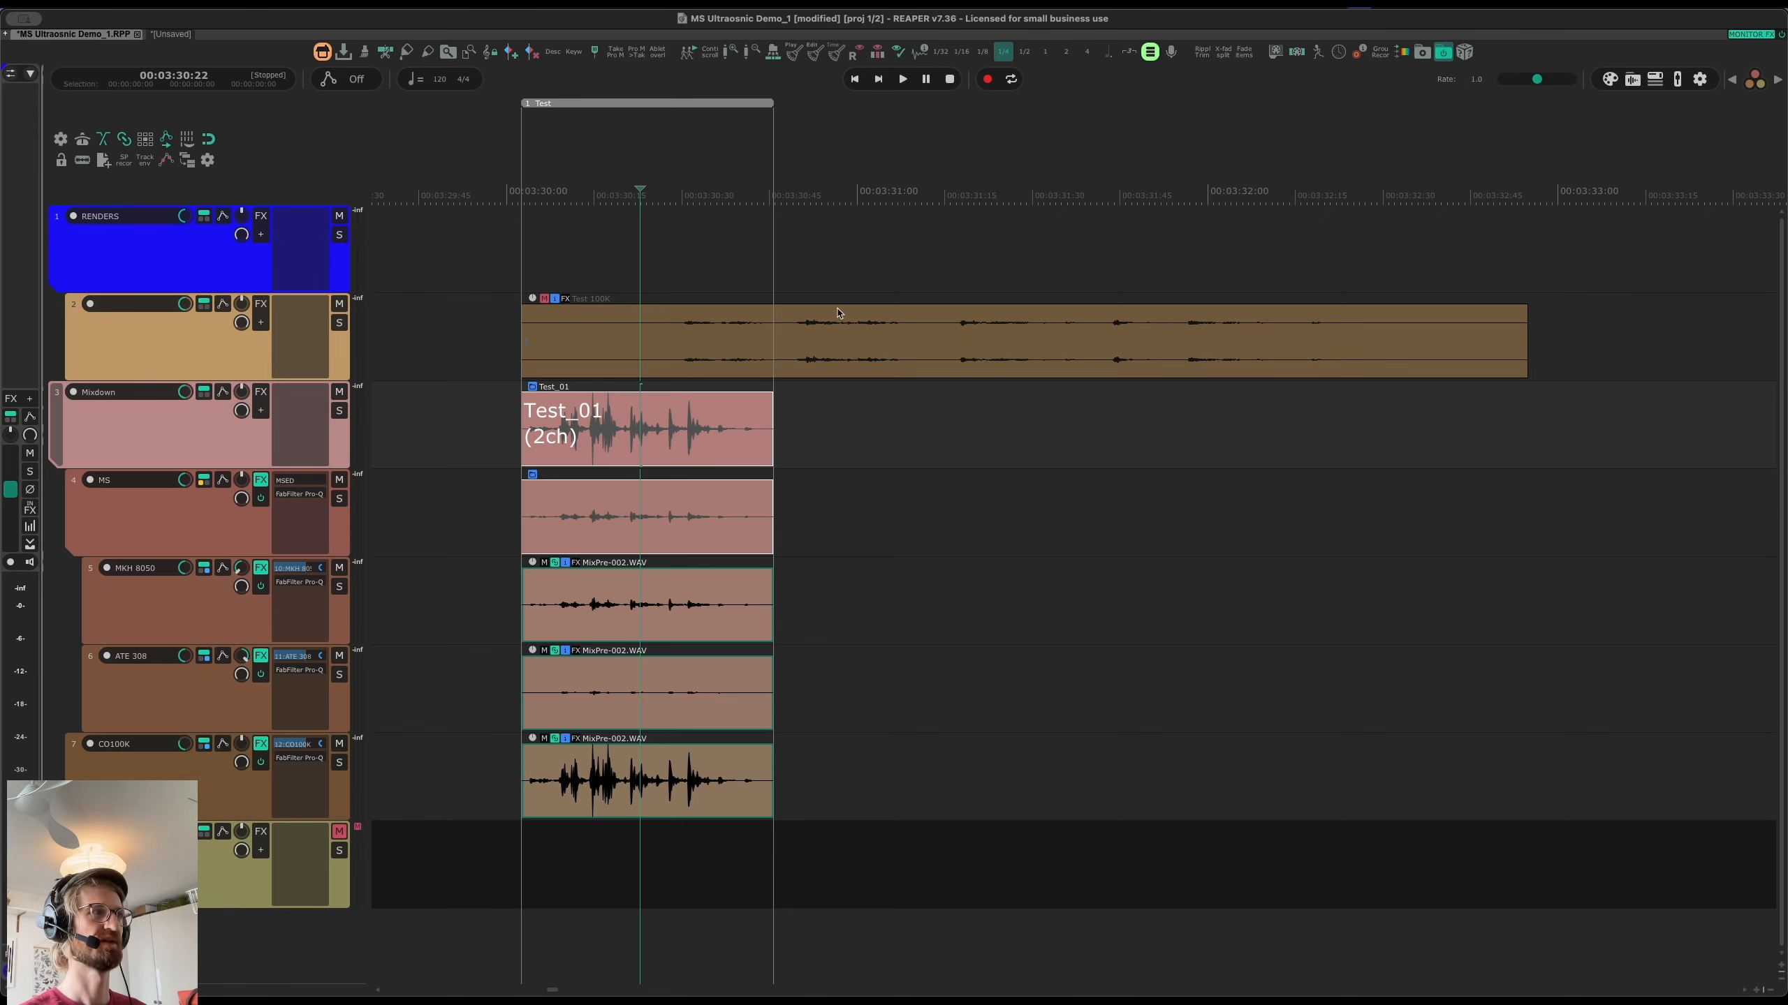
{"action": "left_click", "coordinate": [830, 331]}
{"action": "key", "text": "Delete"}
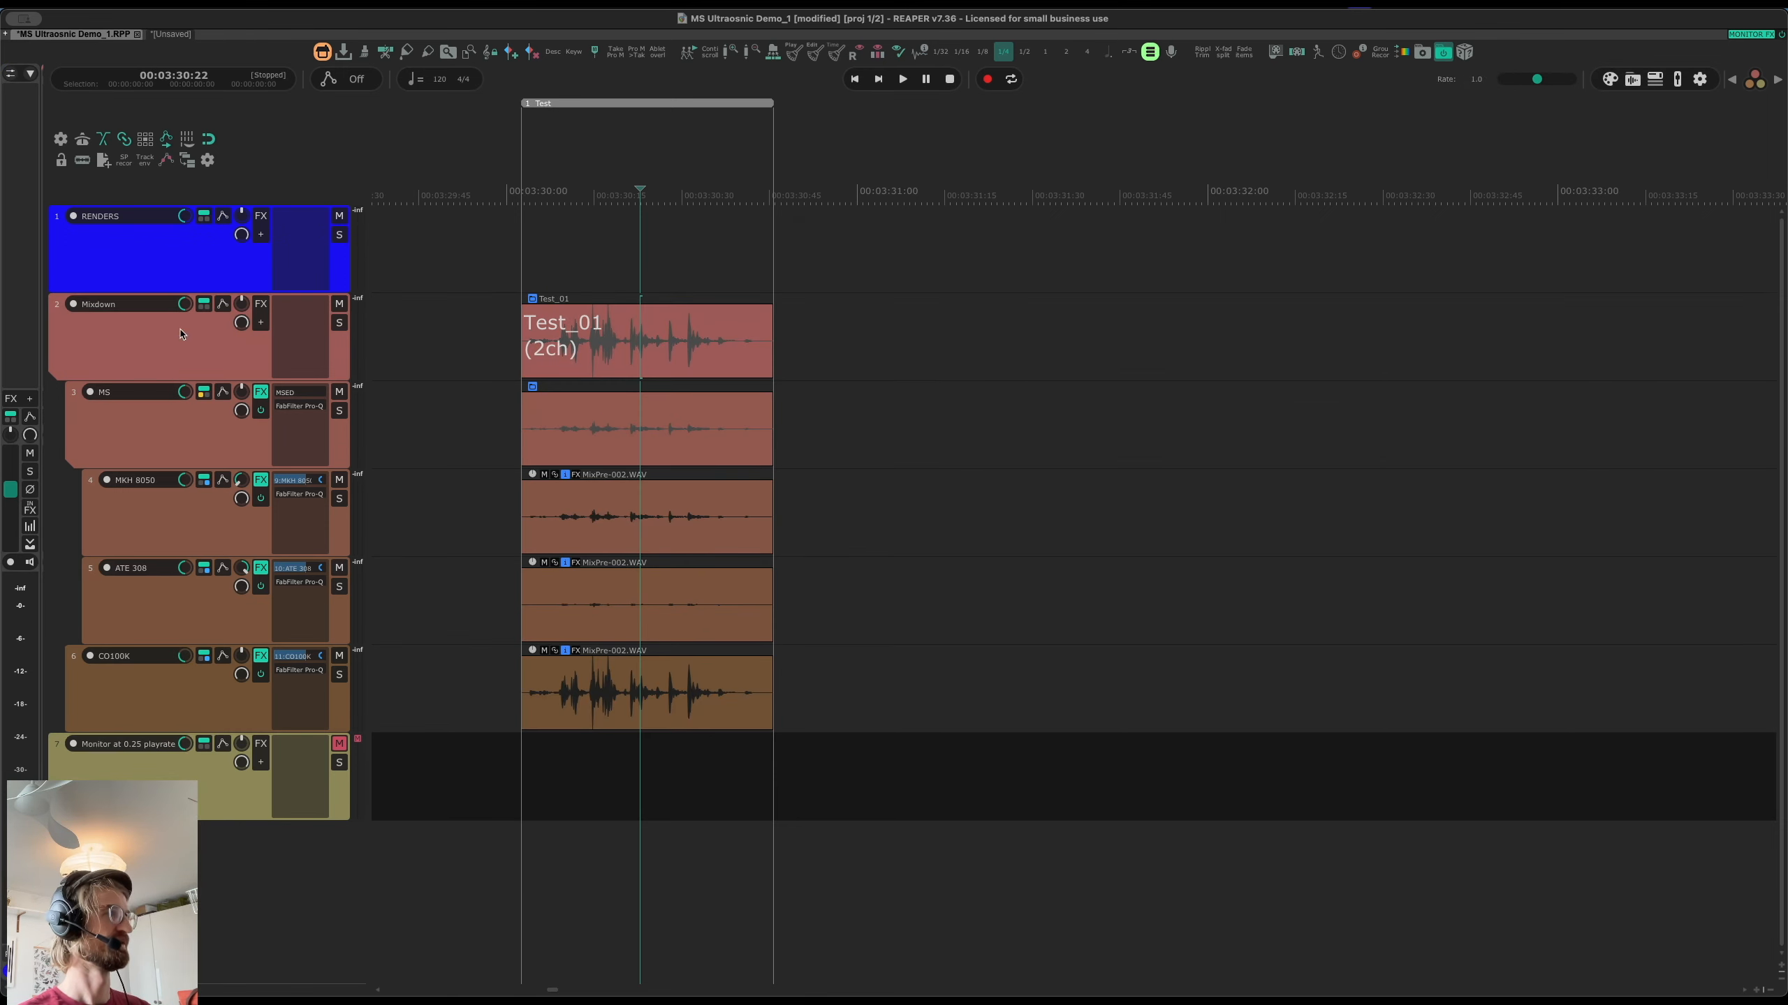
Render the Mixdown Test item at normal rate as a 192000 Hz, 24 bit WAV, overwriting the existing Test 100K.wav
{"action": "left_click", "coordinate": [553, 337]}
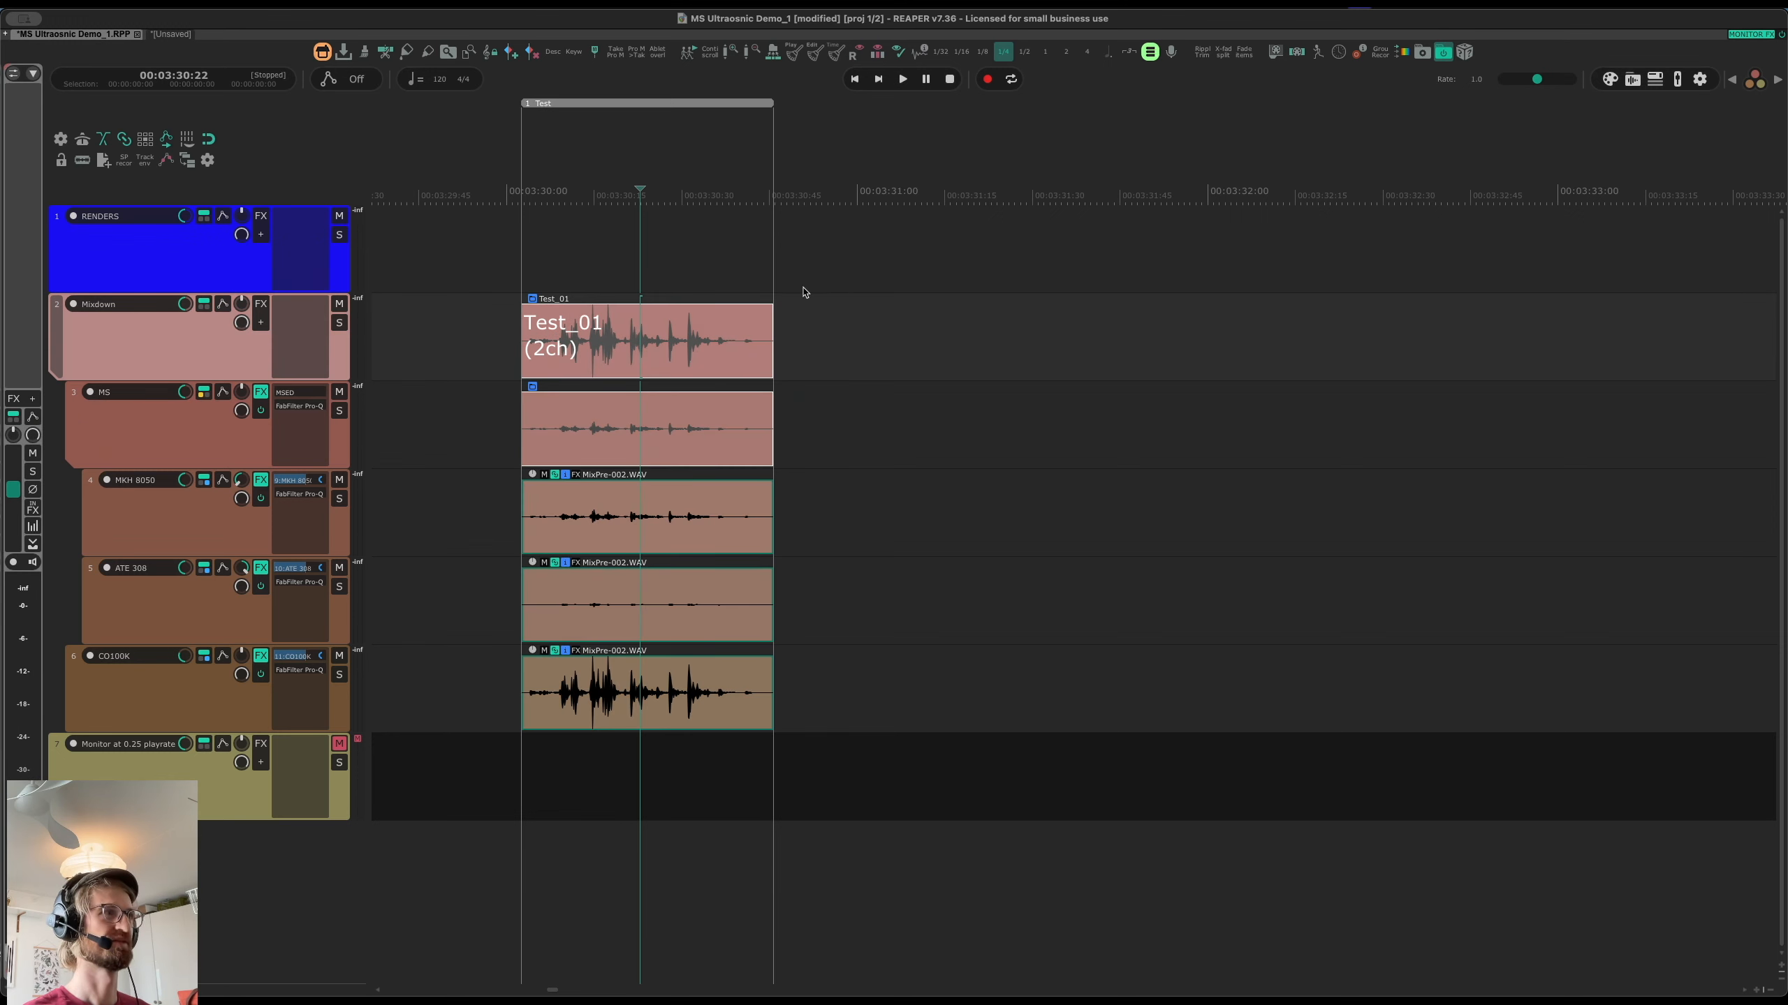
{"action": "key", "text": "alt+super+r"}
{"action": "left_click", "coordinate": [892, 342]}
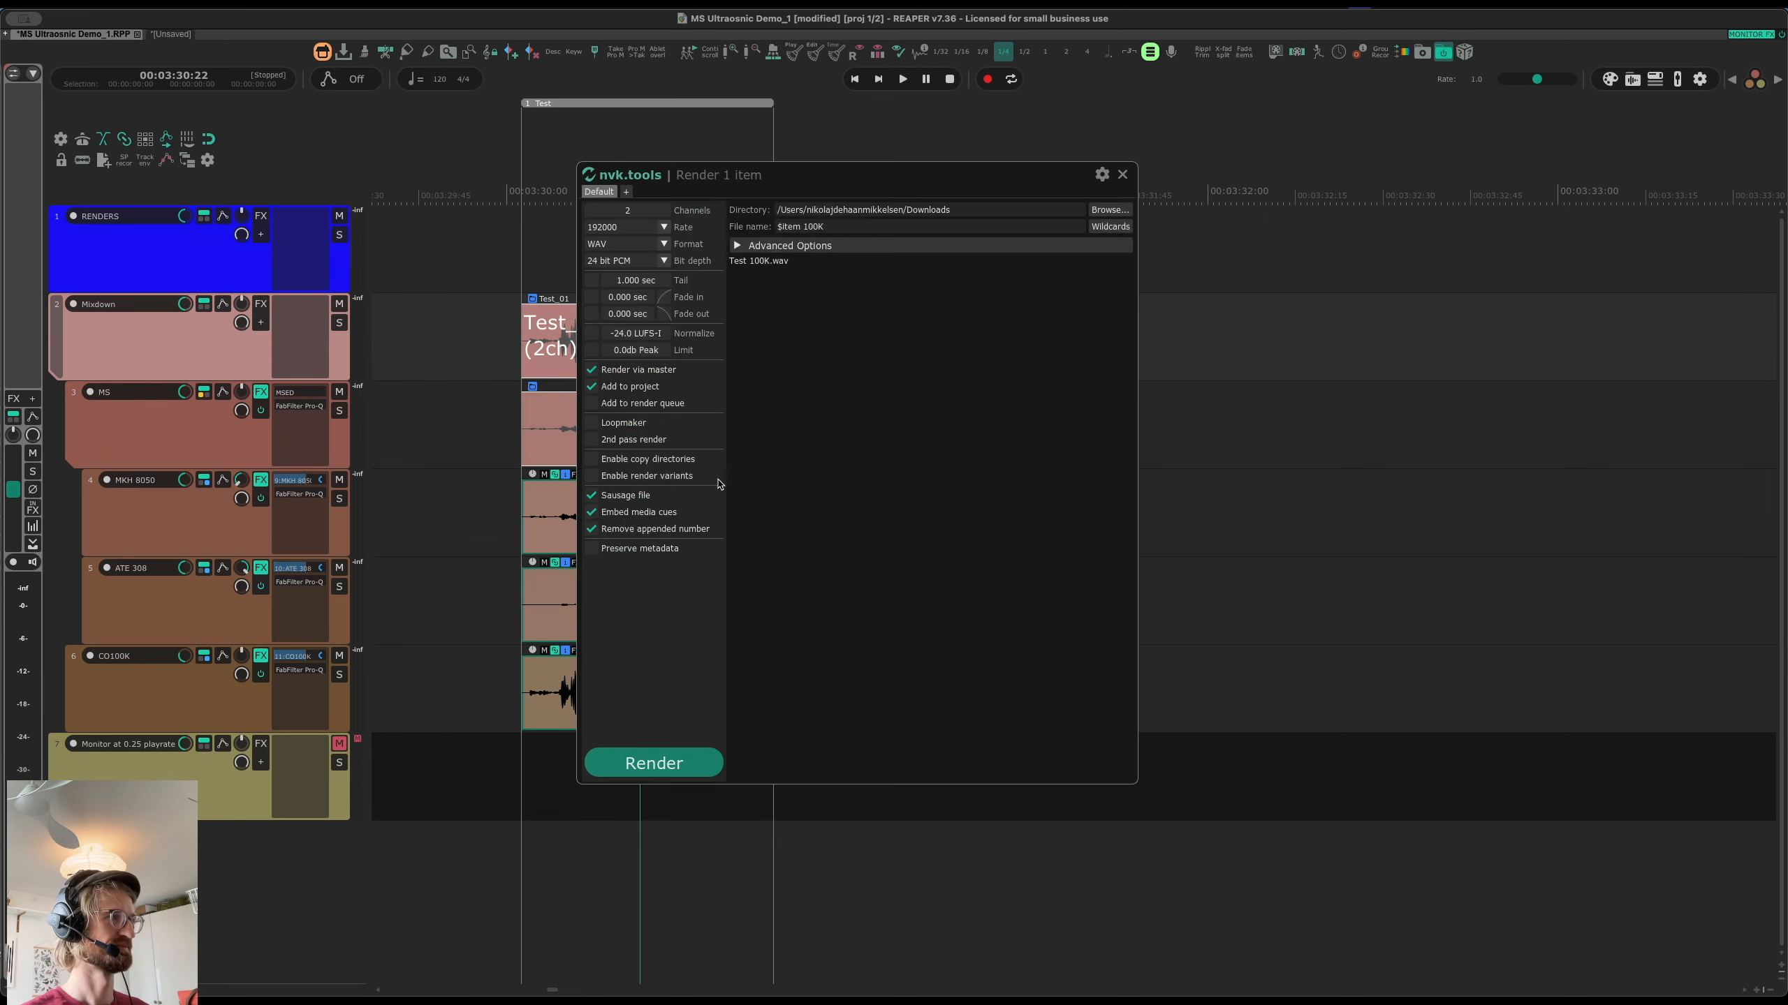
{"action": "left_click", "coordinate": [666, 761]}
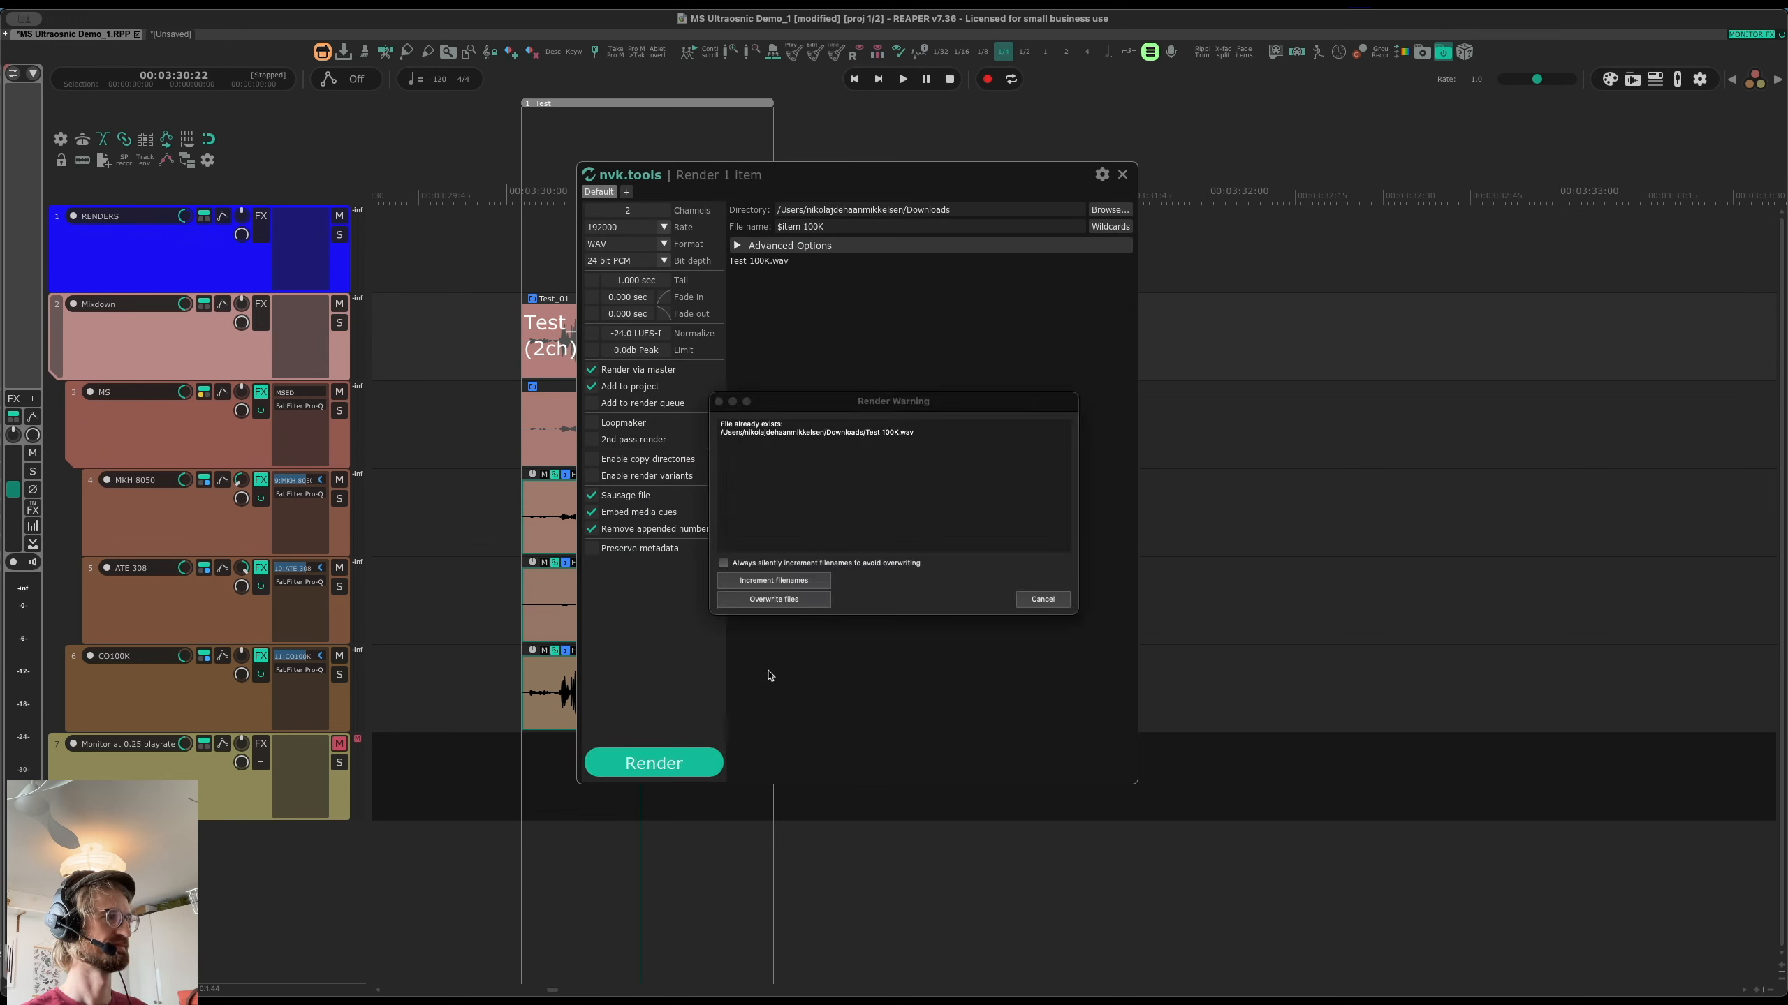
{"action": "left_click", "coordinate": [797, 600]}
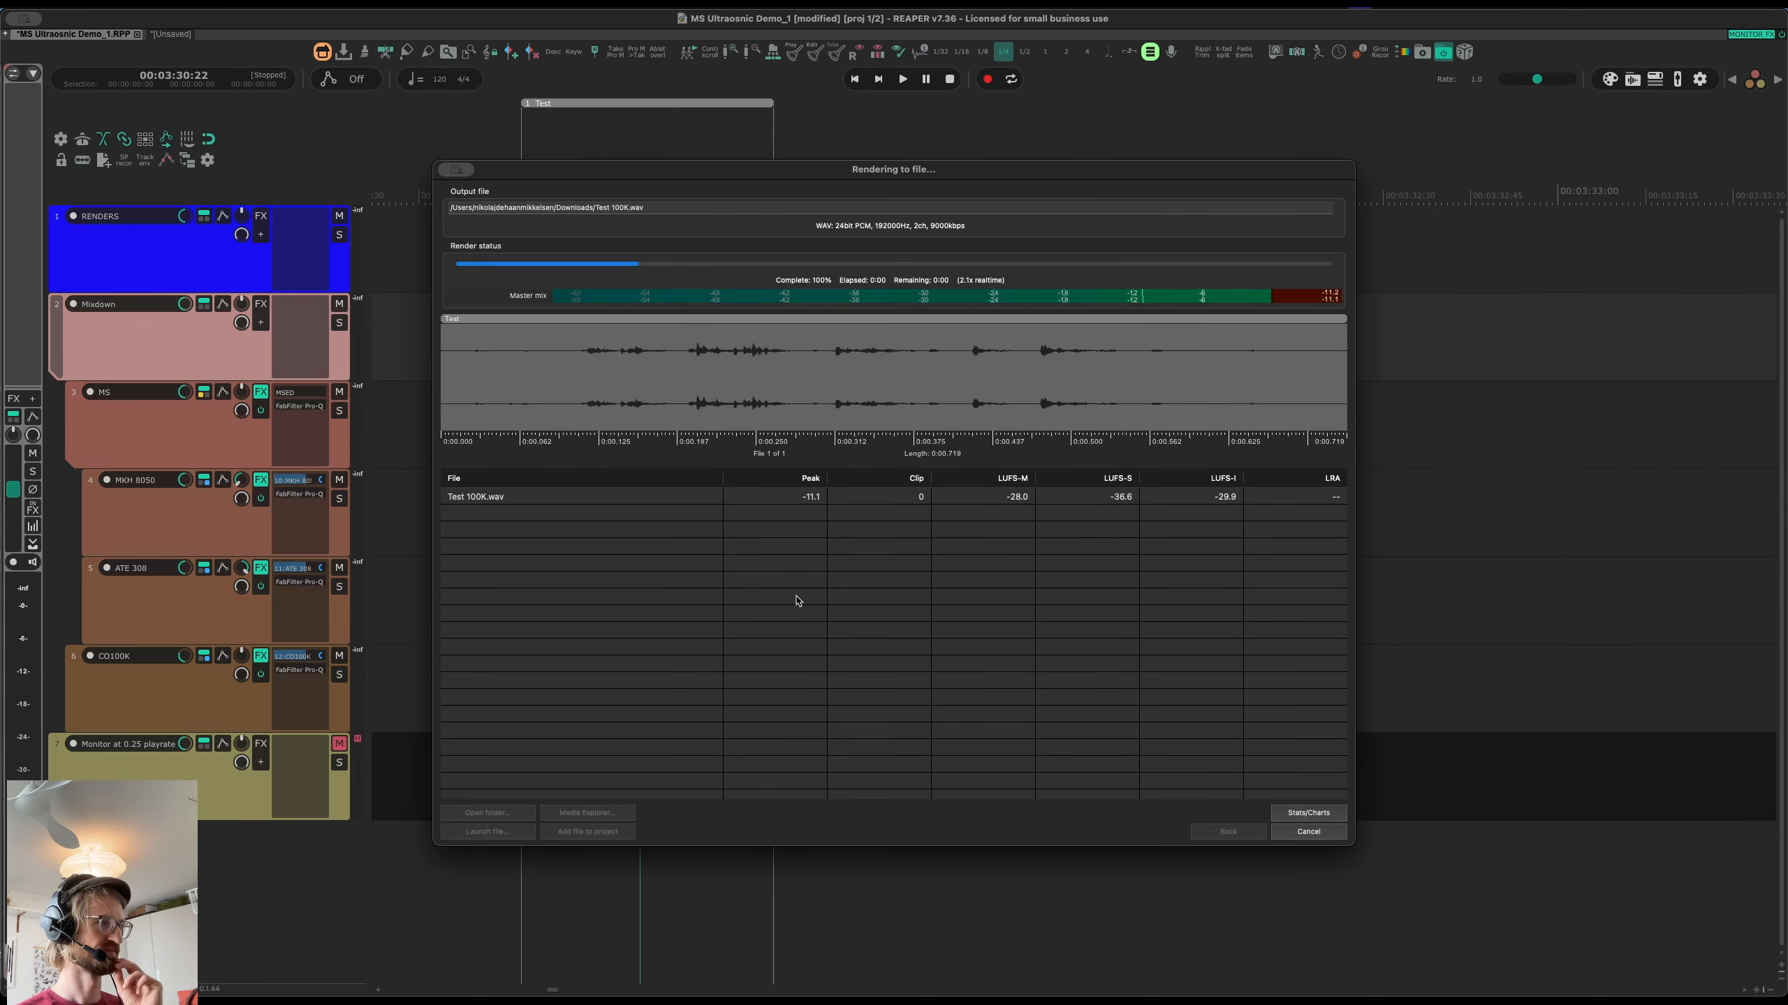
{"action": "left_click", "coordinate": [1335, 834]}
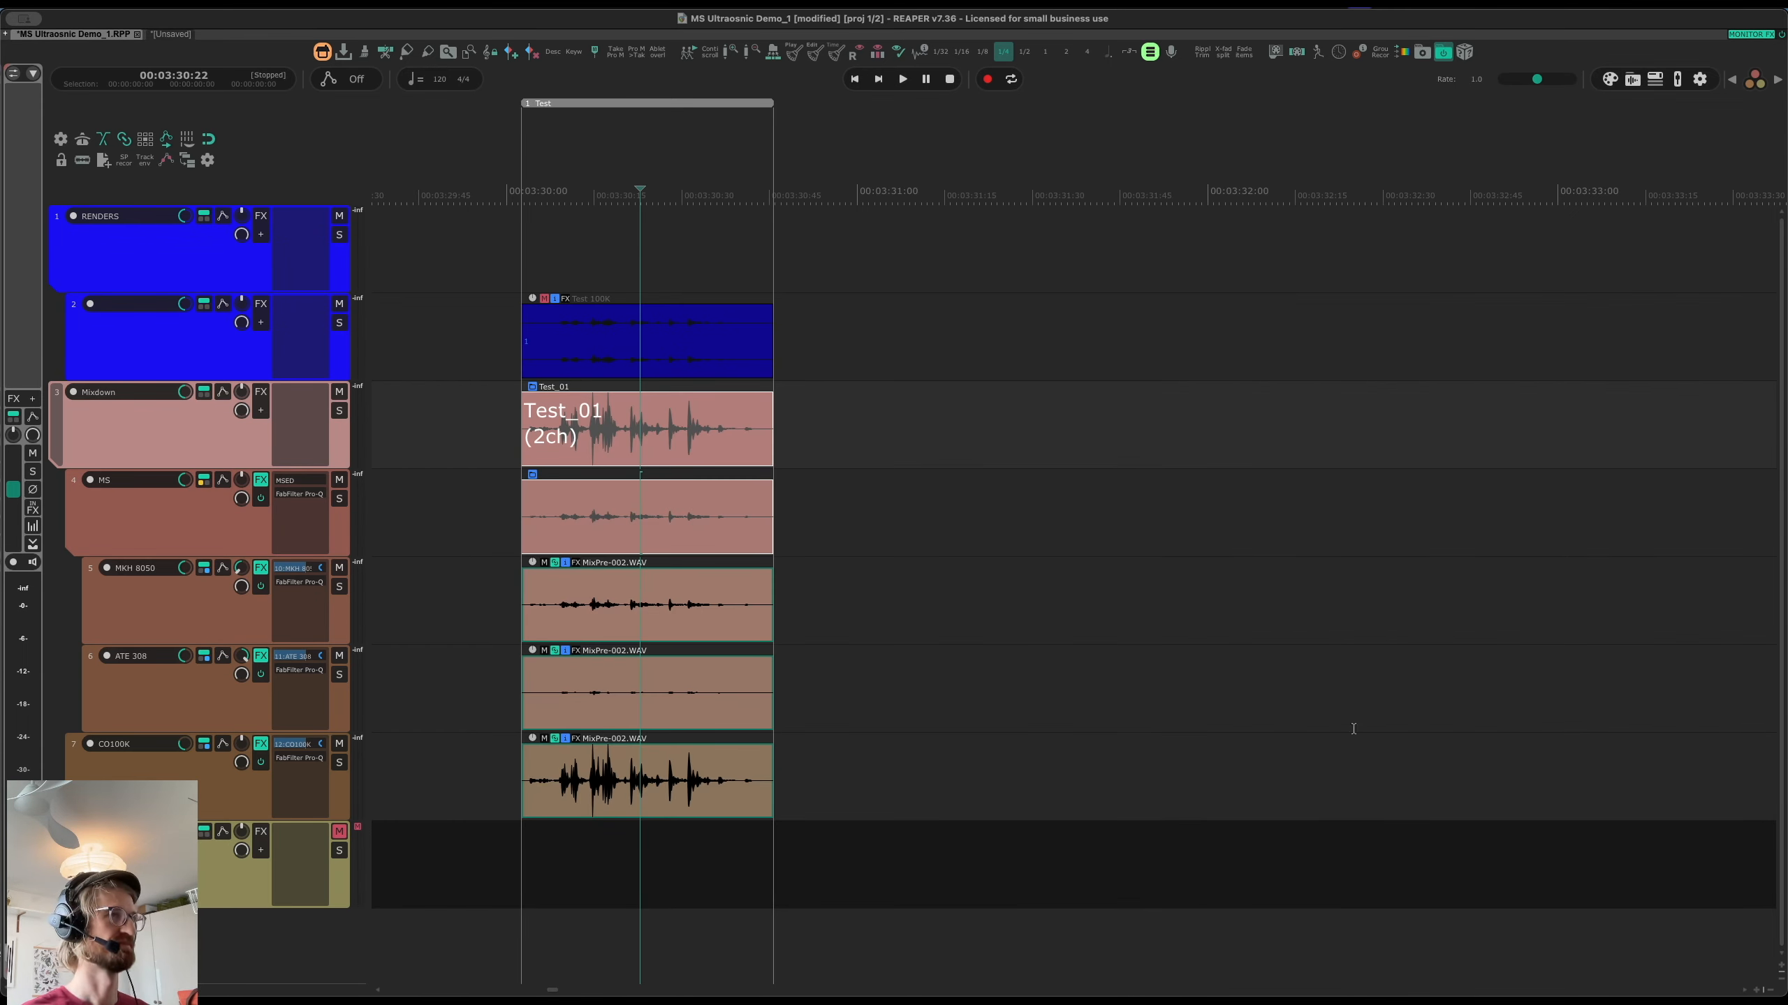
Solo the Test 100K render's track and play the render from its start
{"action": "left_click", "coordinate": [559, 332]}
{"action": "key", "text": "F6"}
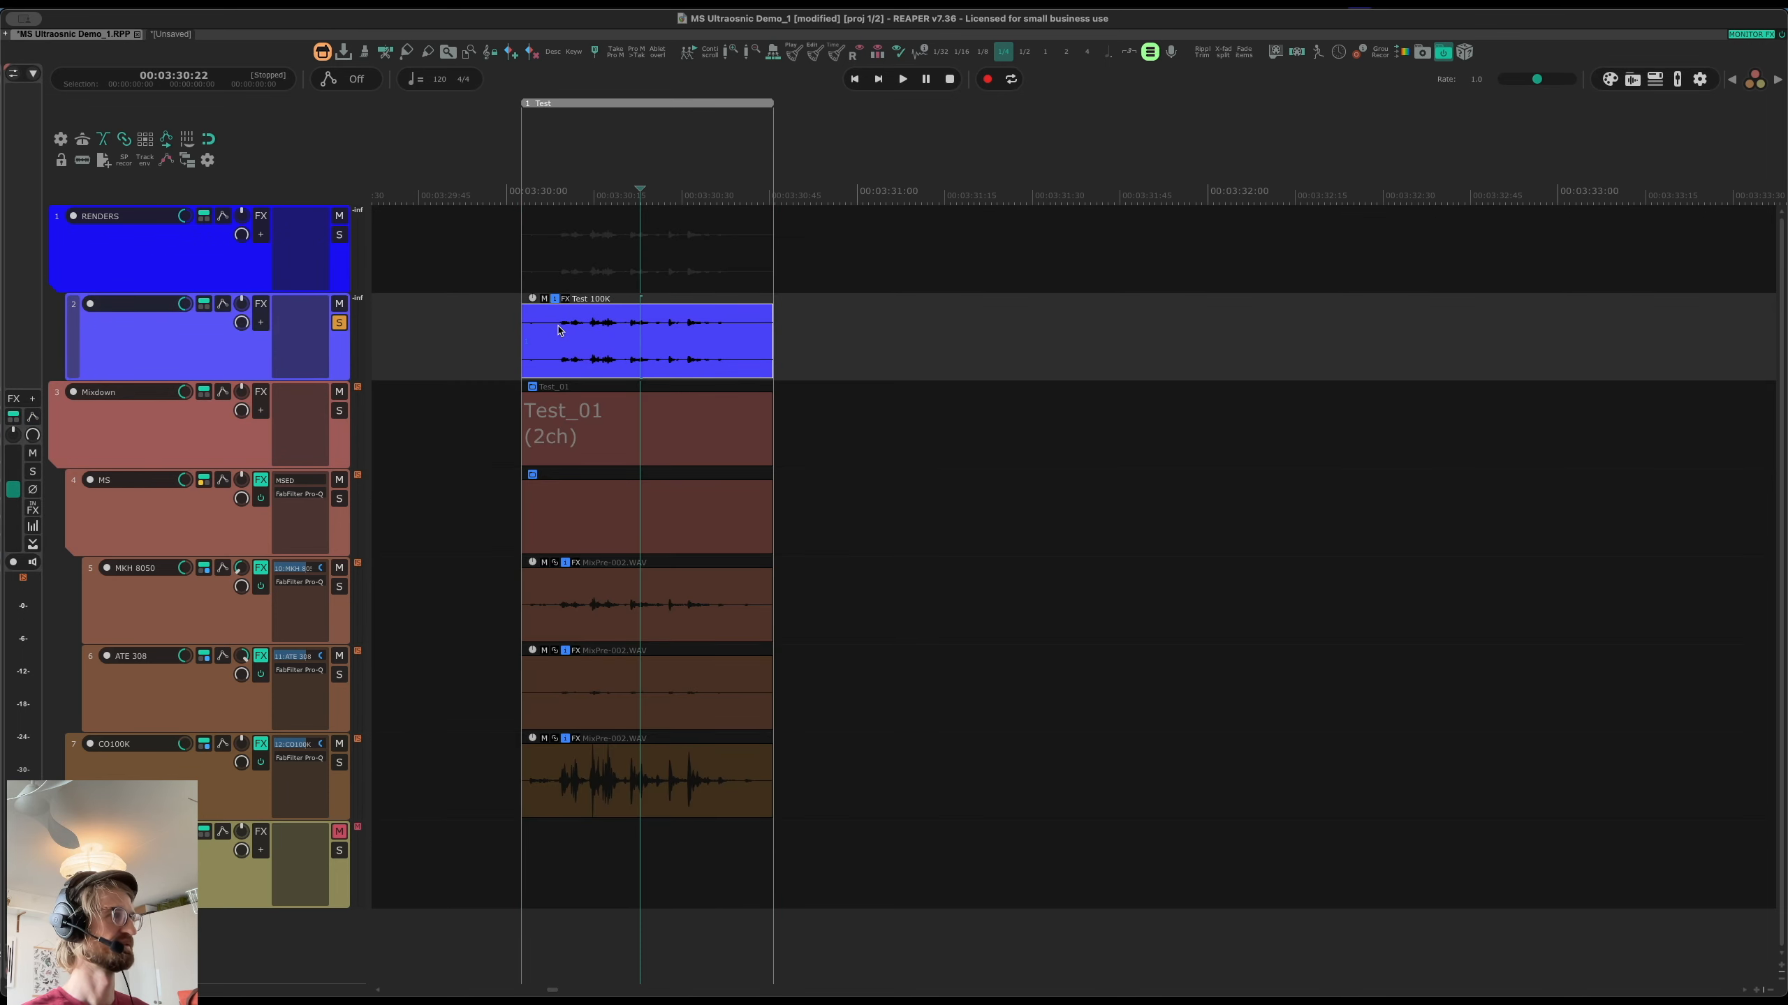
{"action": "key", "text": "F5"}
{"action": "key", "text": "space"}
{"action": "key", "text": "space"}
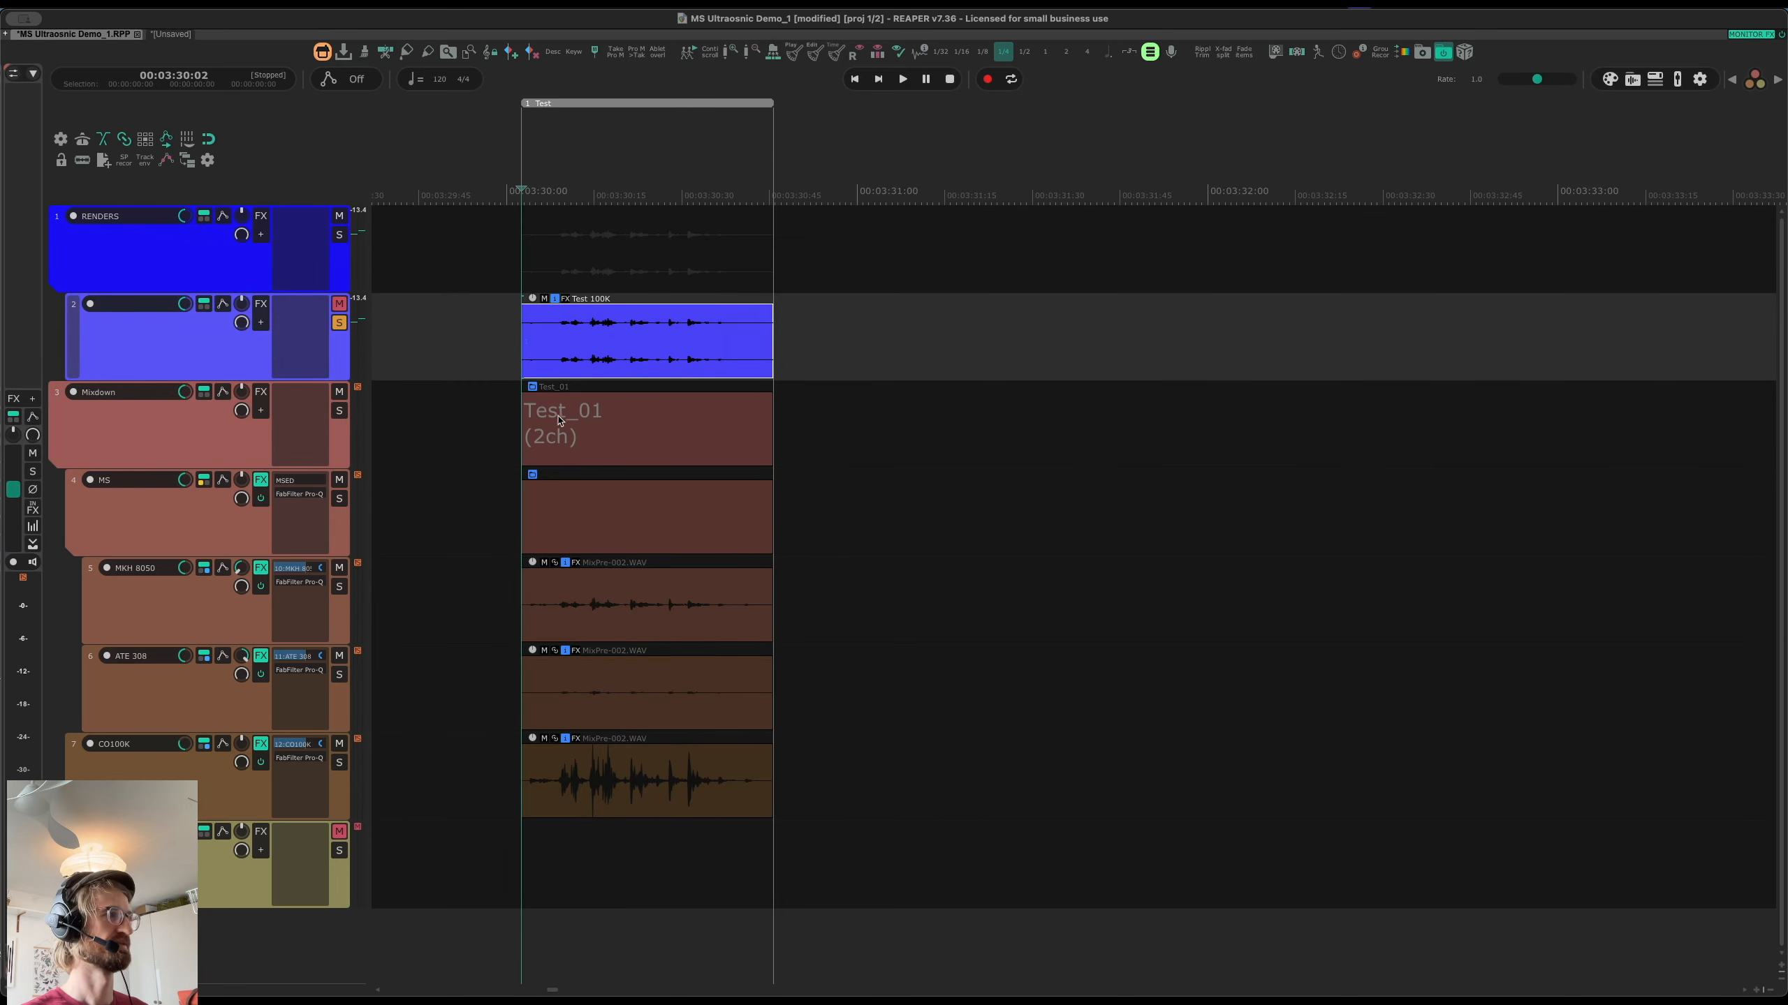
Lower the playback rate to 0.4375 and compare the Mixdown with the Test 100K render by soloing each in turn
{"action": "left_click", "coordinate": [558, 426]}
{"action": "key", "text": "F6"}
{"action": "left_click", "coordinate": [339, 411]}
{"action": "left_click", "coordinate": [339, 323]}
{"action": "left_click_drag", "start_coordinate": [1536, 79], "coordinate": [1511, 78]}
{"action": "key", "text": "space"}
{"action": "key", "text": "space"}
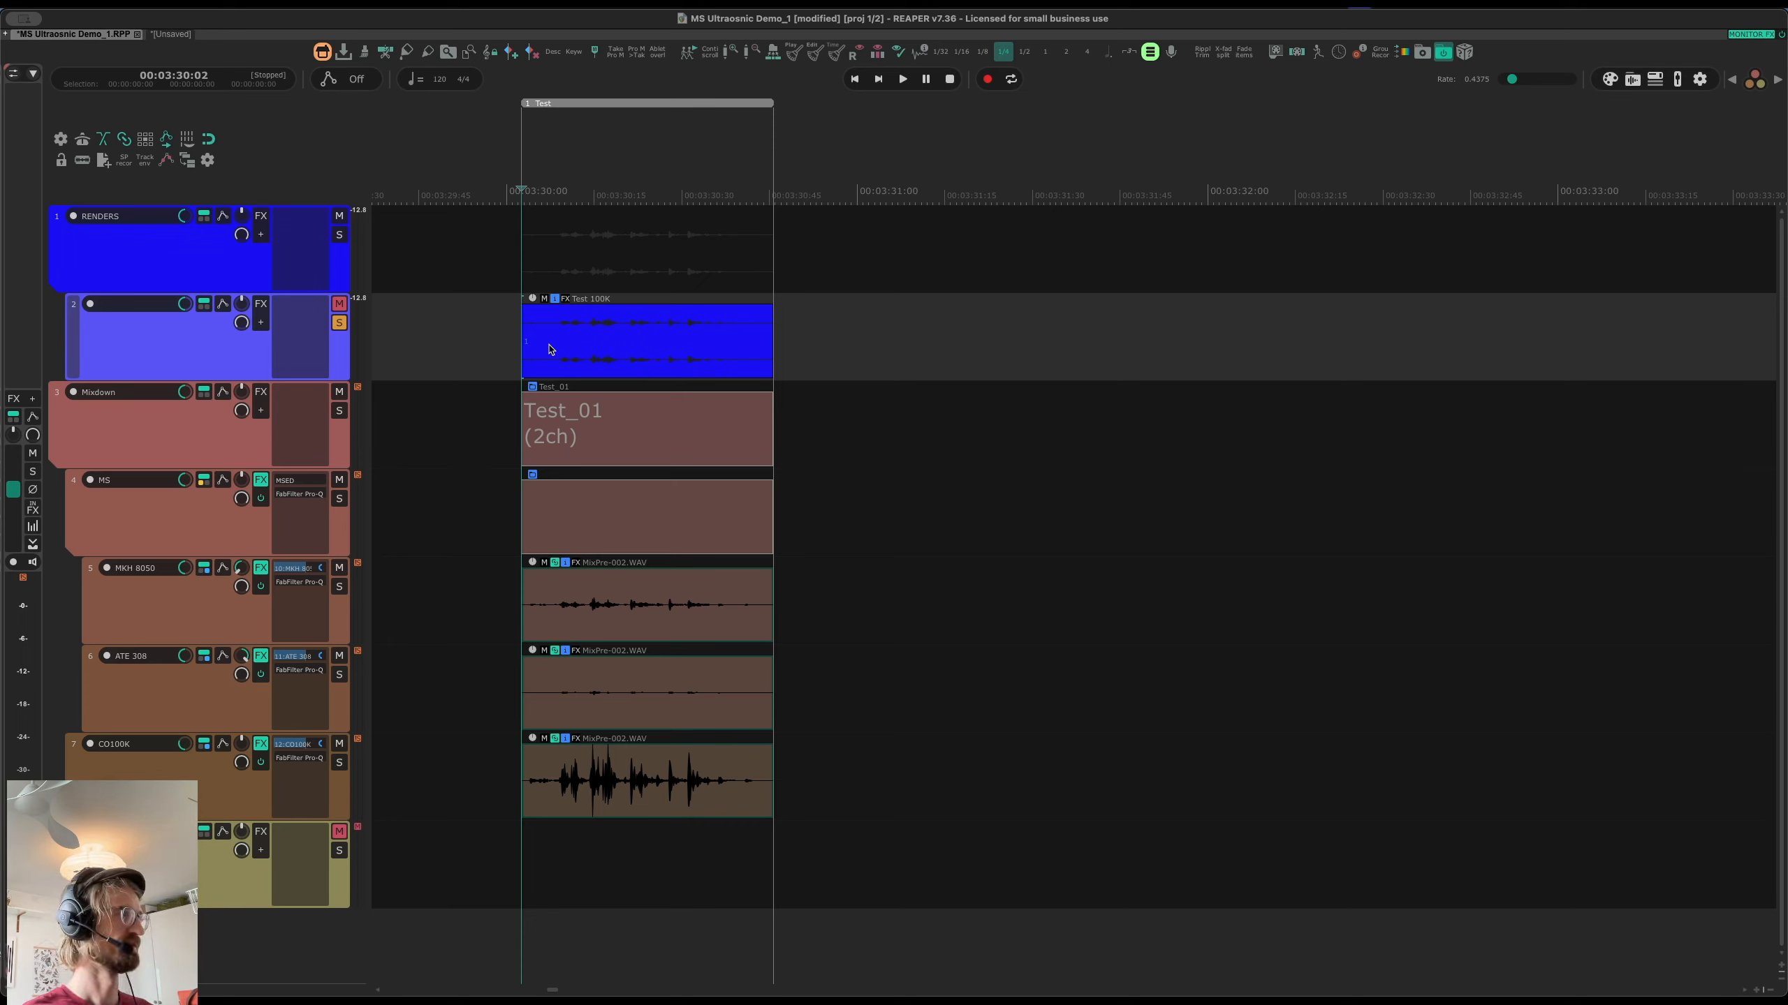
{"action": "left_click", "coordinate": [229, 279]}
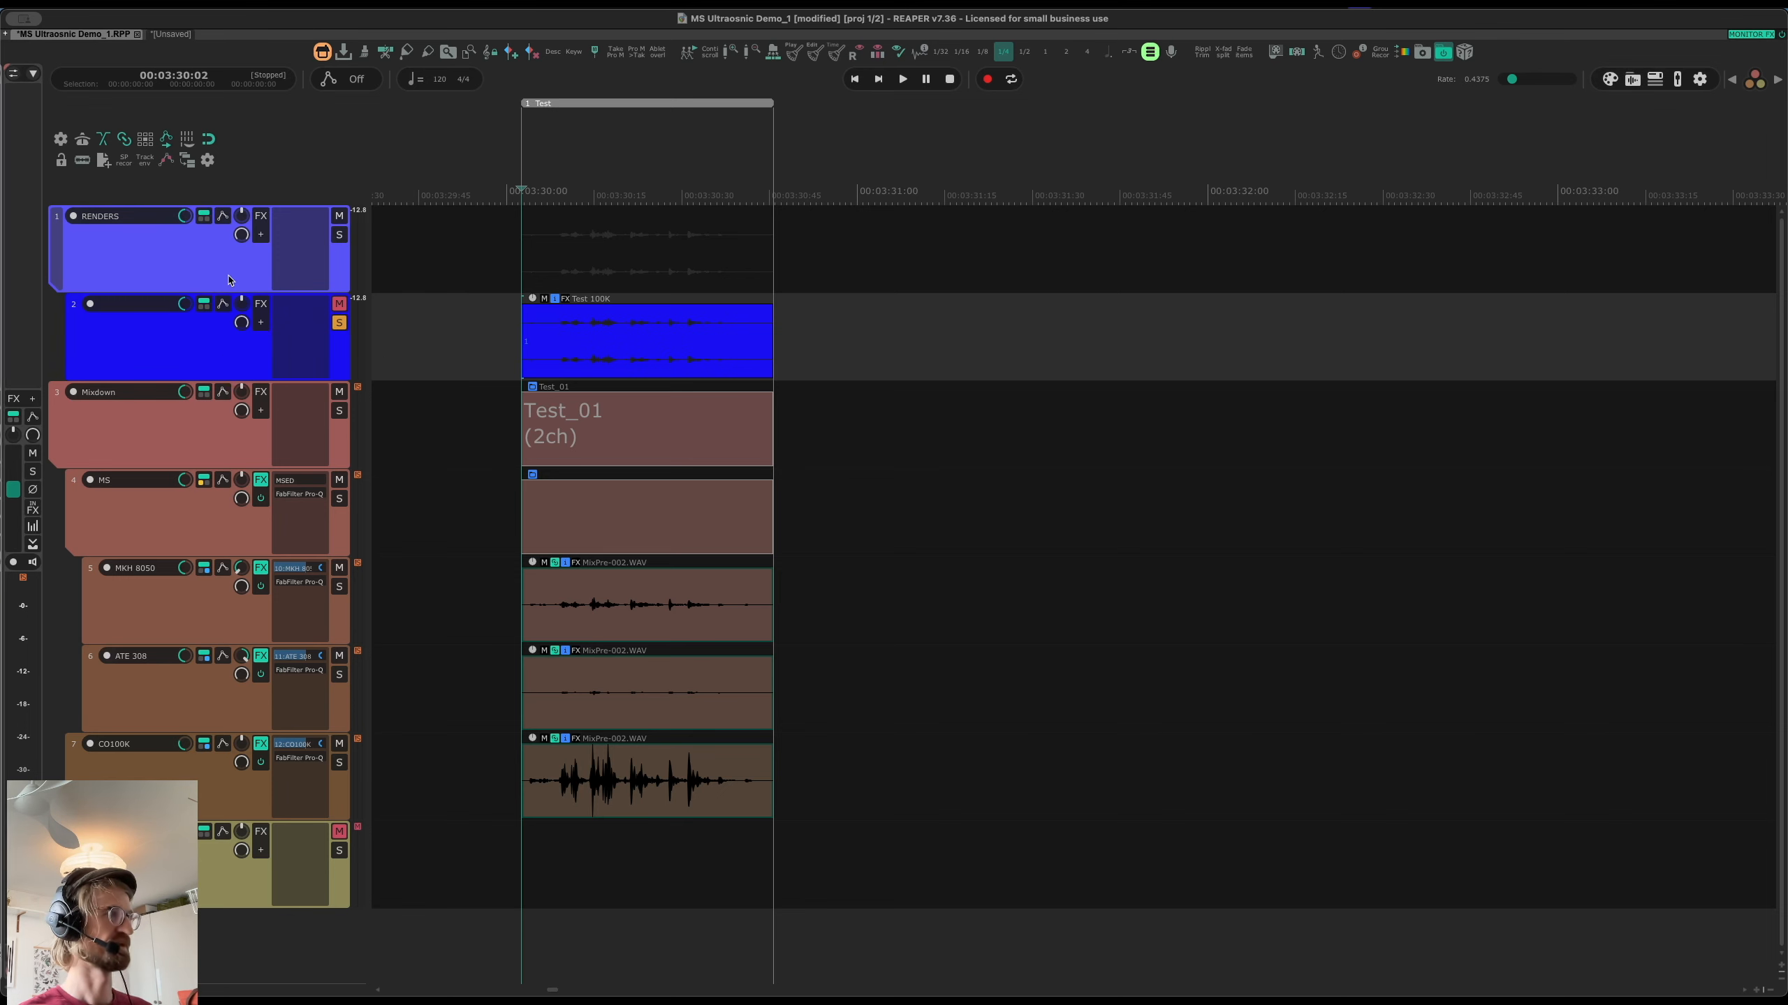
{"action": "key", "text": "Delete"}
{"action": "key", "text": "Return"}
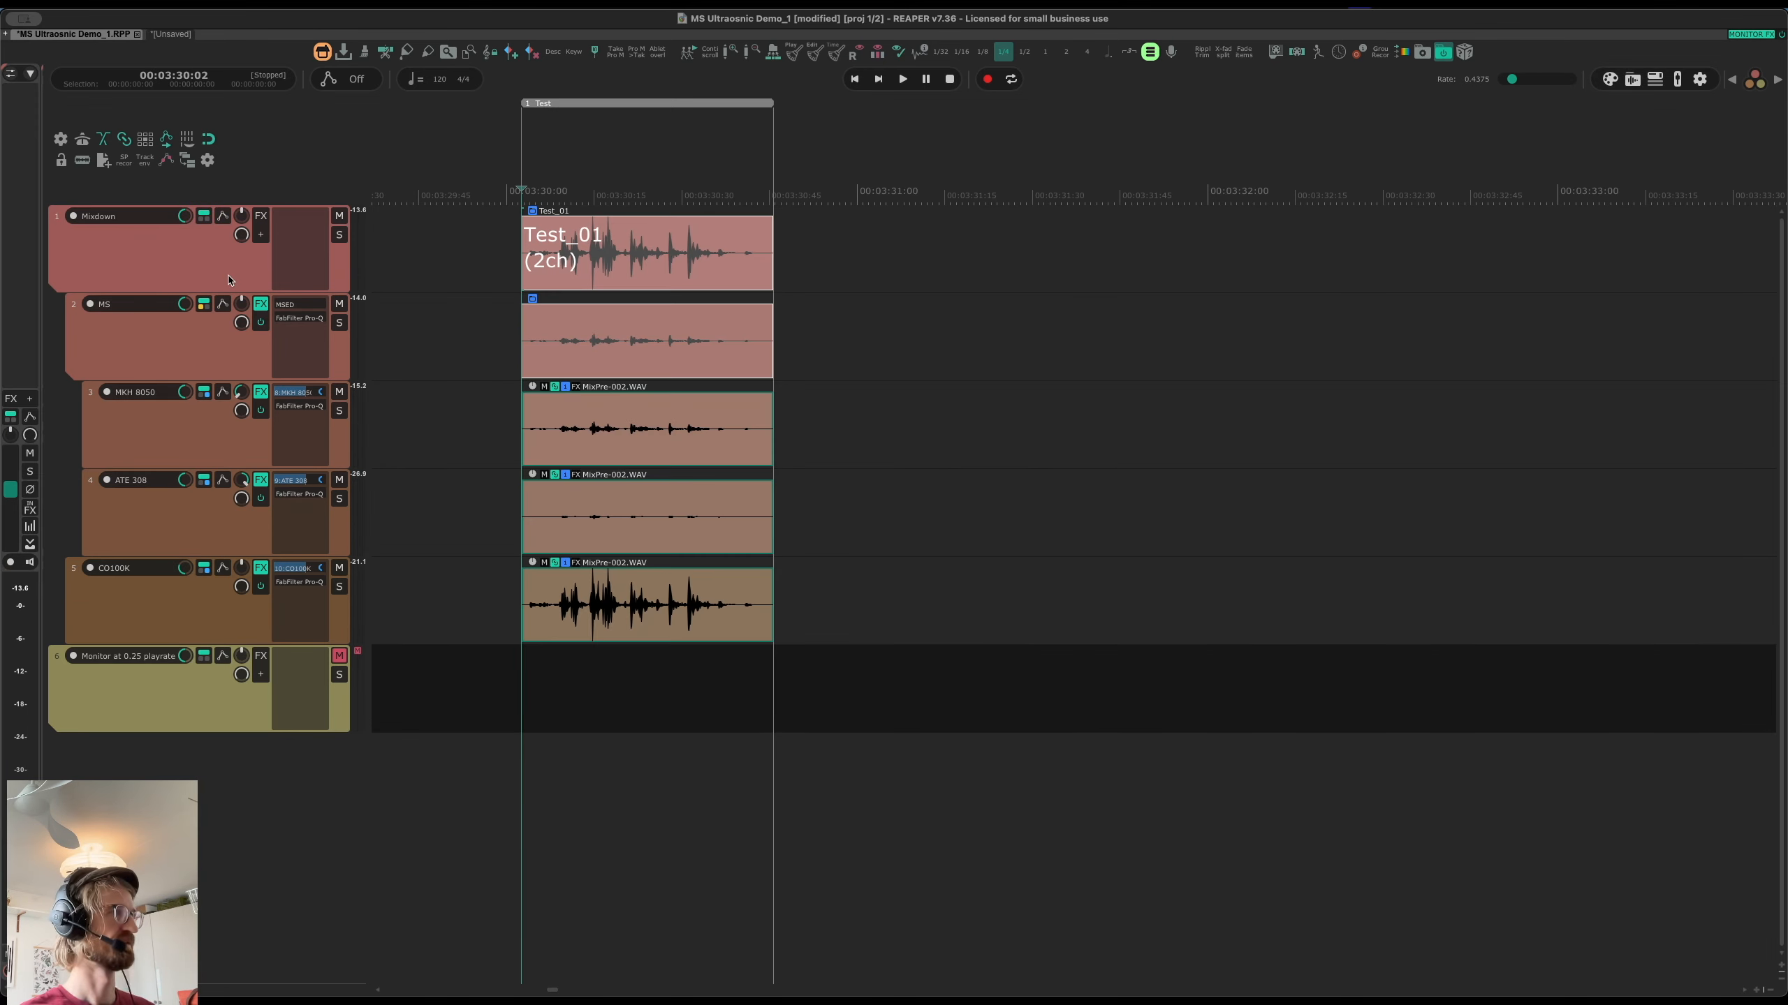
{"action": "mouse_move", "coordinate": [1514, 81]}
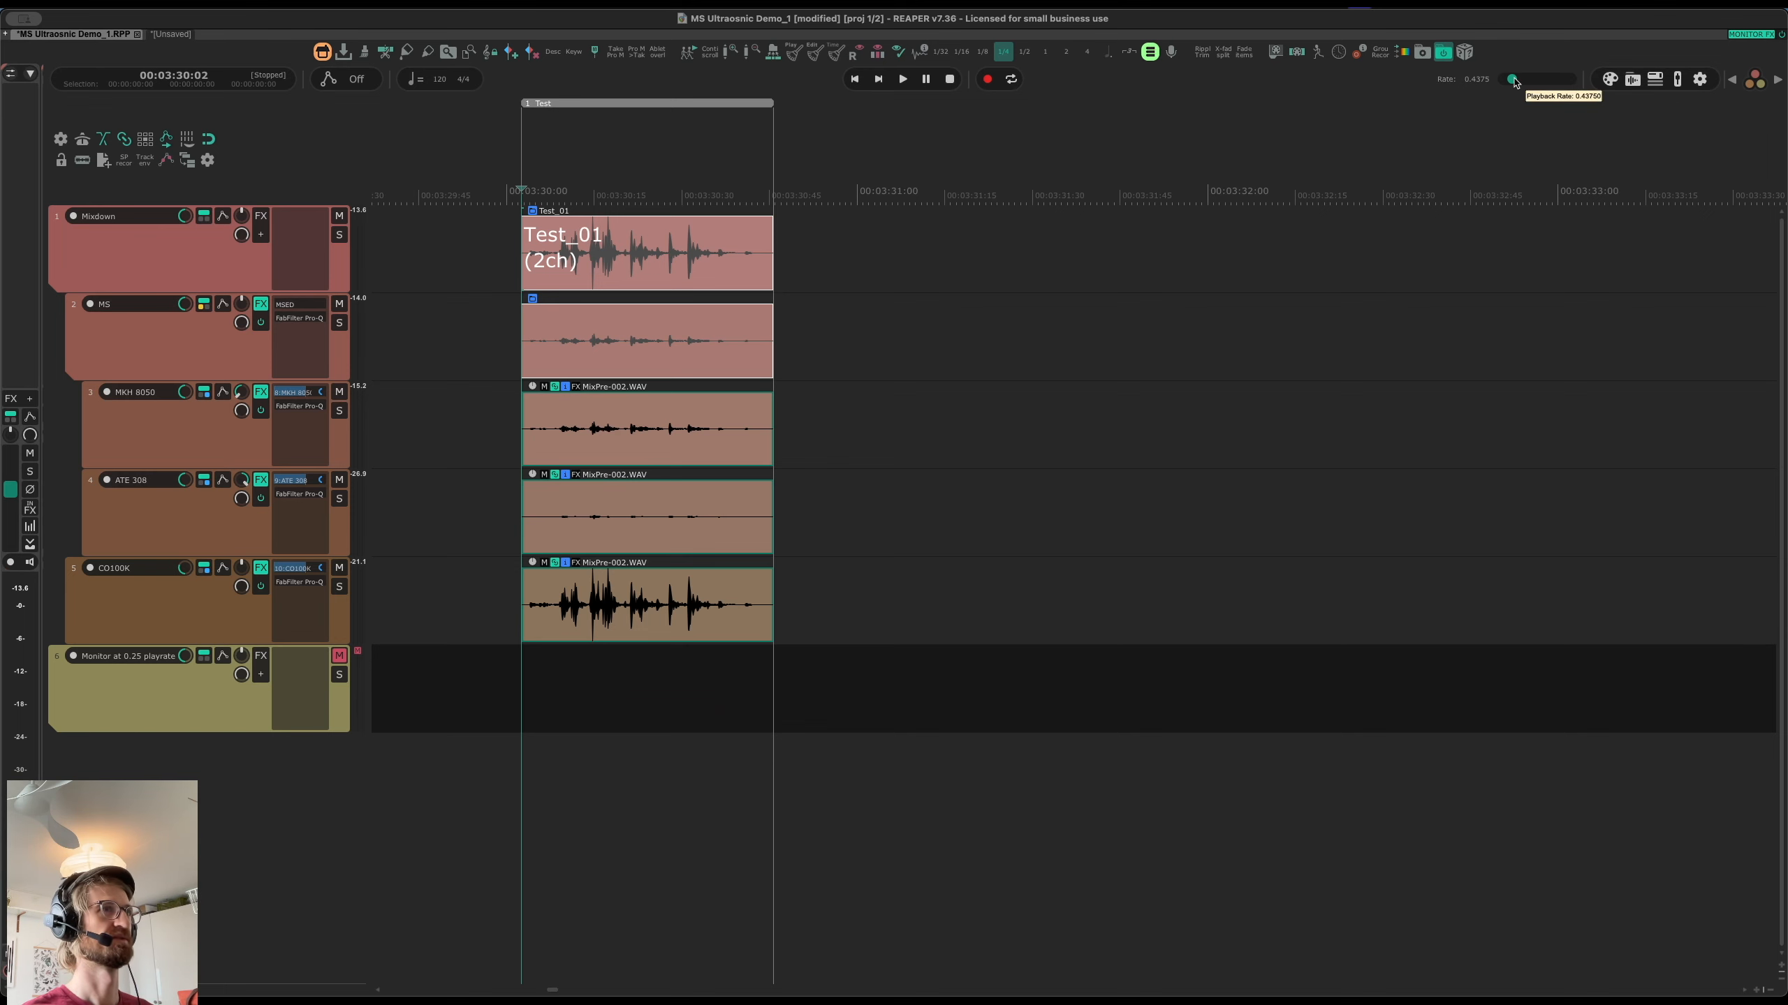
{"action": "key", "text": "ctrl+z"}
Set the playback rate to 0.25 and play the Test 100K render and the Mixdown alternately to compare their sound
{"action": "left_click_drag", "start_coordinate": [1514, 82], "coordinate": [1505, 82]}
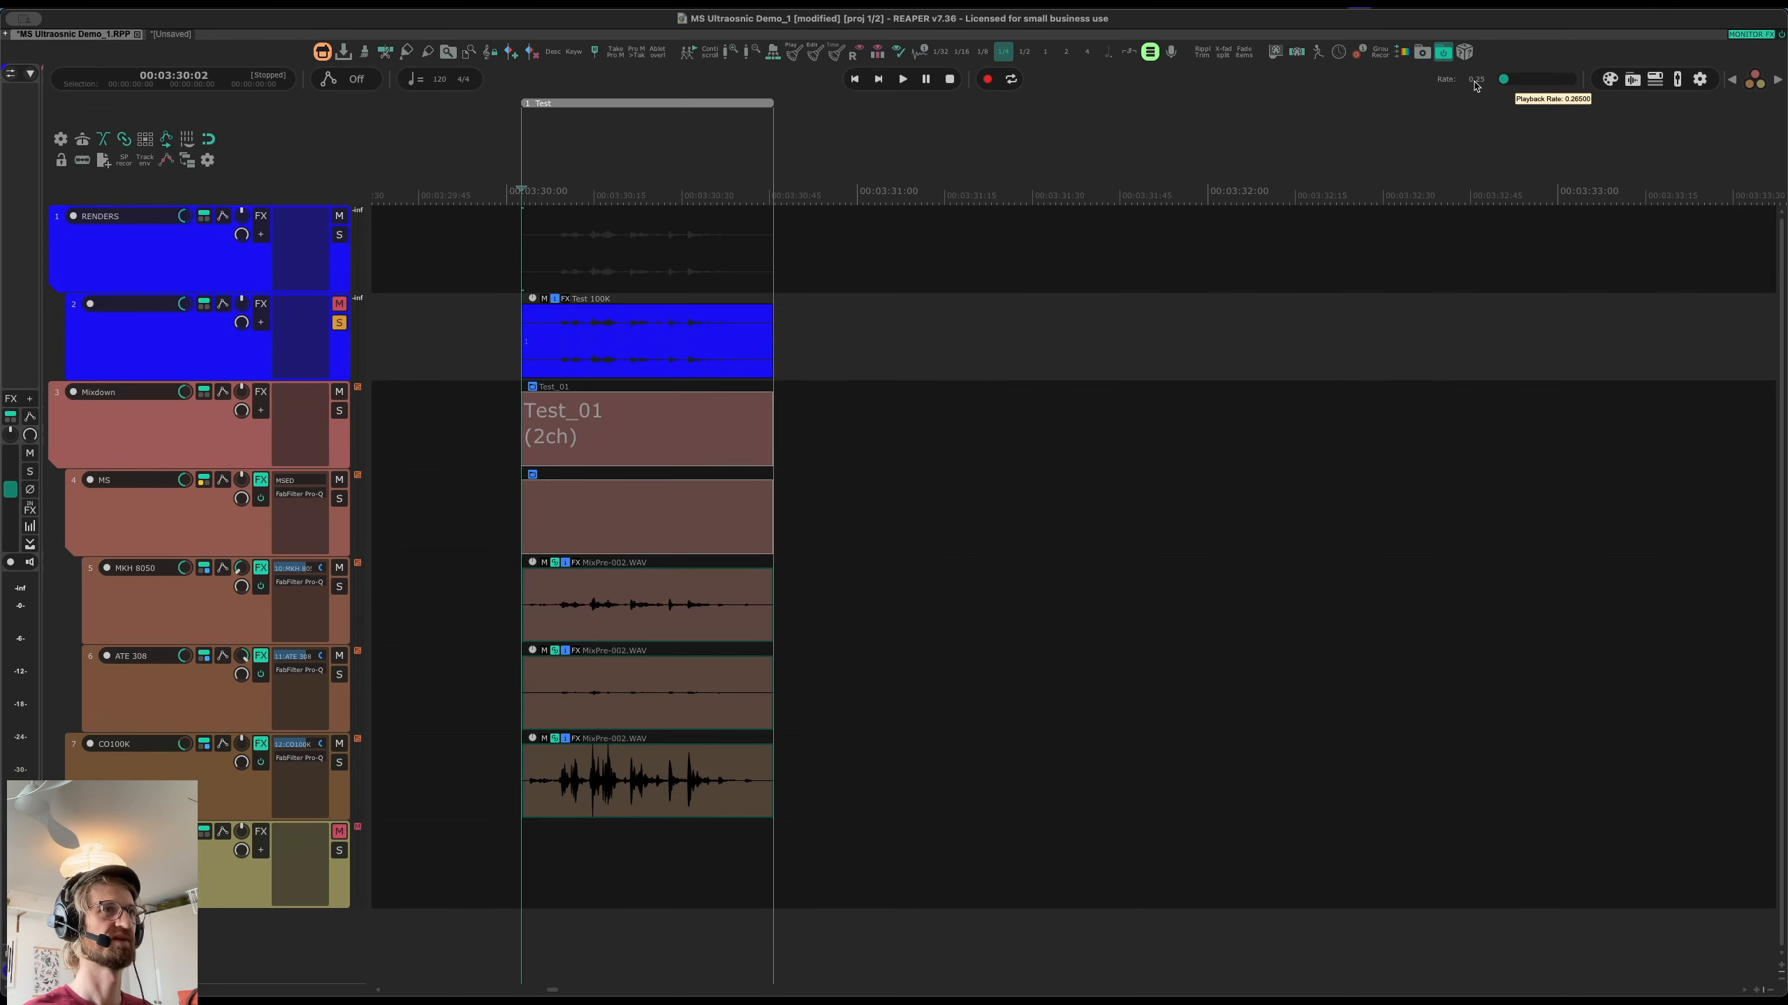
{"action": "left_click", "coordinate": [561, 345]}
{"action": "key", "text": "space"}
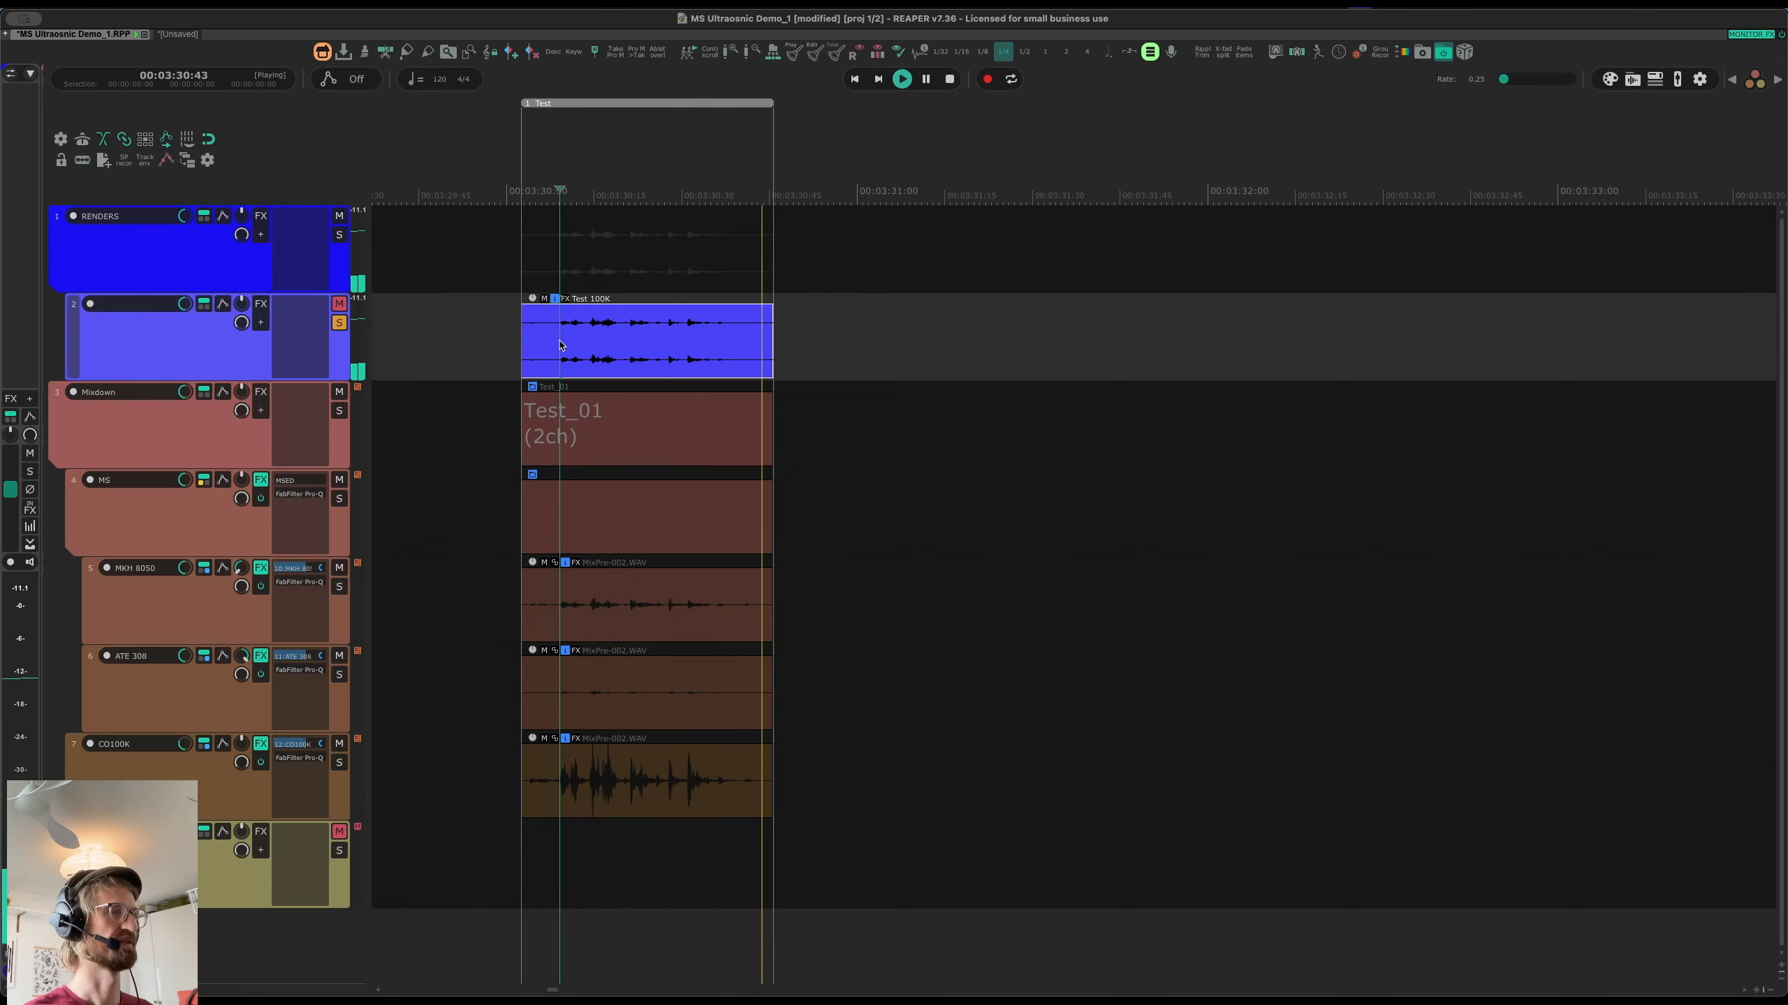
{"action": "left_click", "coordinate": [560, 416]}
{"action": "key", "text": "space"}
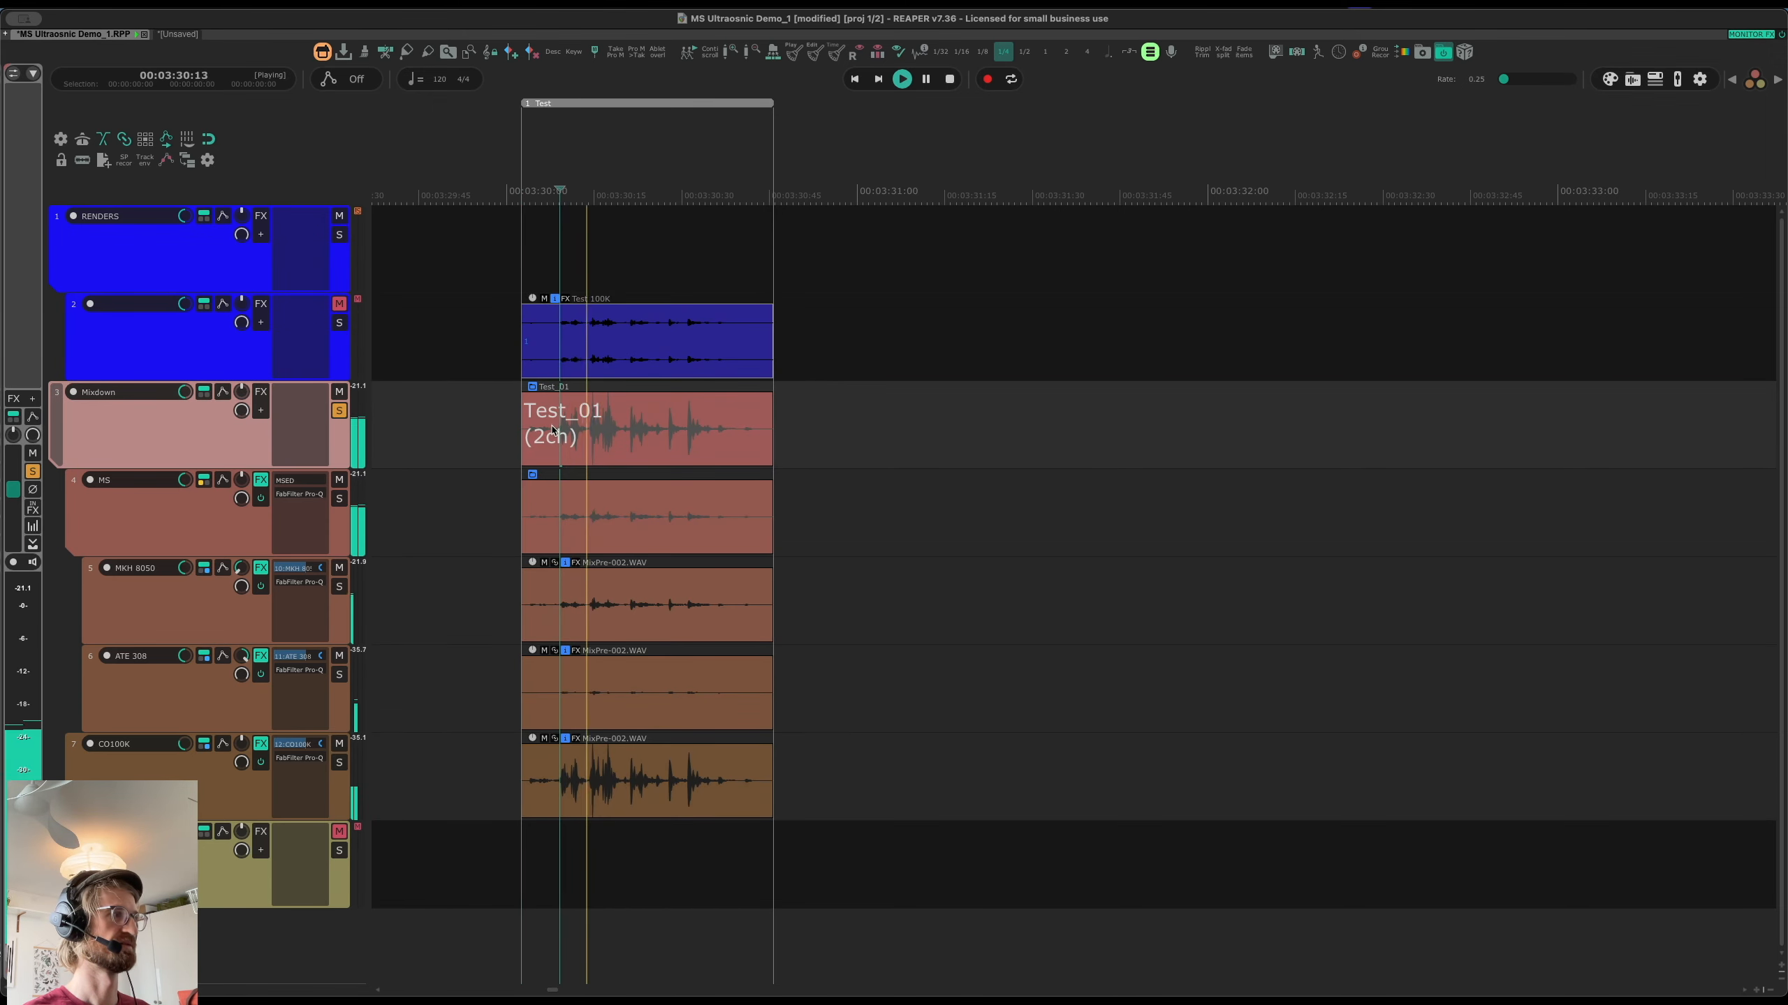
{"action": "left_click", "coordinate": [560, 357]}
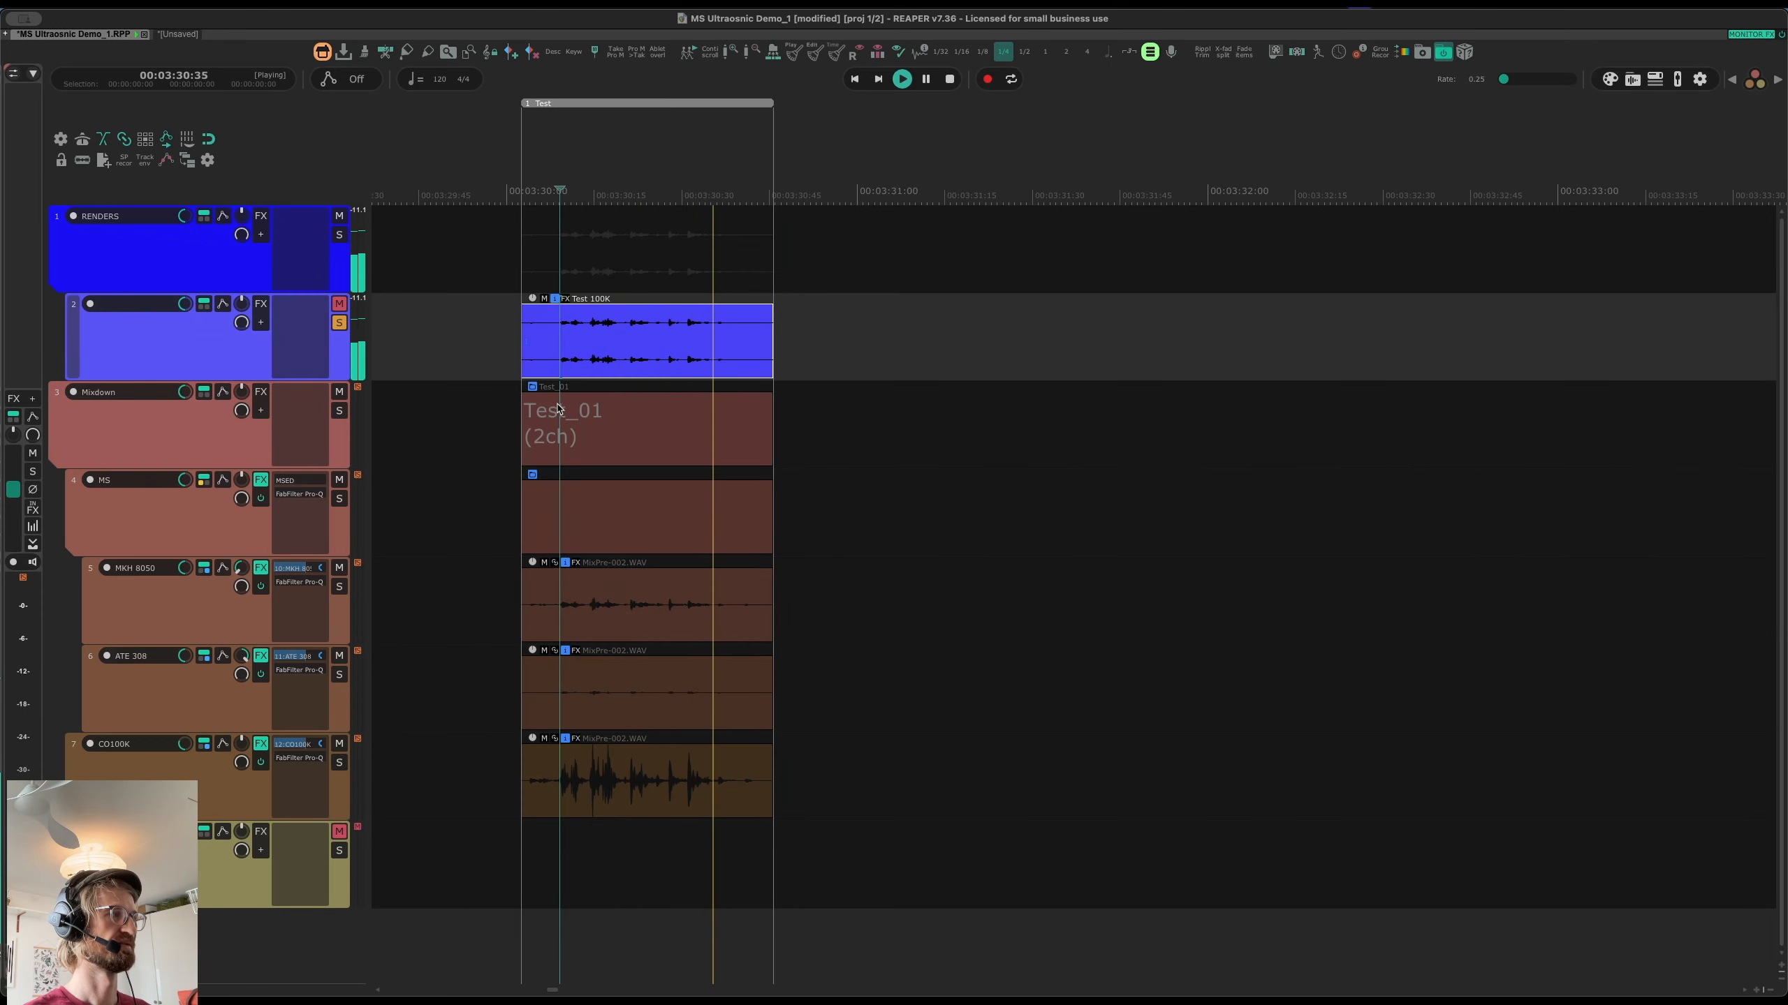
{"action": "left_click", "coordinate": [558, 425]}
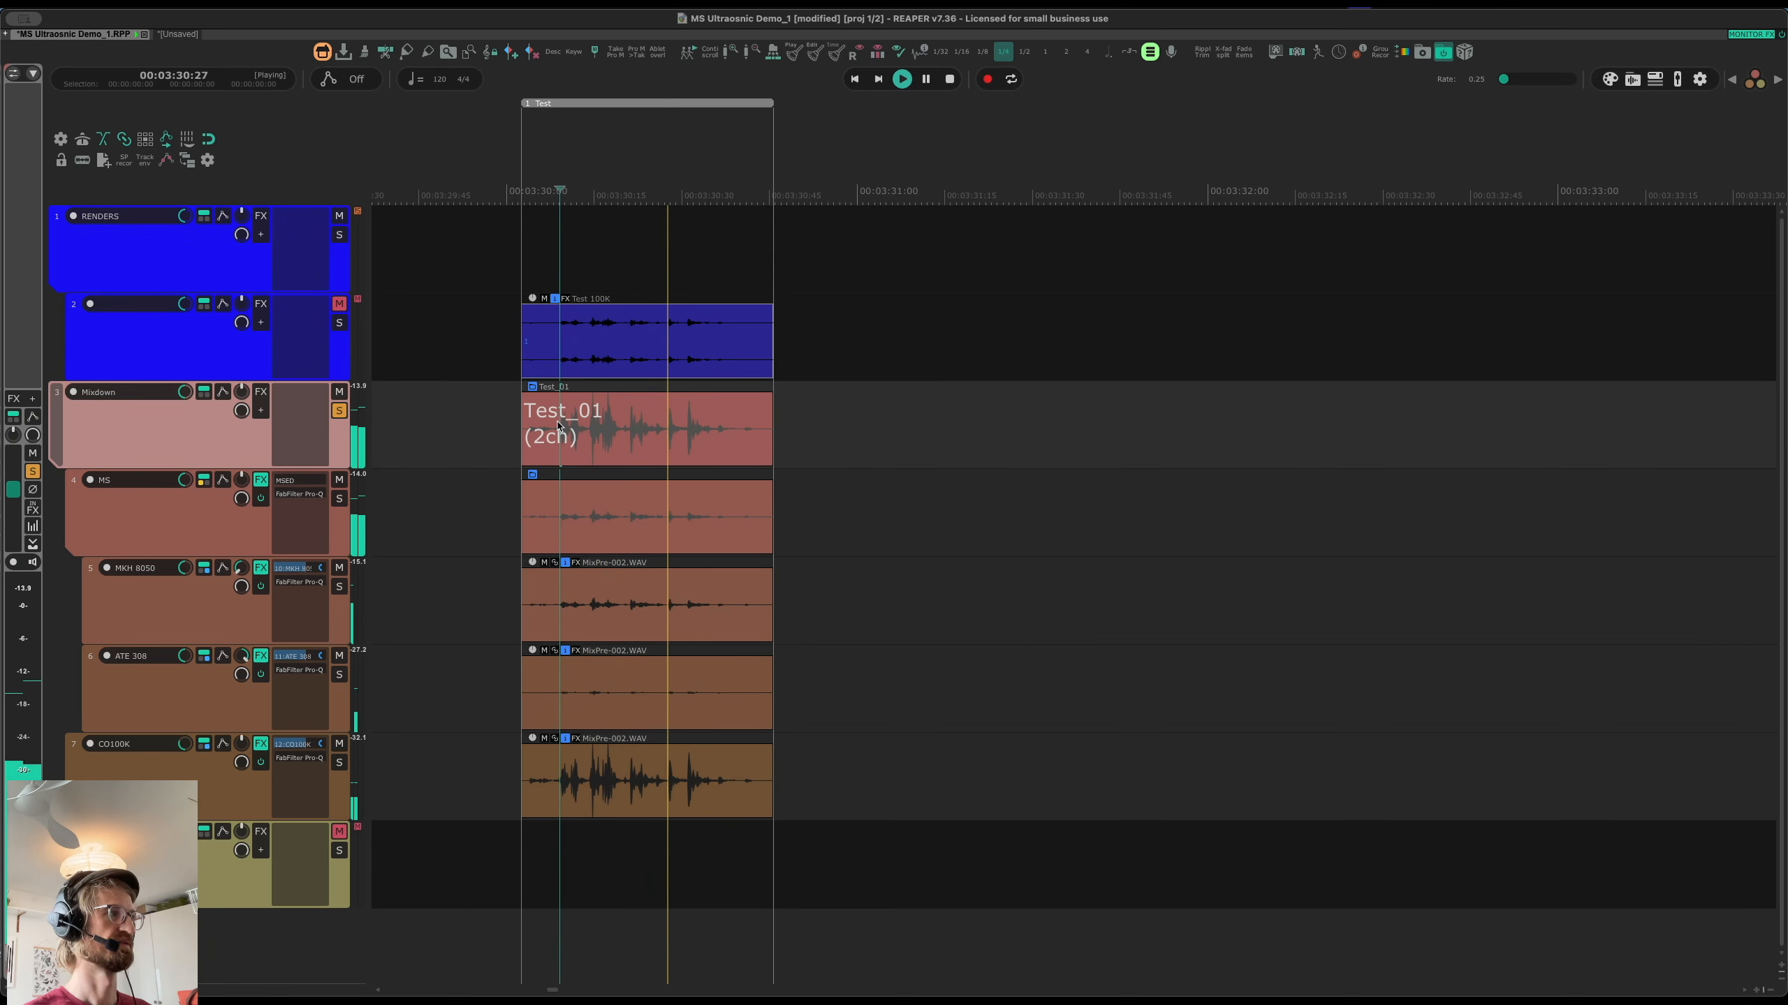
{"action": "key", "text": "space"}
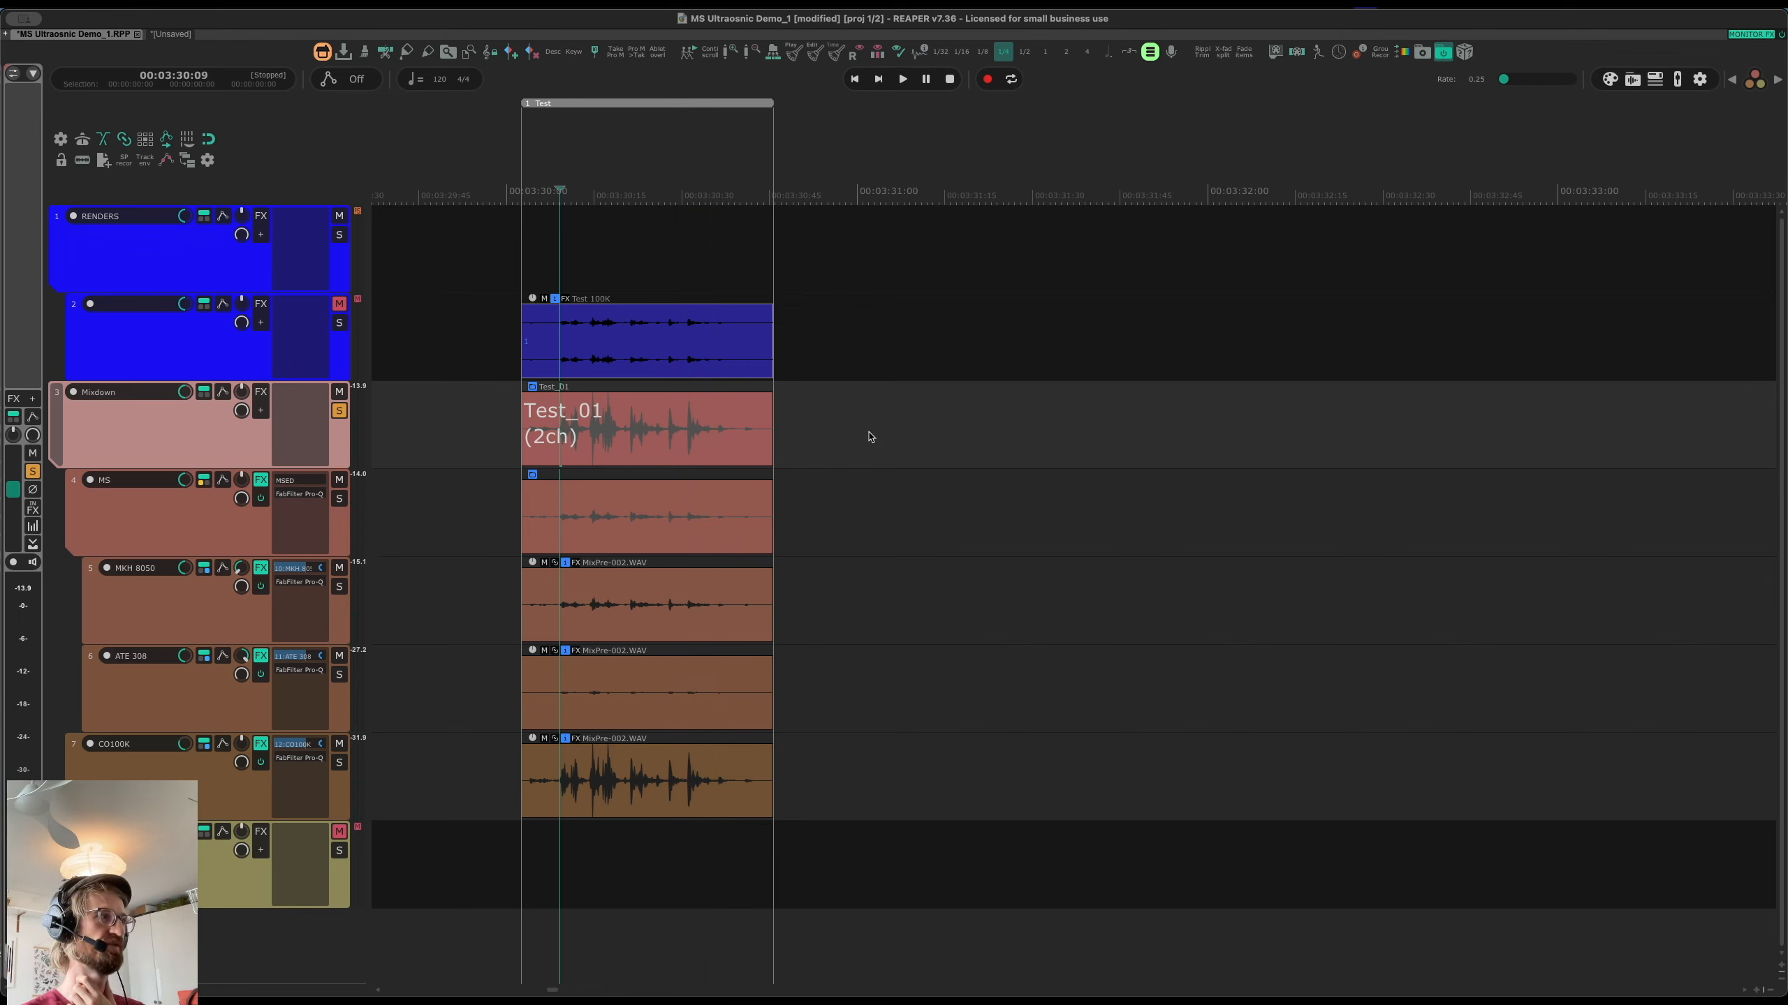
Delete the RENDERS folder track together with the Test 100K render track inside it
{"action": "left_click", "coordinate": [231, 270]}
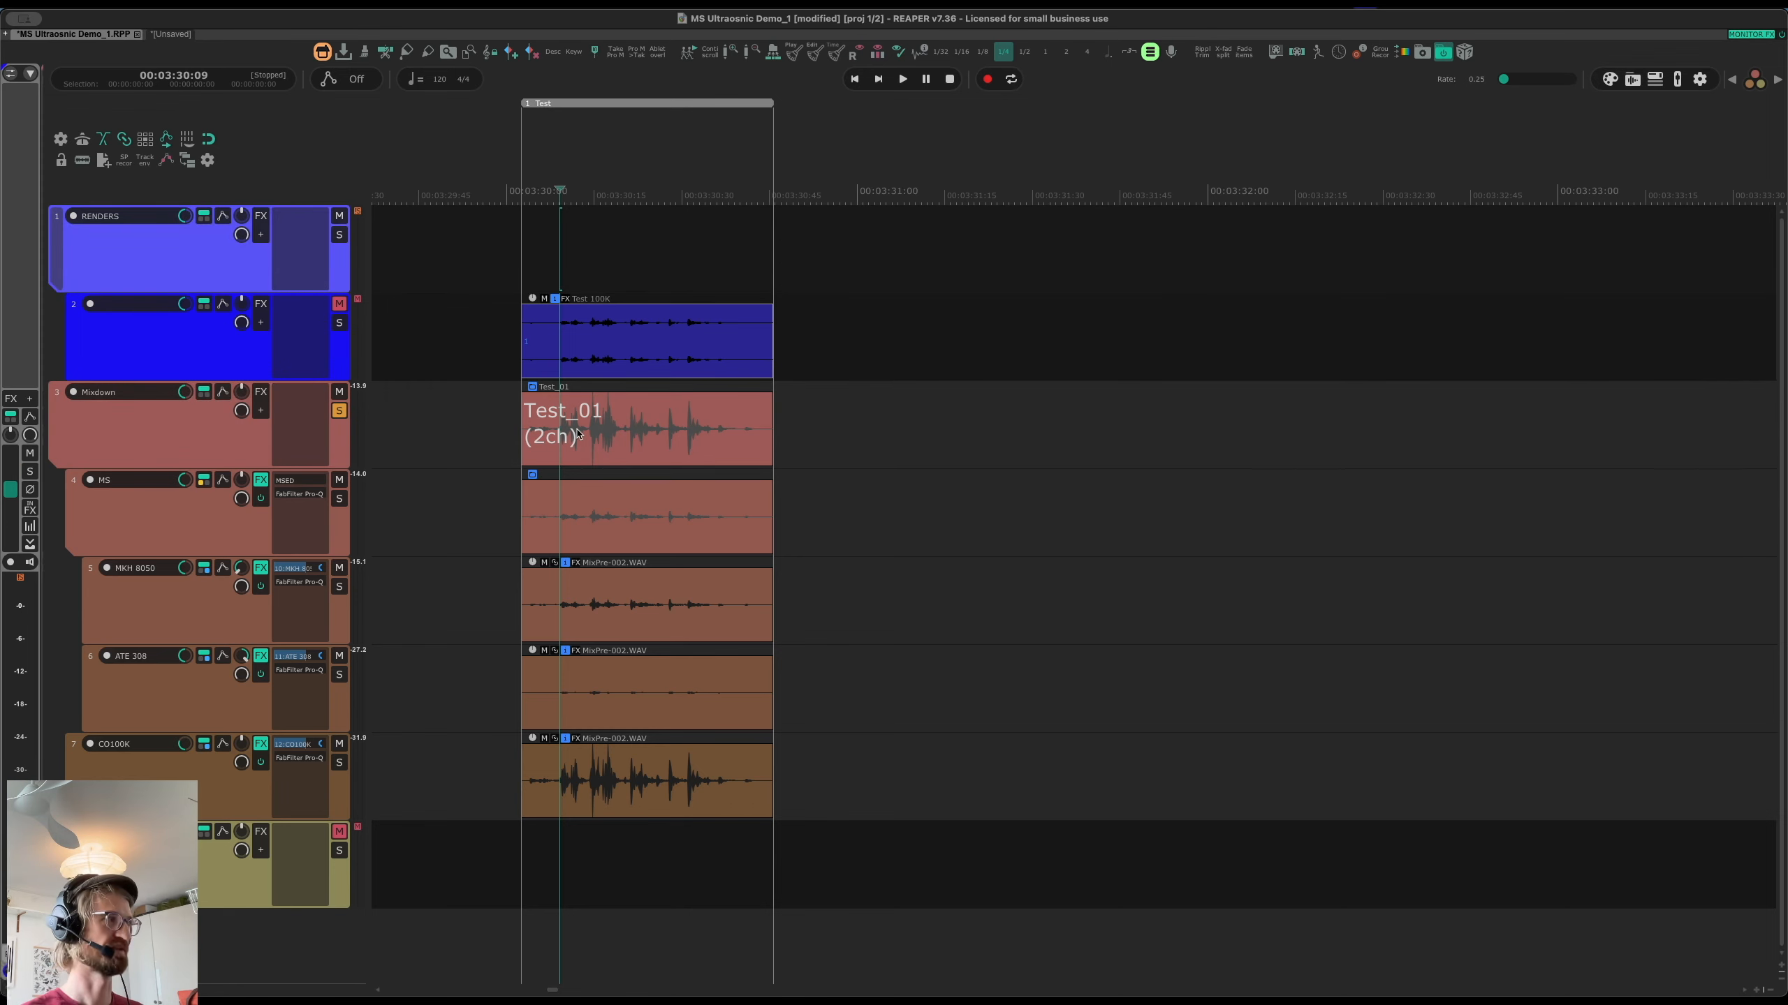
{"action": "key", "text": "Delete"}
{"action": "key", "text": "Return"}
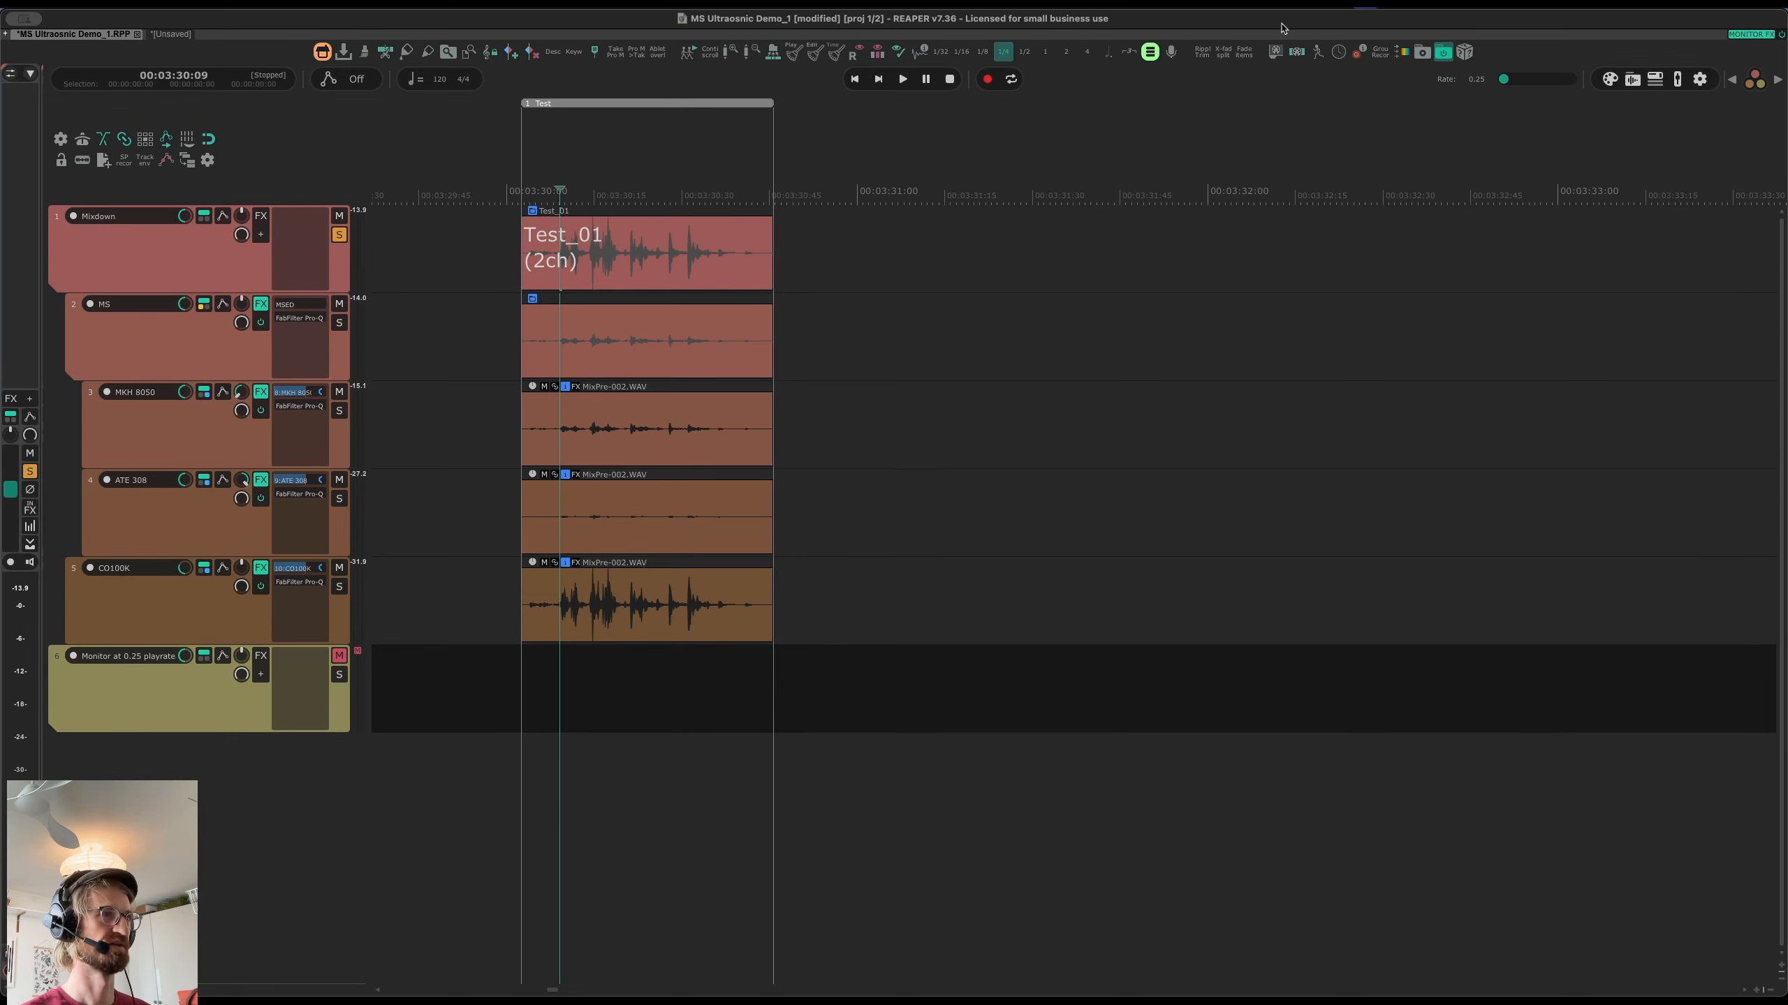
Reset the playback rate to 1.0 and unsolo the Mixdown track
{"action": "double_click", "coordinate": [1503, 79]}
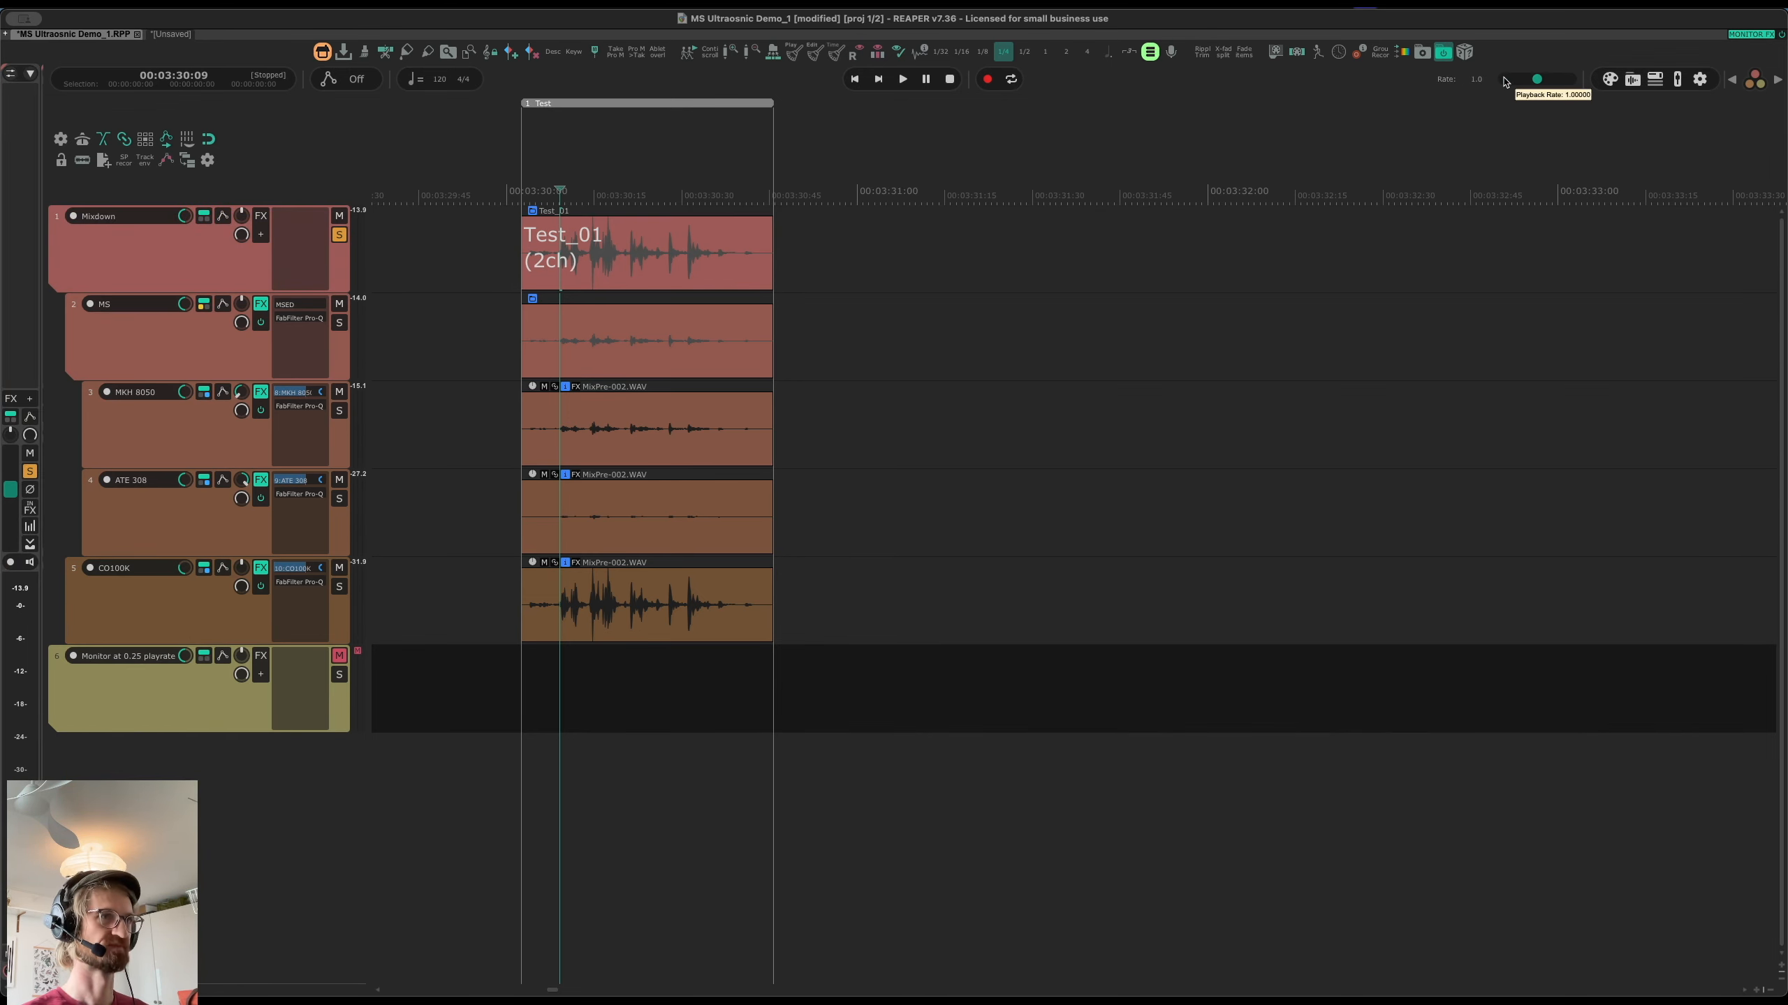
{"action": "left_click", "coordinate": [229, 253]}
{"action": "key", "text": "s"}
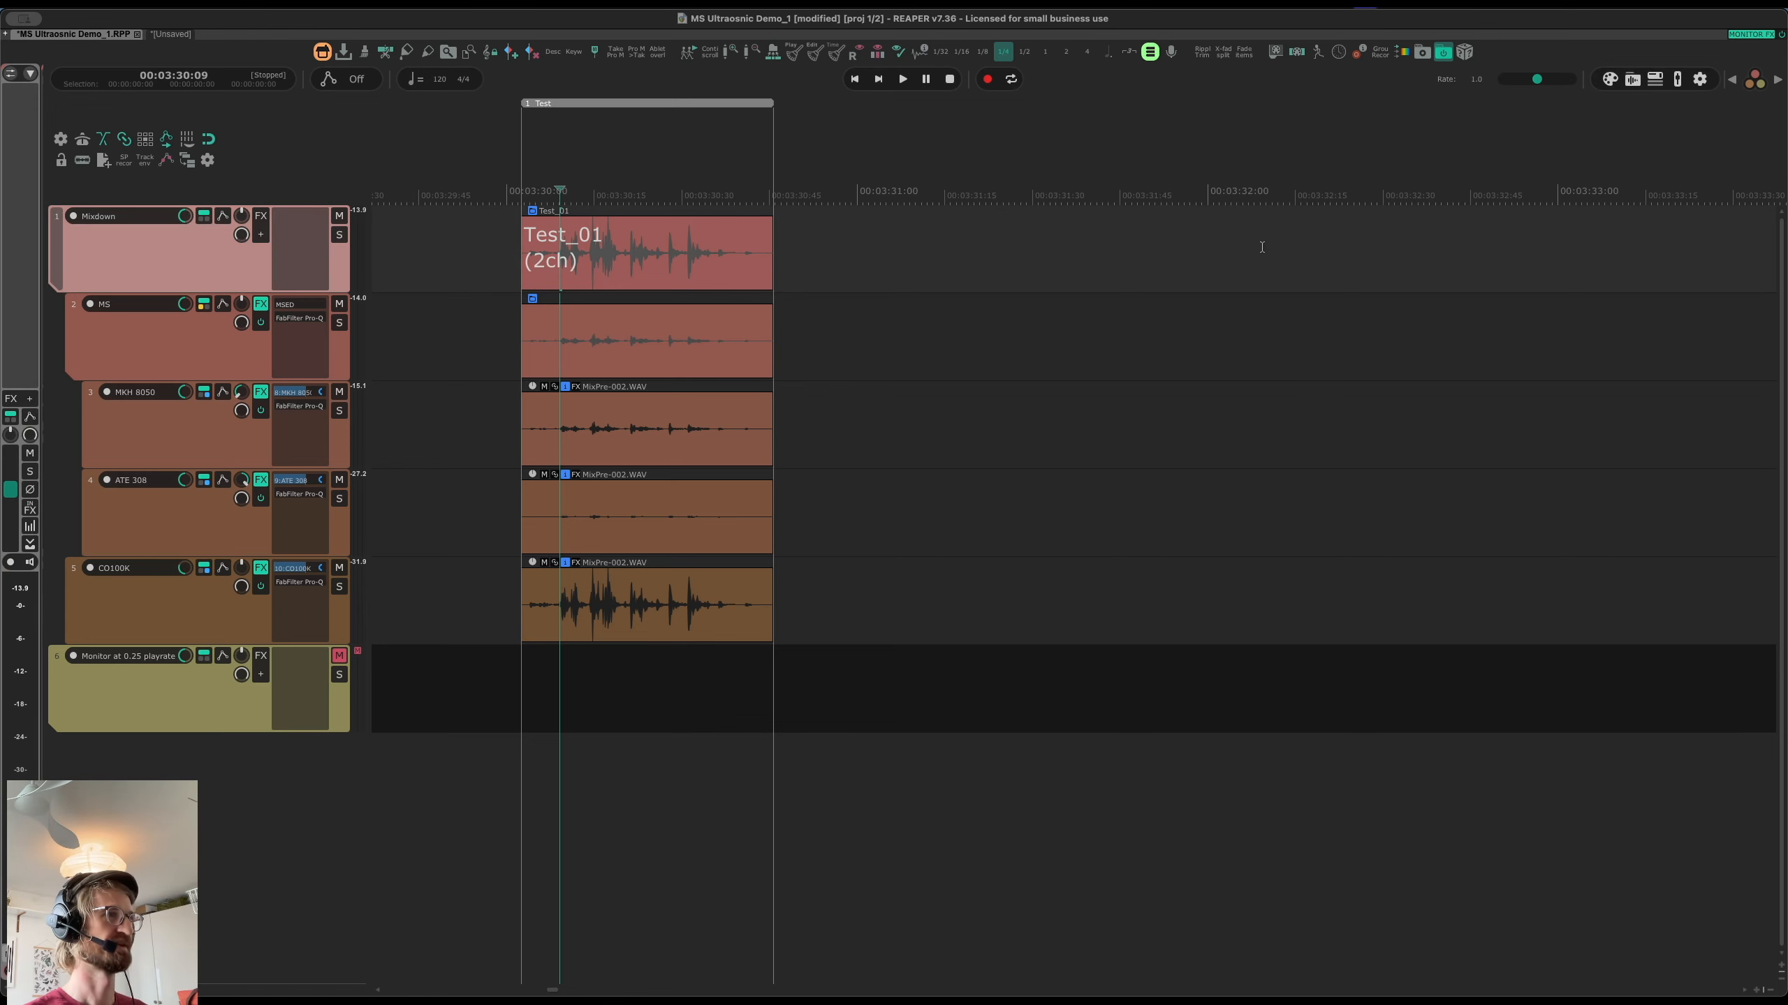
Extend the Test item and its child items to end just after 3:32 and start before the 3:30 mark
{"action": "left_click_drag", "start_coordinate": [773, 249], "coordinate": [1262, 249]}
{"action": "left_click", "coordinate": [841, 259]}
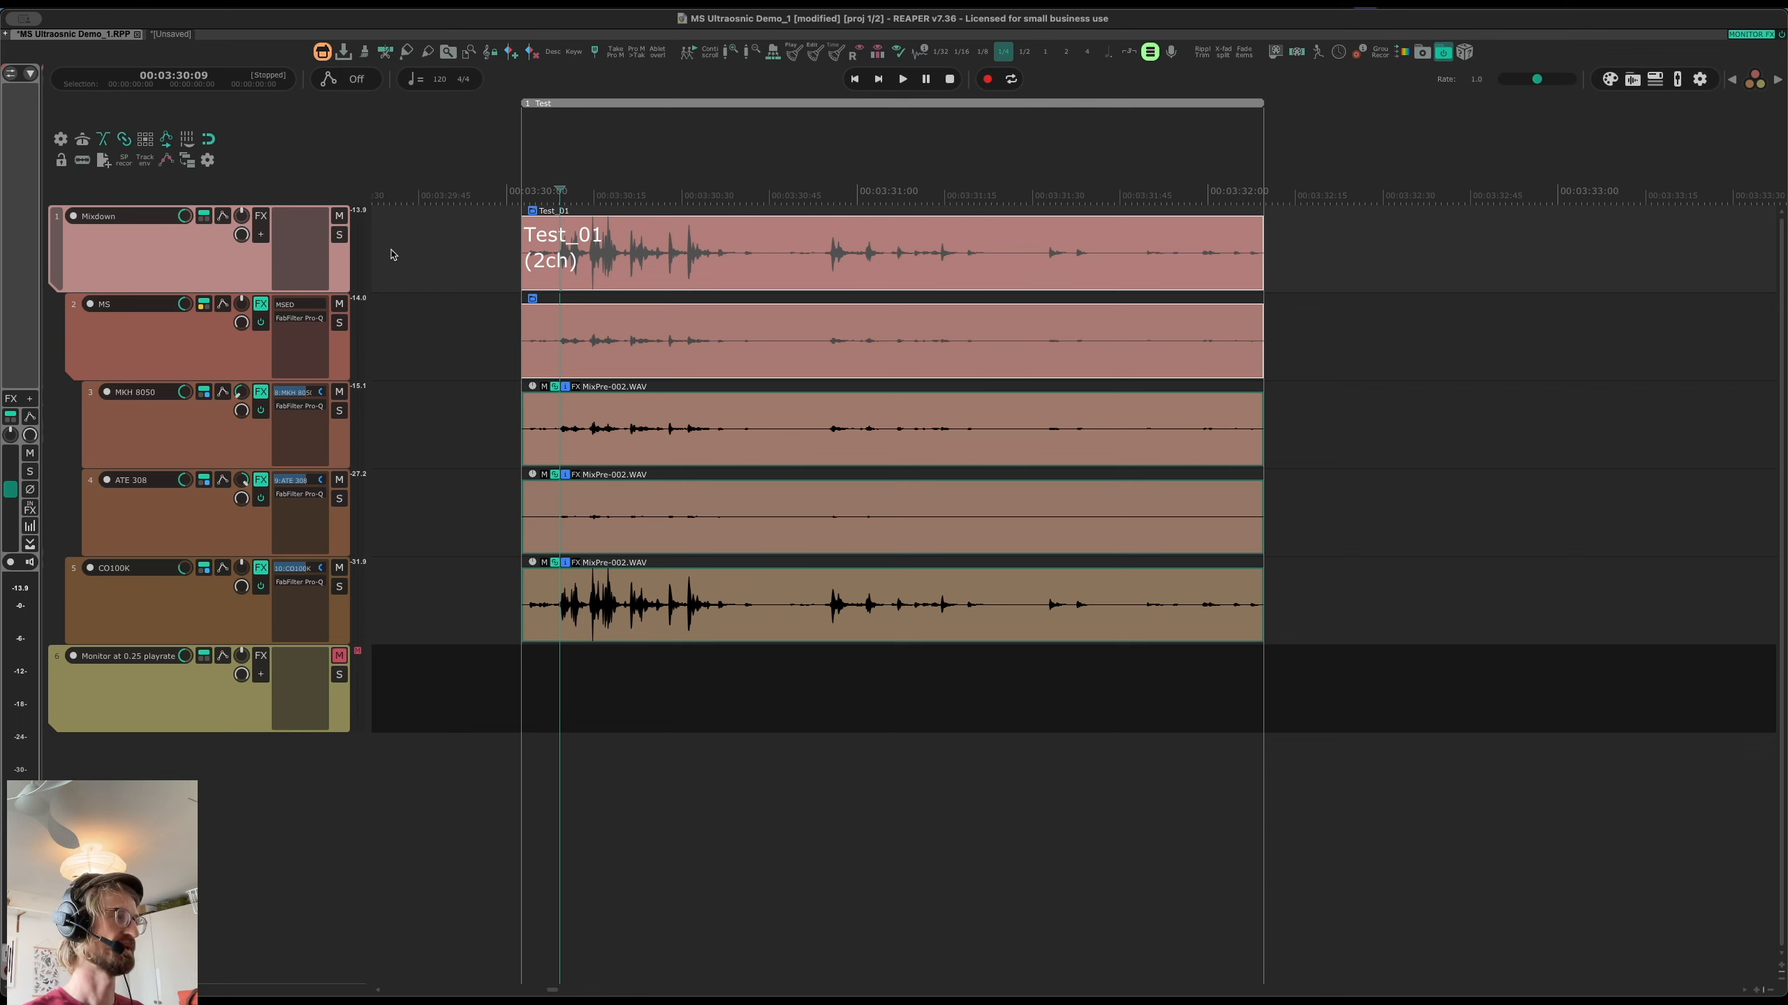
{"action": "key", "text": "a"}
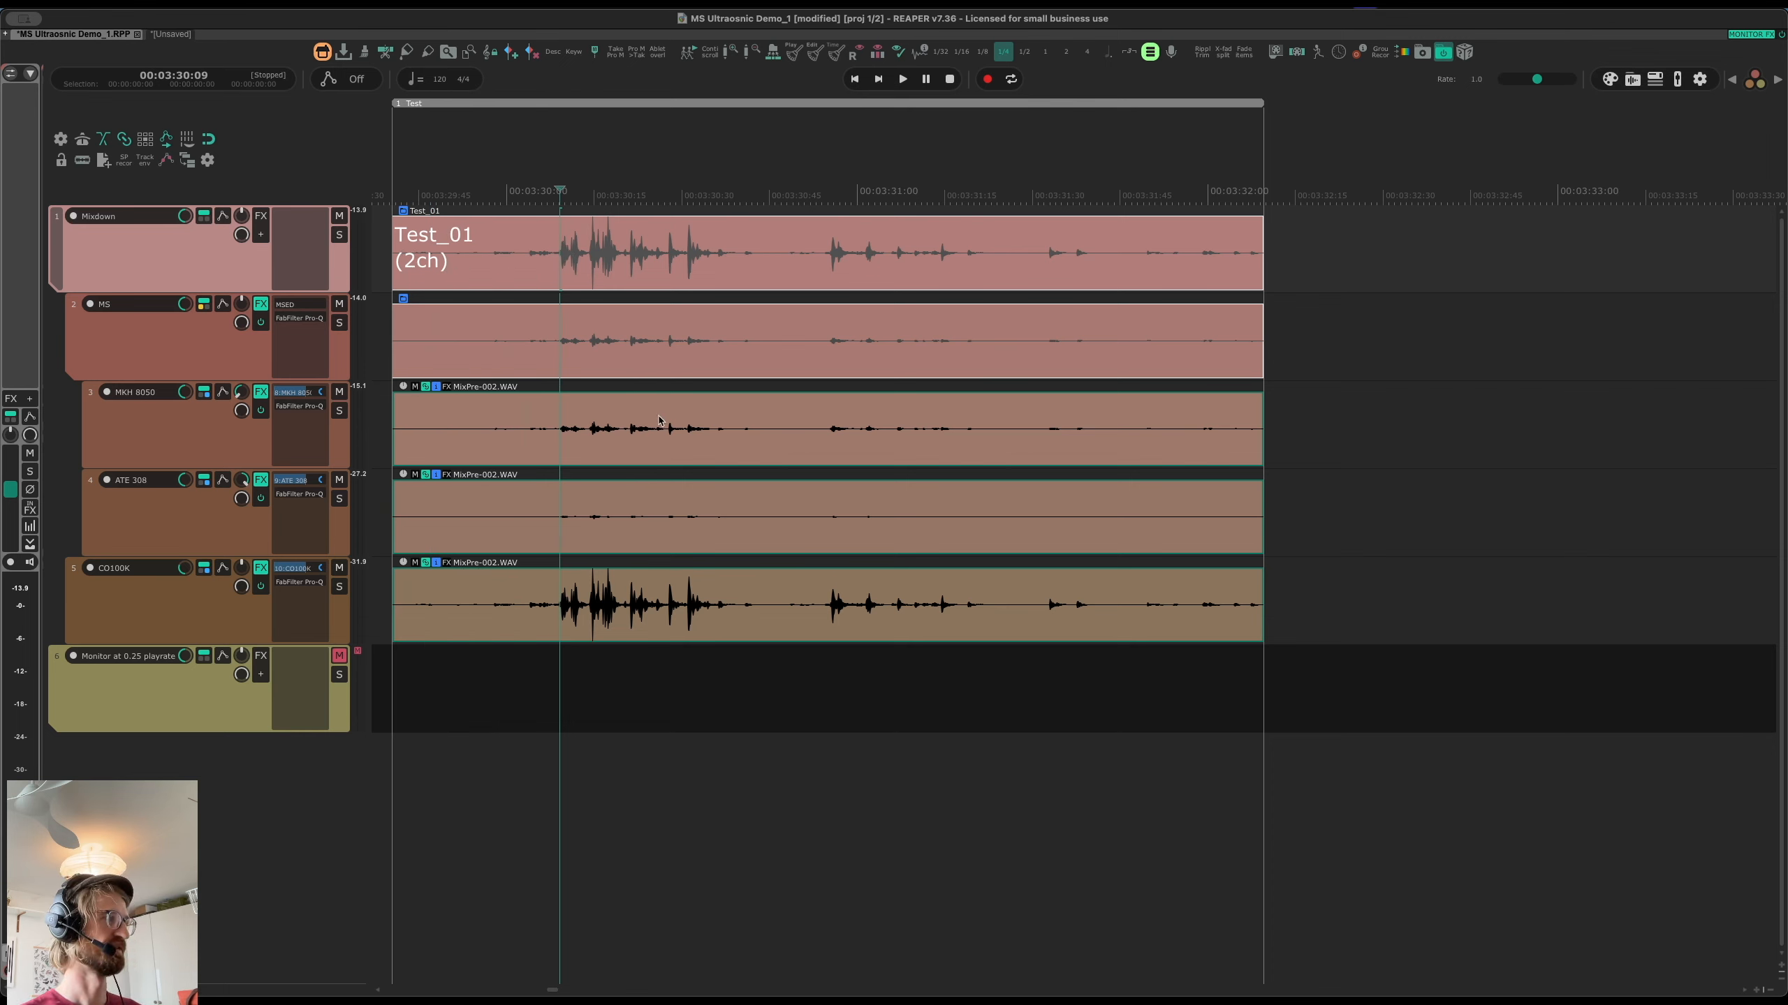
Expand the Monitor at 0.25 playrate folder and its MS subfolder to show their child tracks
{"action": "left_click", "coordinate": [209, 695]}
{"action": "key", "text": "ctrl+v"}
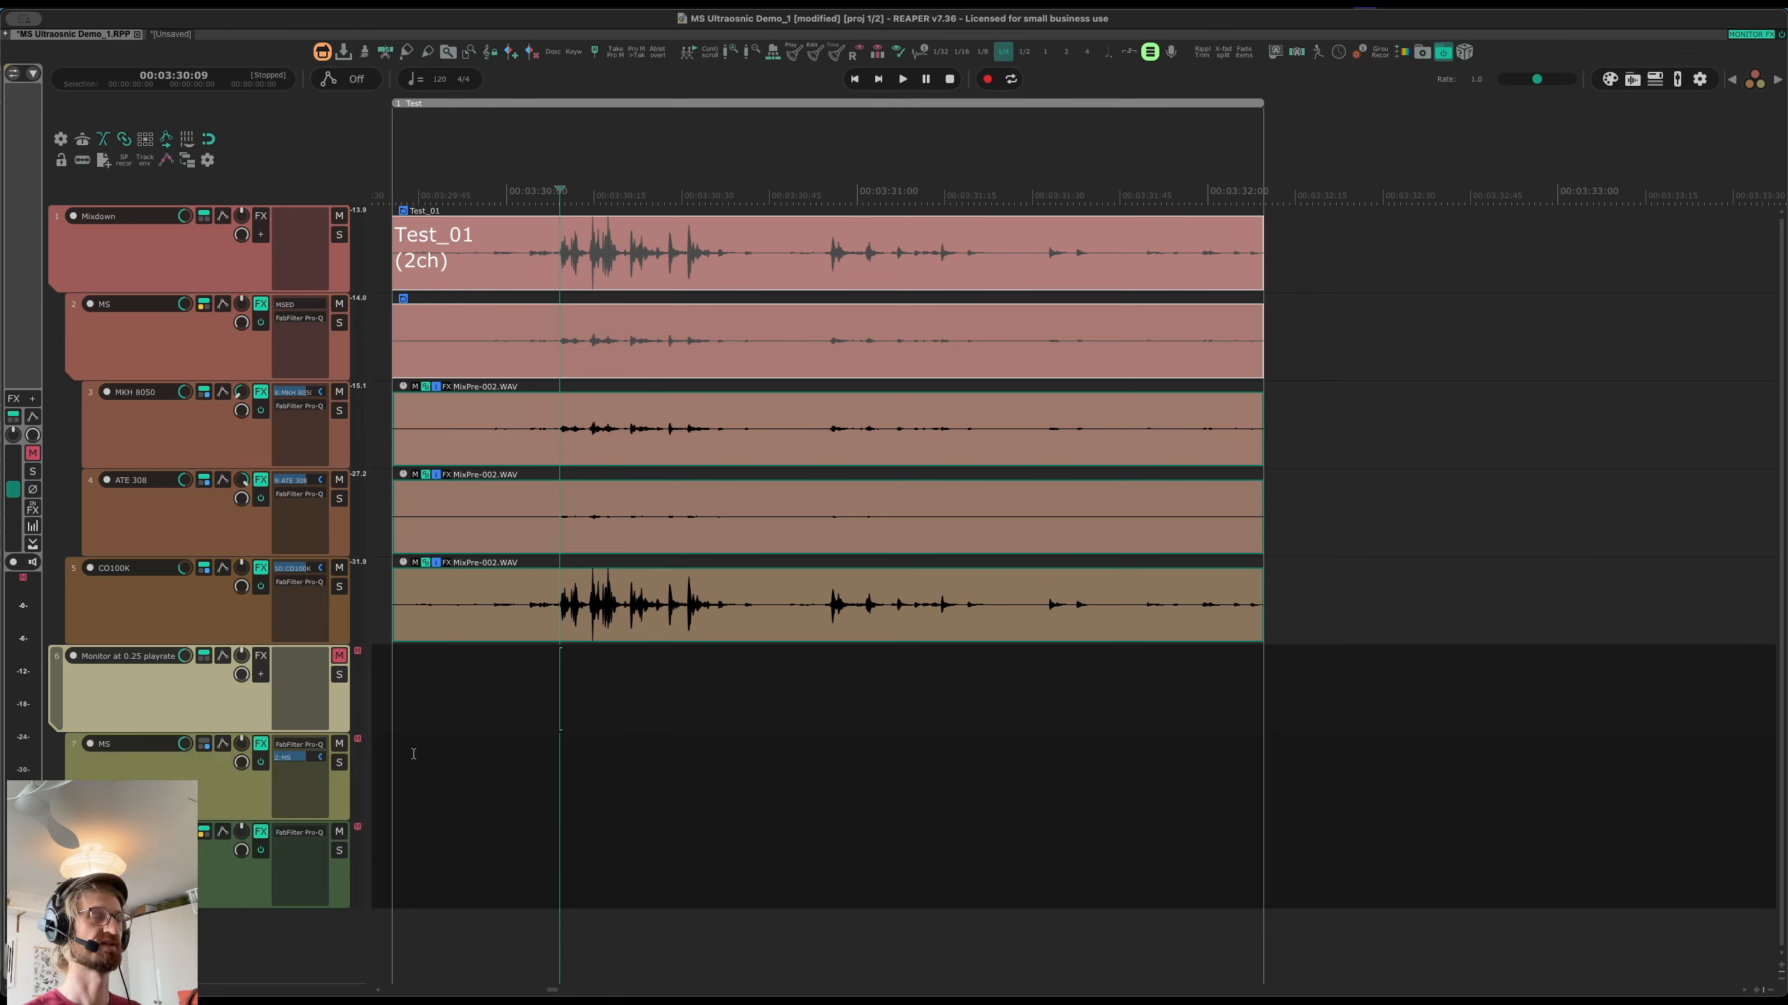
{"action": "key", "text": "f"}
{"action": "scroll", "coordinate": [414, 754], "scroll_direction": "down", "scroll_amount": 1}
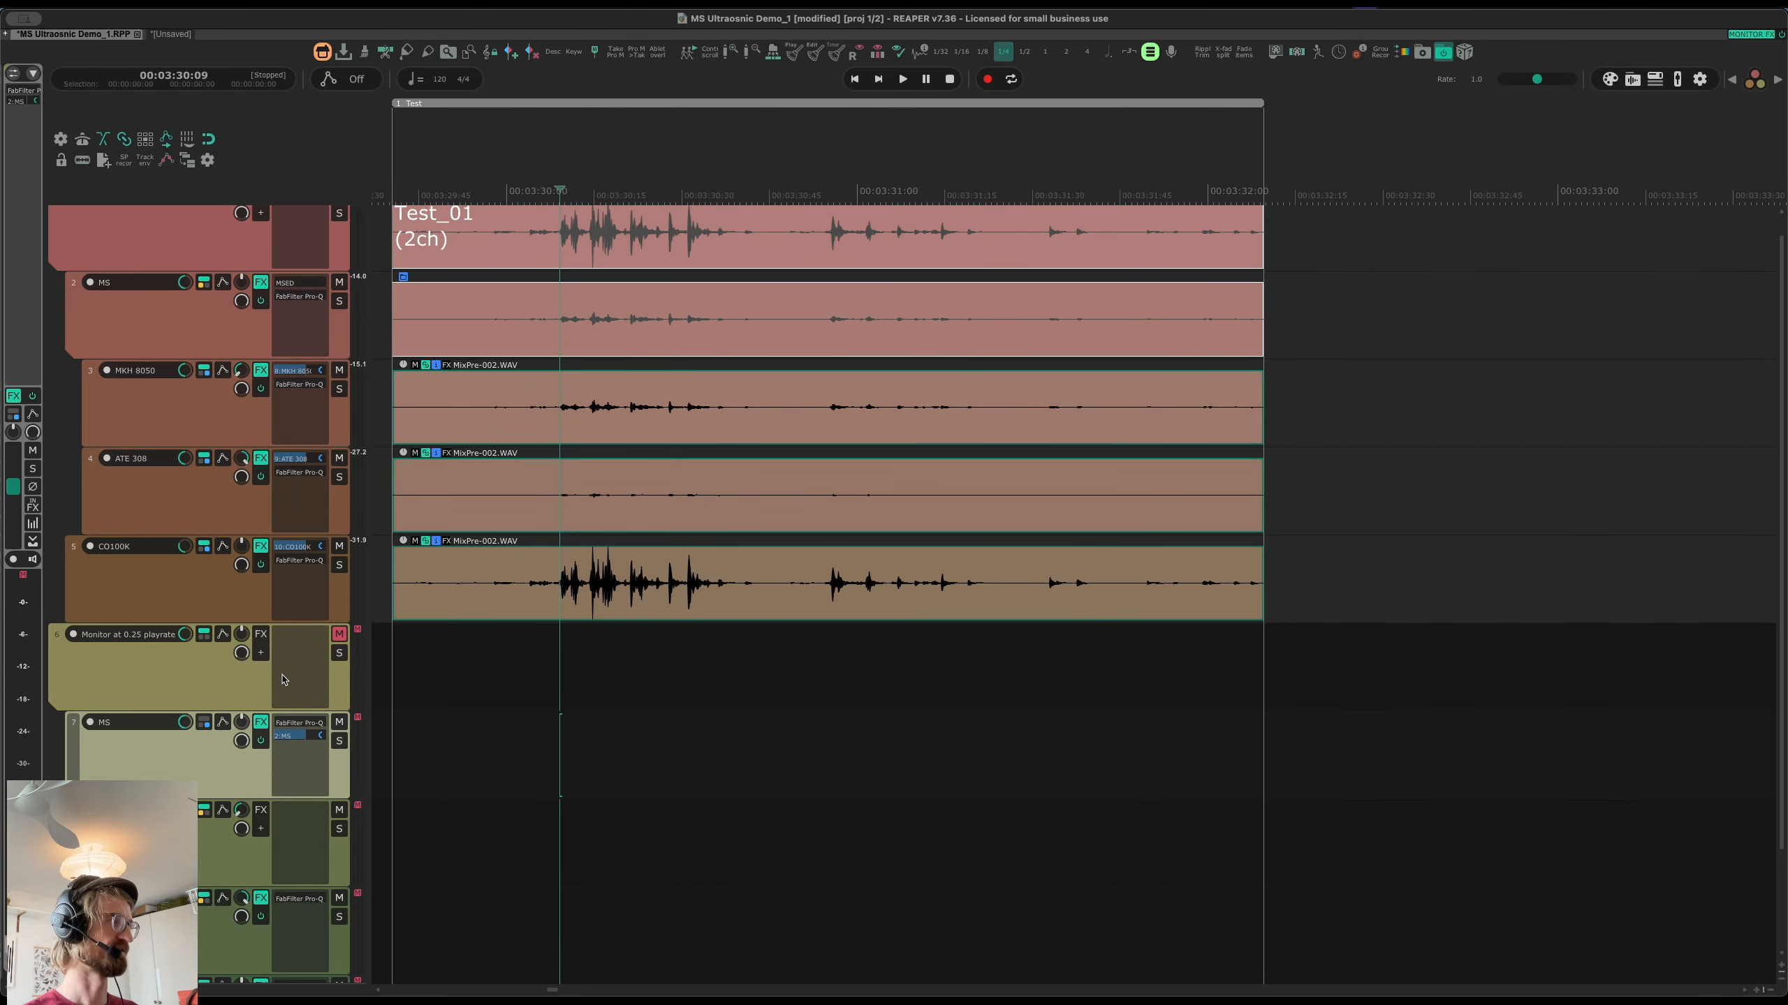
Set the playback rate to 0.25 and compare the Monitor at 0.25 playrate track with the Mixdown, soloing and playing each from just before the burst
{"action": "left_click", "coordinate": [530, 659]}
{"action": "left_click_drag", "start_coordinate": [1534, 82], "coordinate": [1433, 95]}
{"action": "key", "text": "space"}
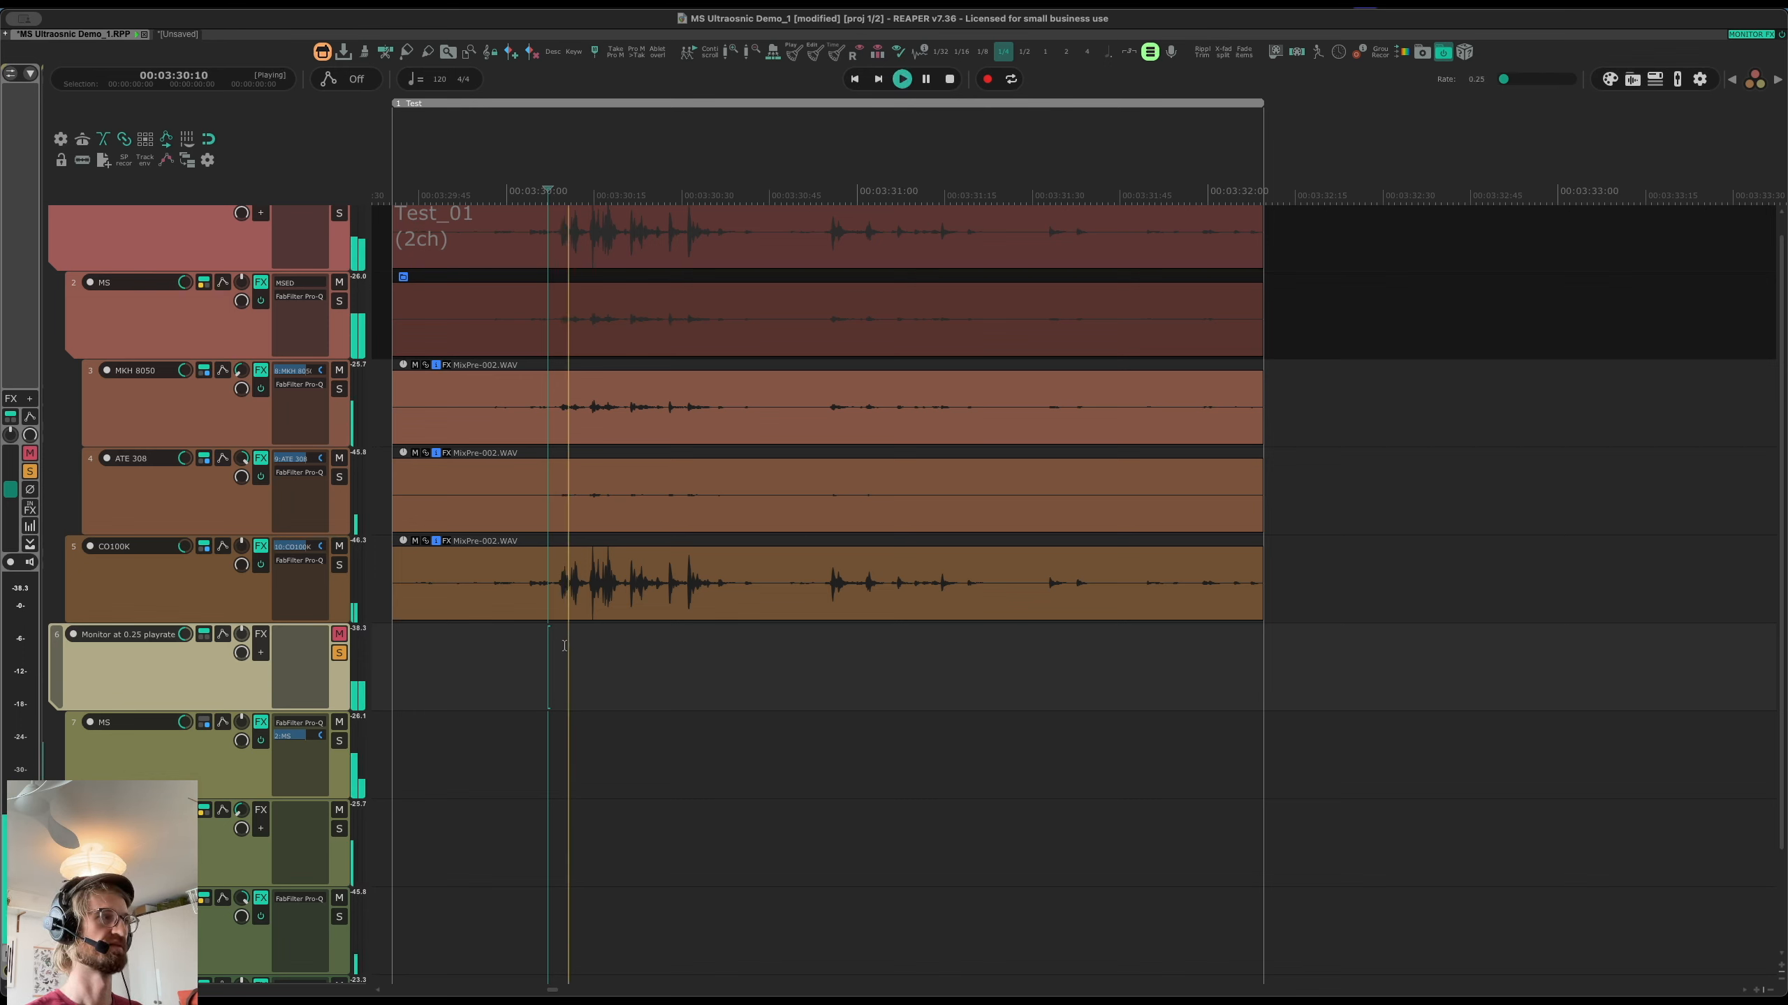
{"action": "key", "text": "space"}
{"action": "left_click", "coordinate": [549, 247]}
{"action": "key", "text": "space"}
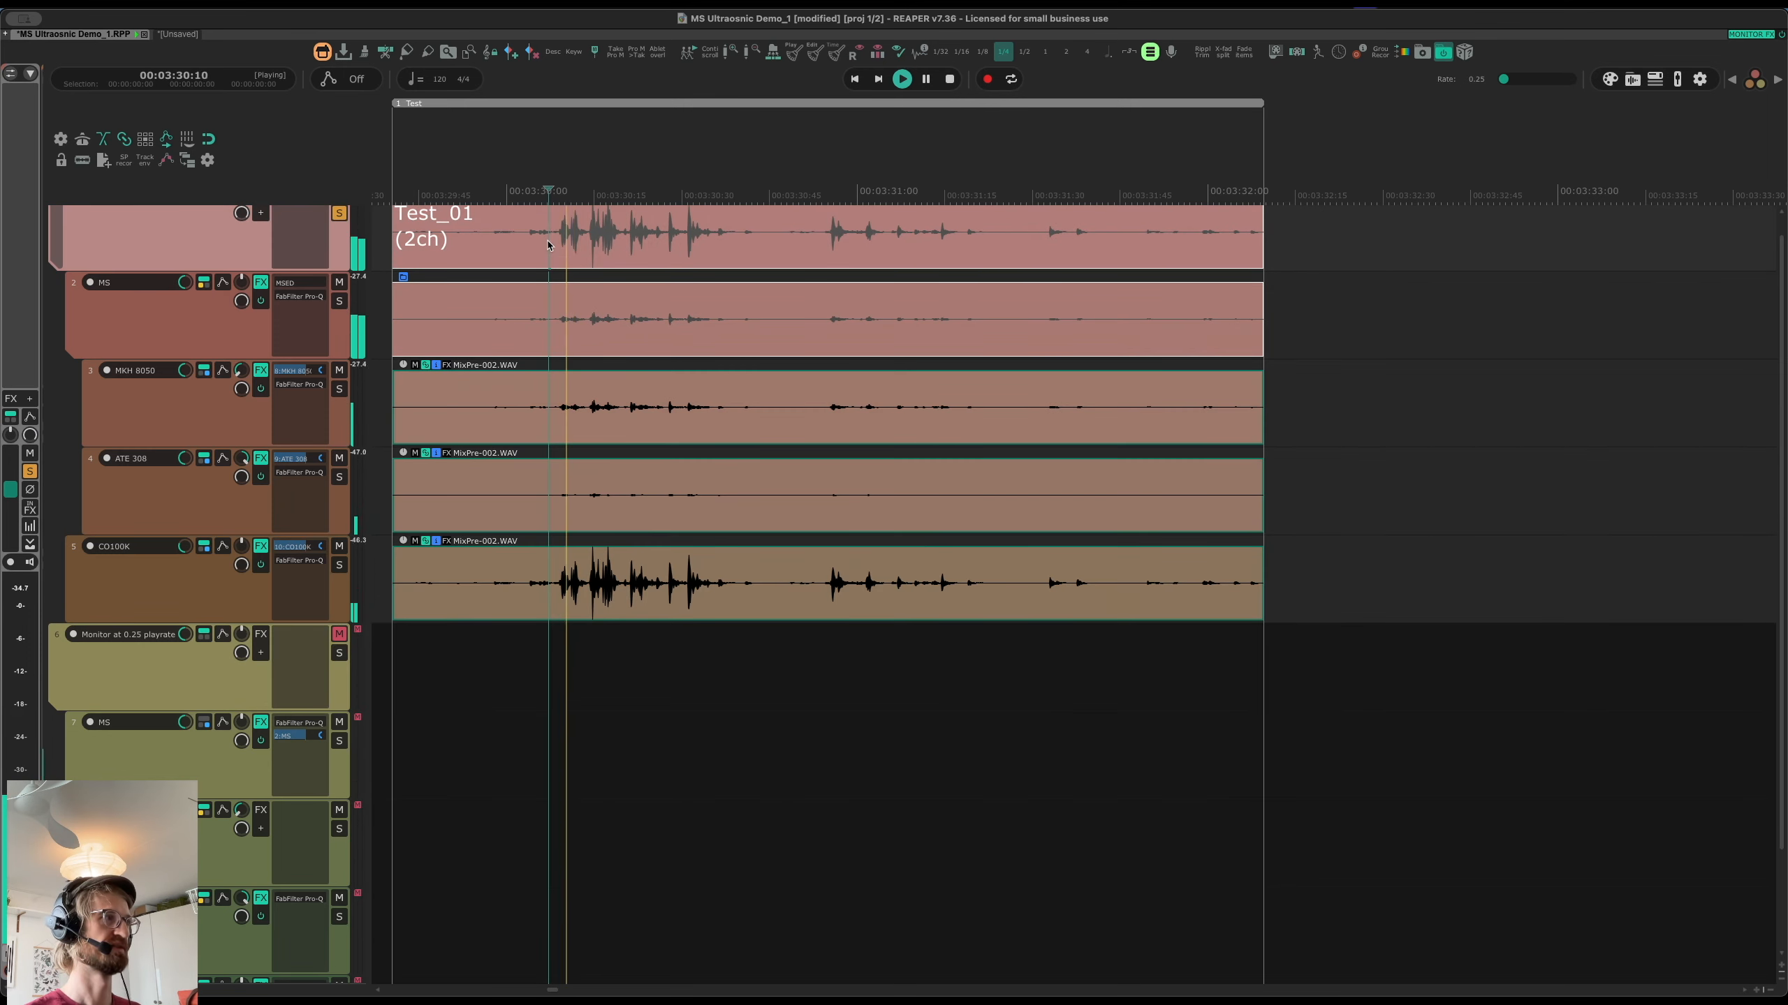
{"action": "key", "text": "space"}
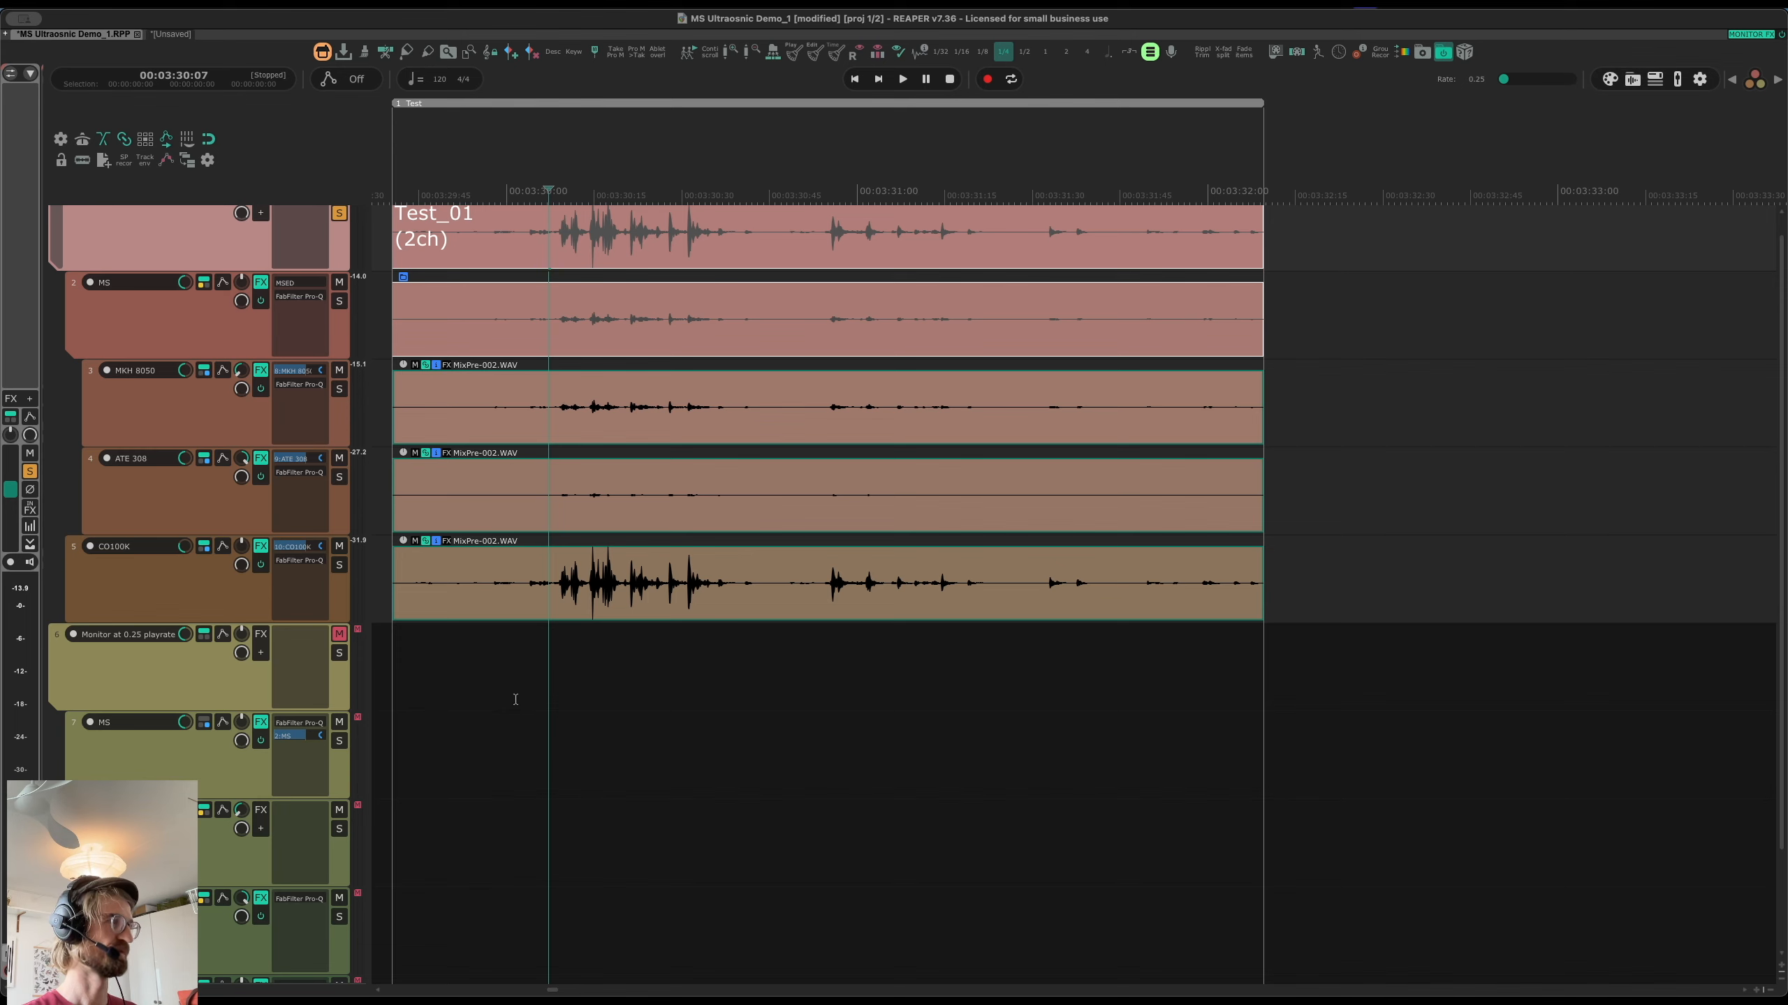
Inspect the high-cut frequency in the Pro-Q 3 equalizer on the MS track inside the Monitor at 0.25 playrate folder
{"action": "scroll", "coordinate": [513, 724], "scroll_direction": "down", "scroll_amount": 3}
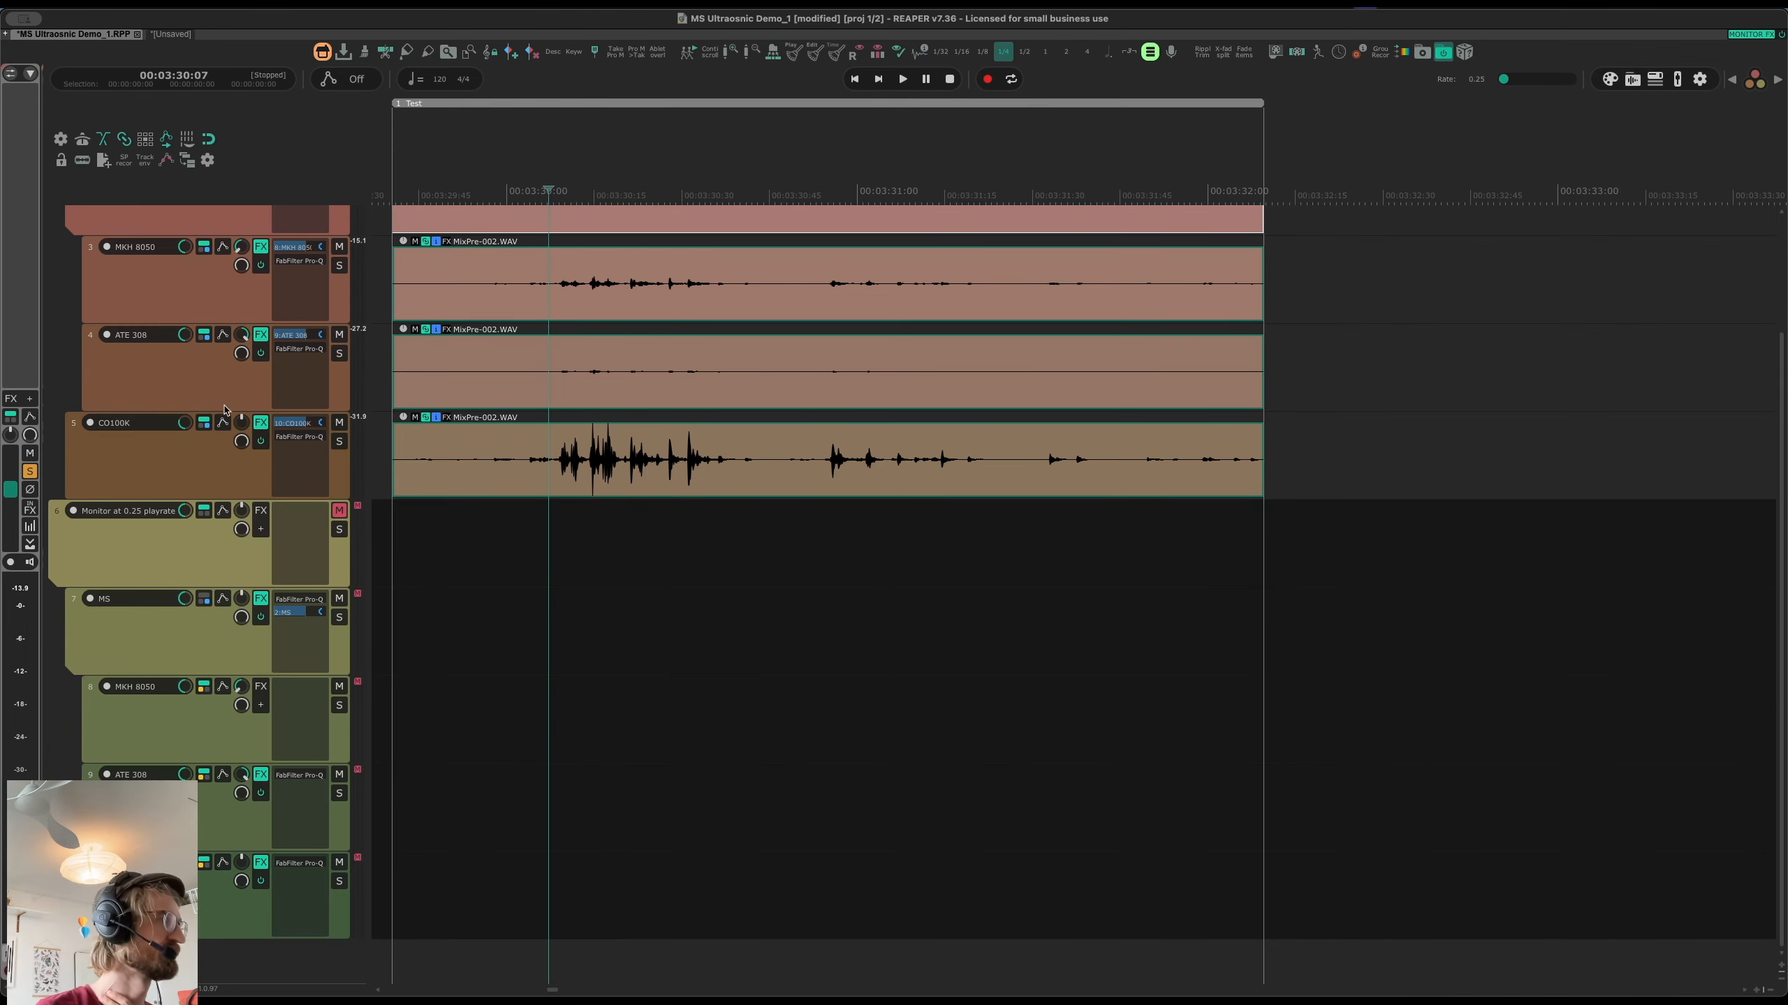
{"action": "left_click", "coordinate": [214, 463]}
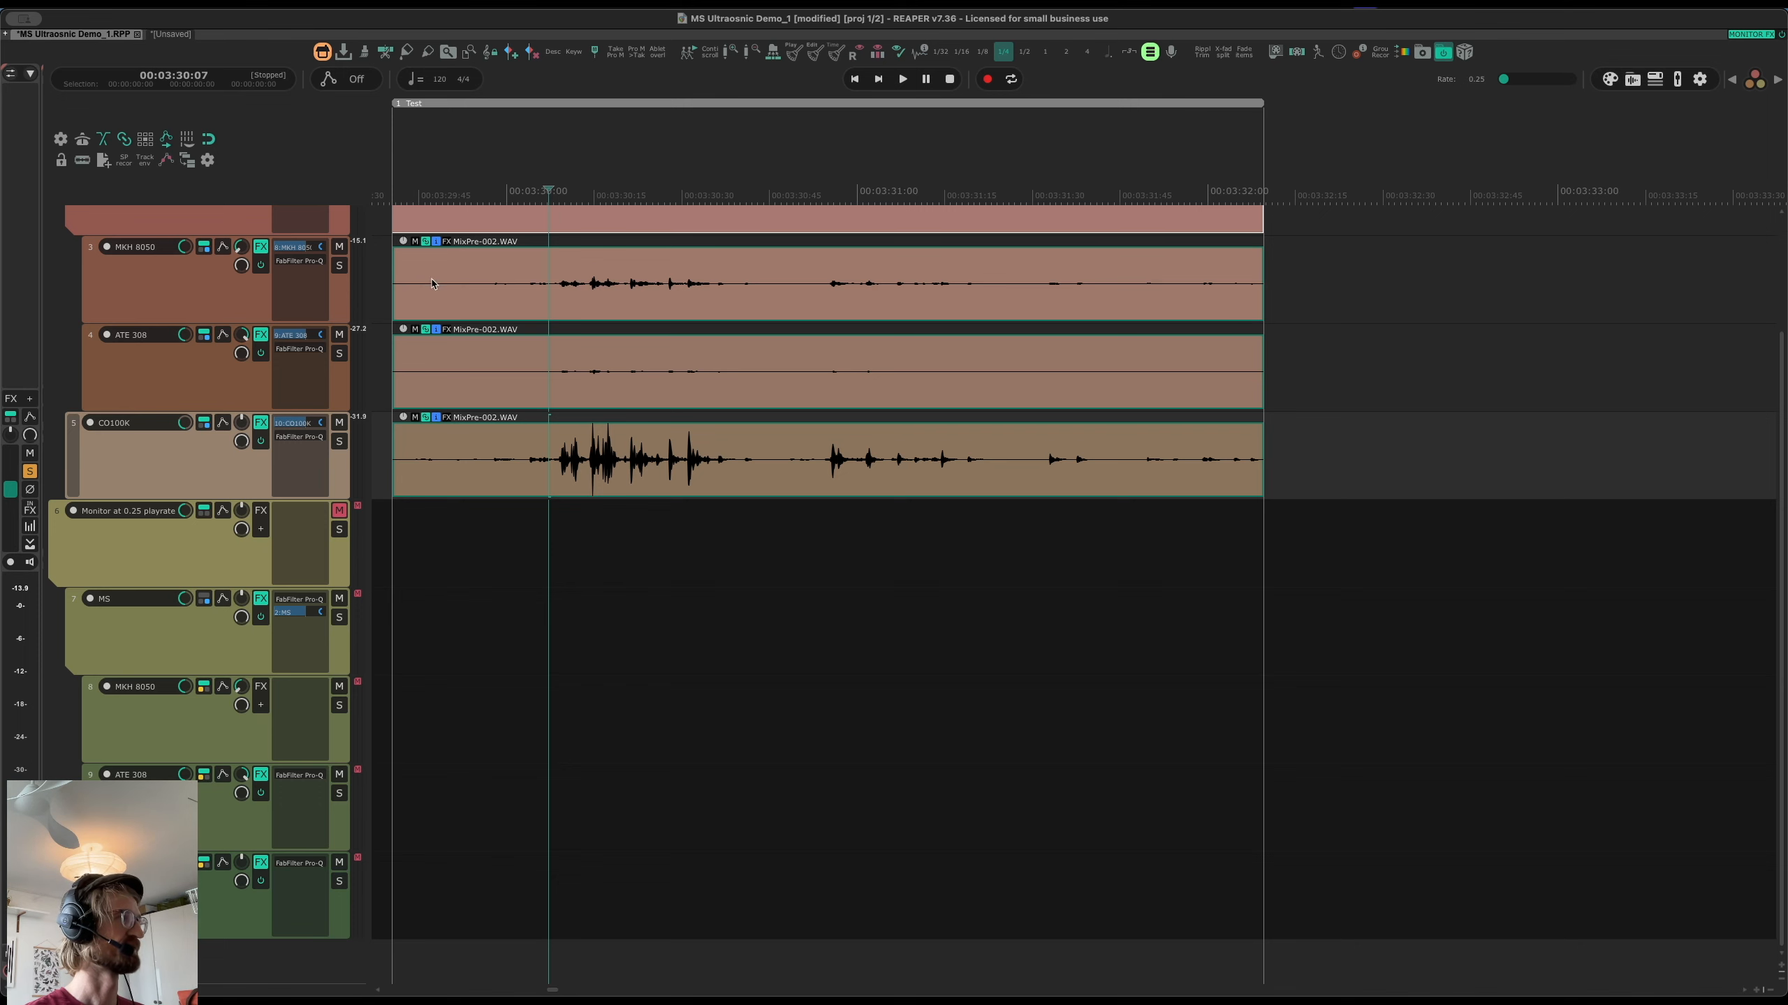
{"action": "left_click", "coordinate": [232, 288]}
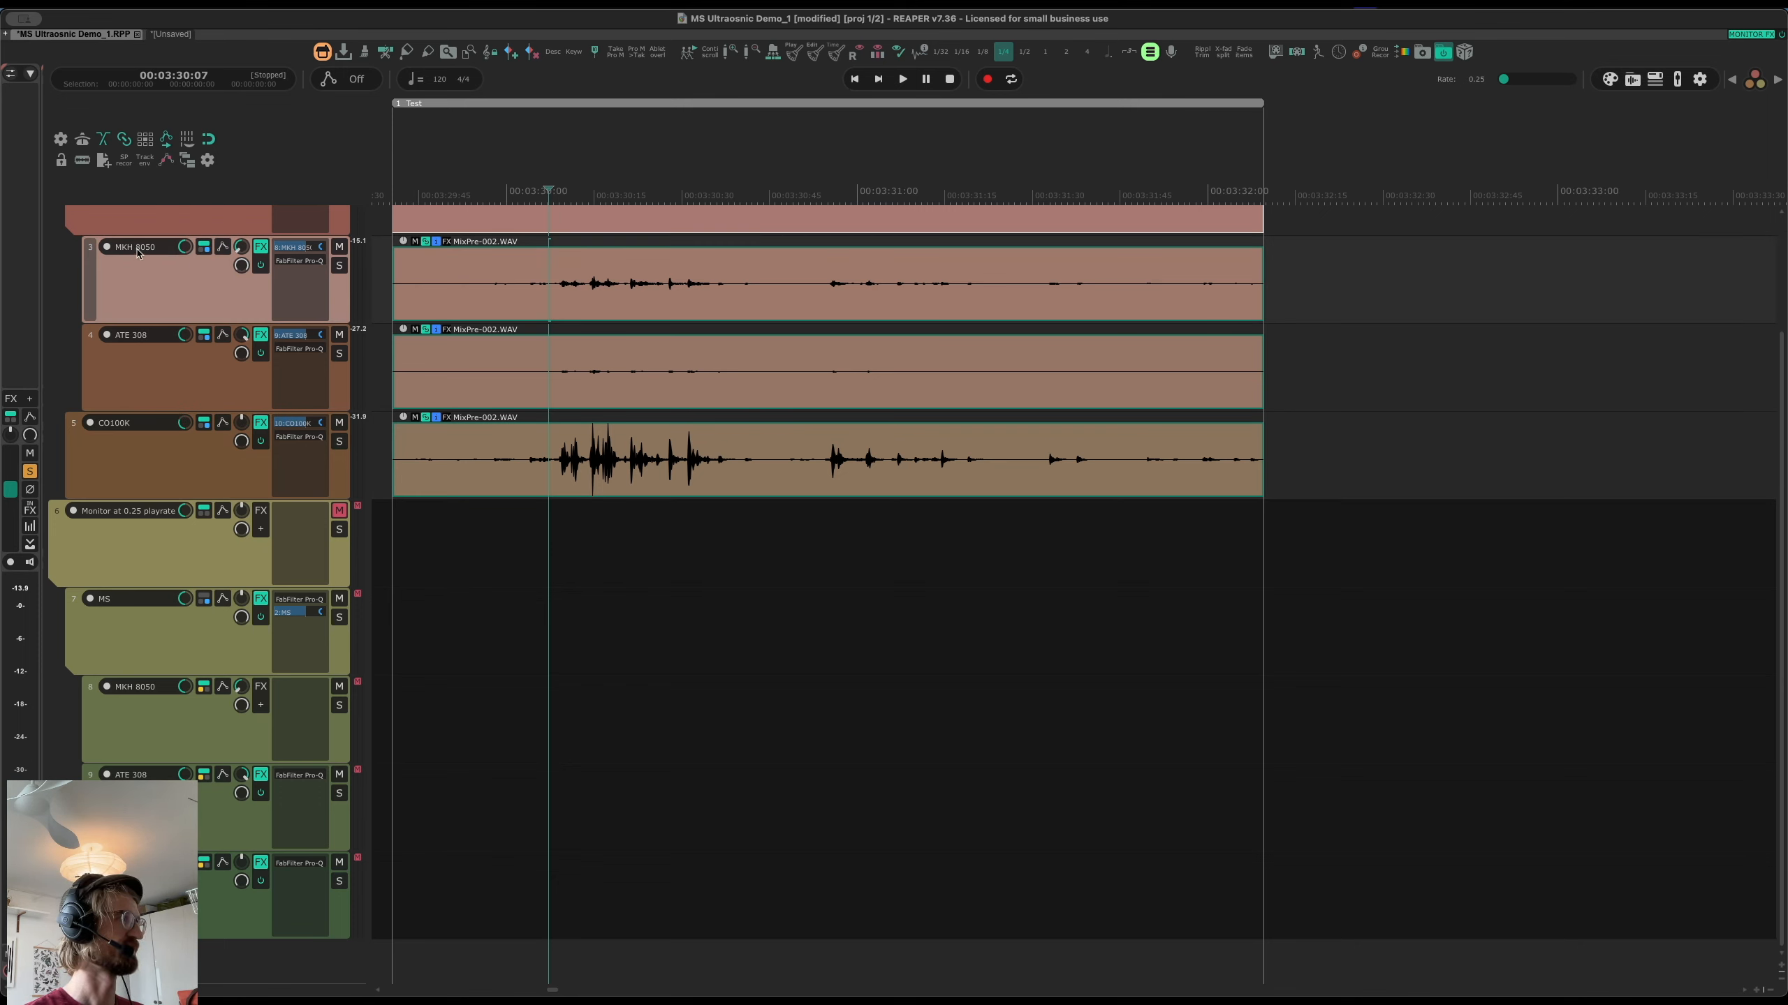
{"action": "left_click", "coordinate": [162, 717]}
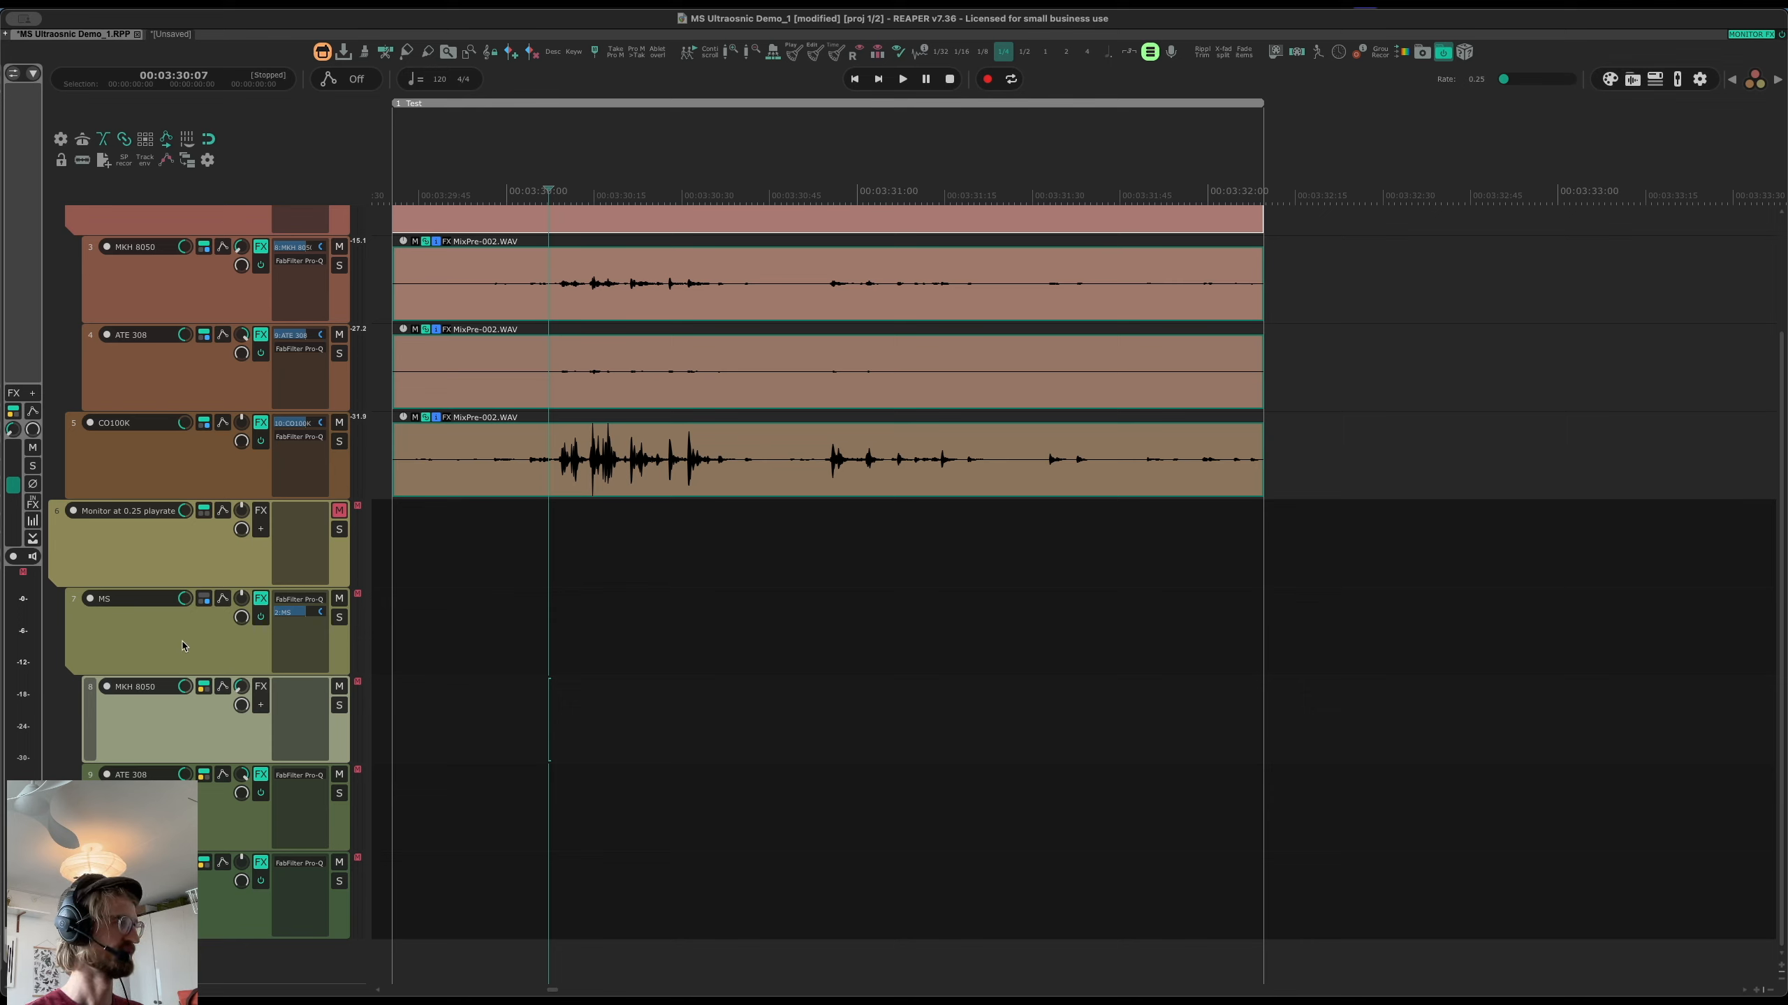
{"action": "left_click", "coordinate": [198, 636]}
{"action": "key", "text": "f"}
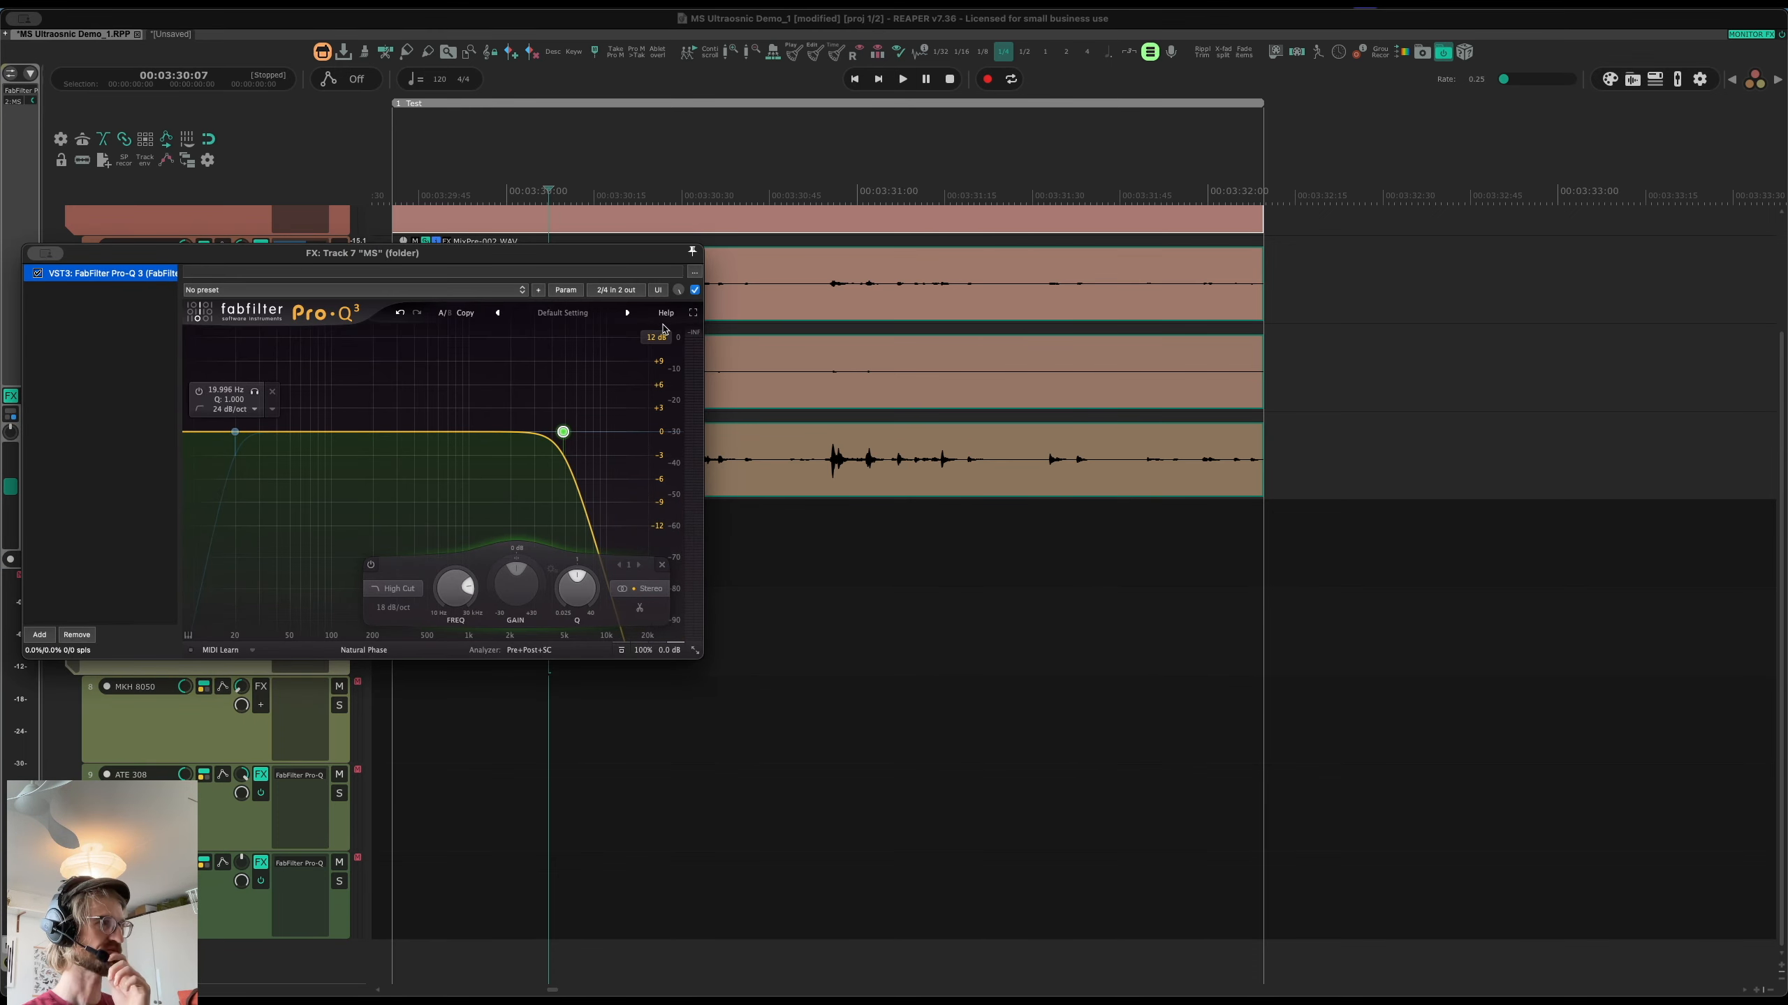
{"action": "left_click_drag", "start_coordinate": [272, 269], "coordinate": [666, 338]}
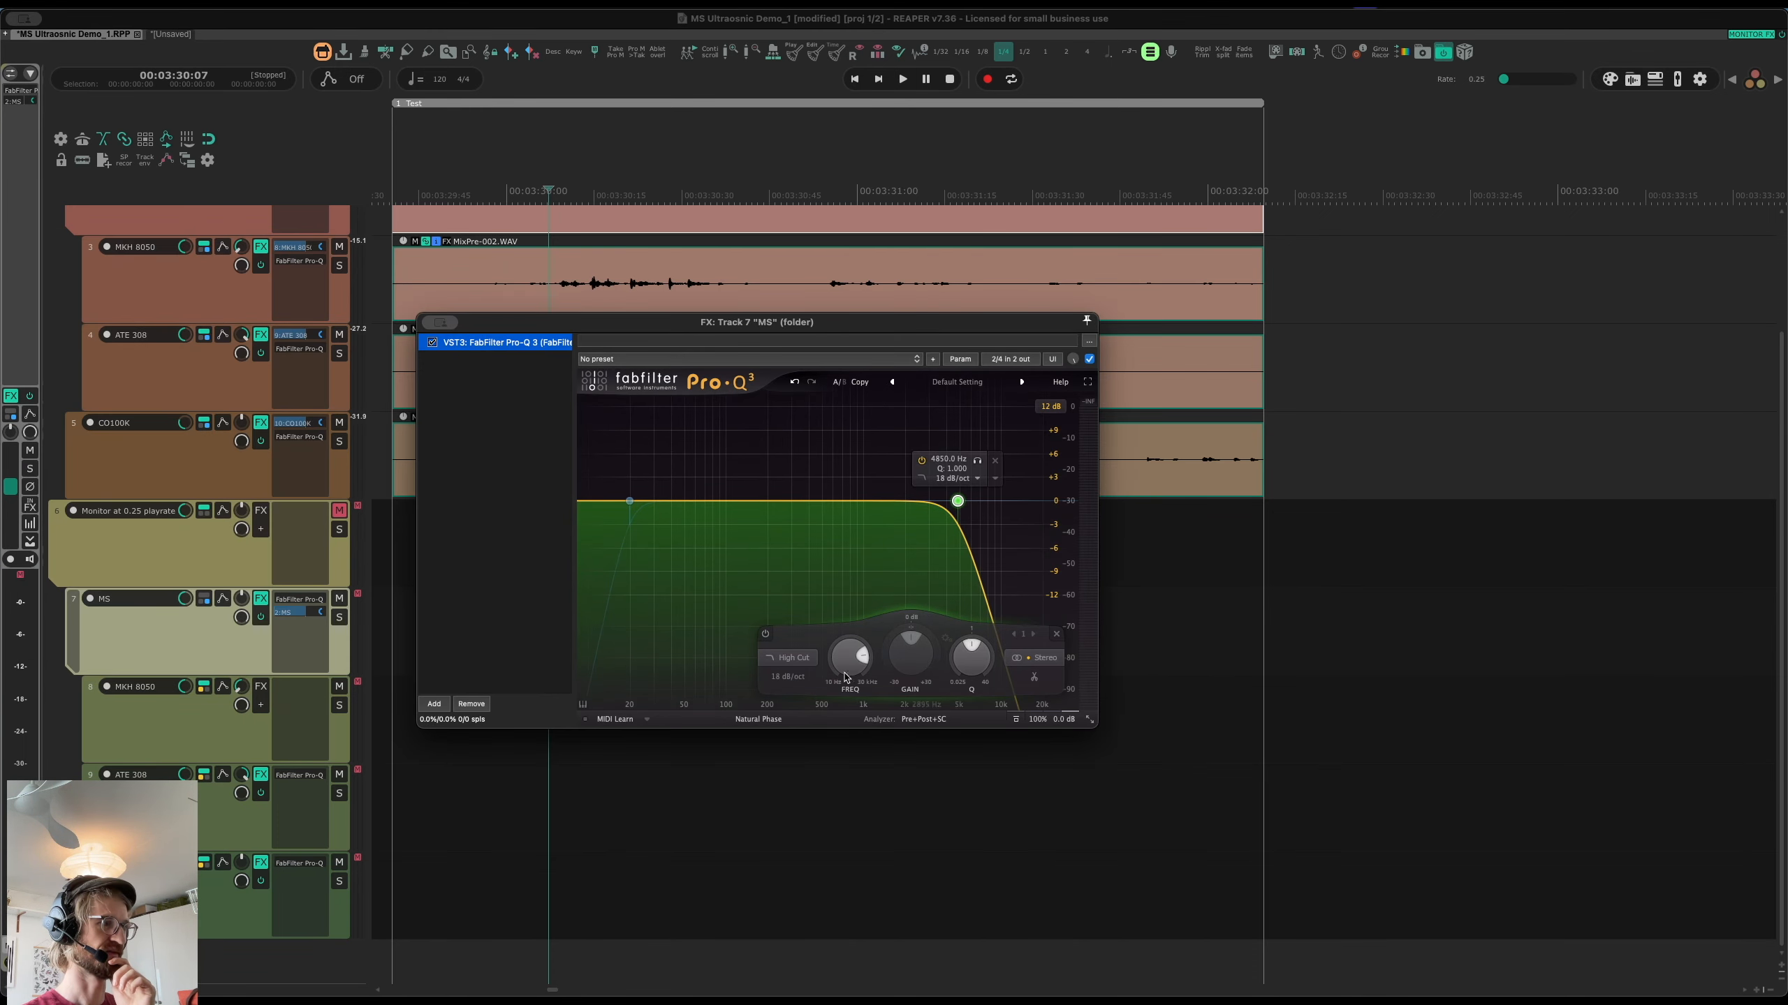
{"action": "mouse_move", "coordinate": [848, 667]}
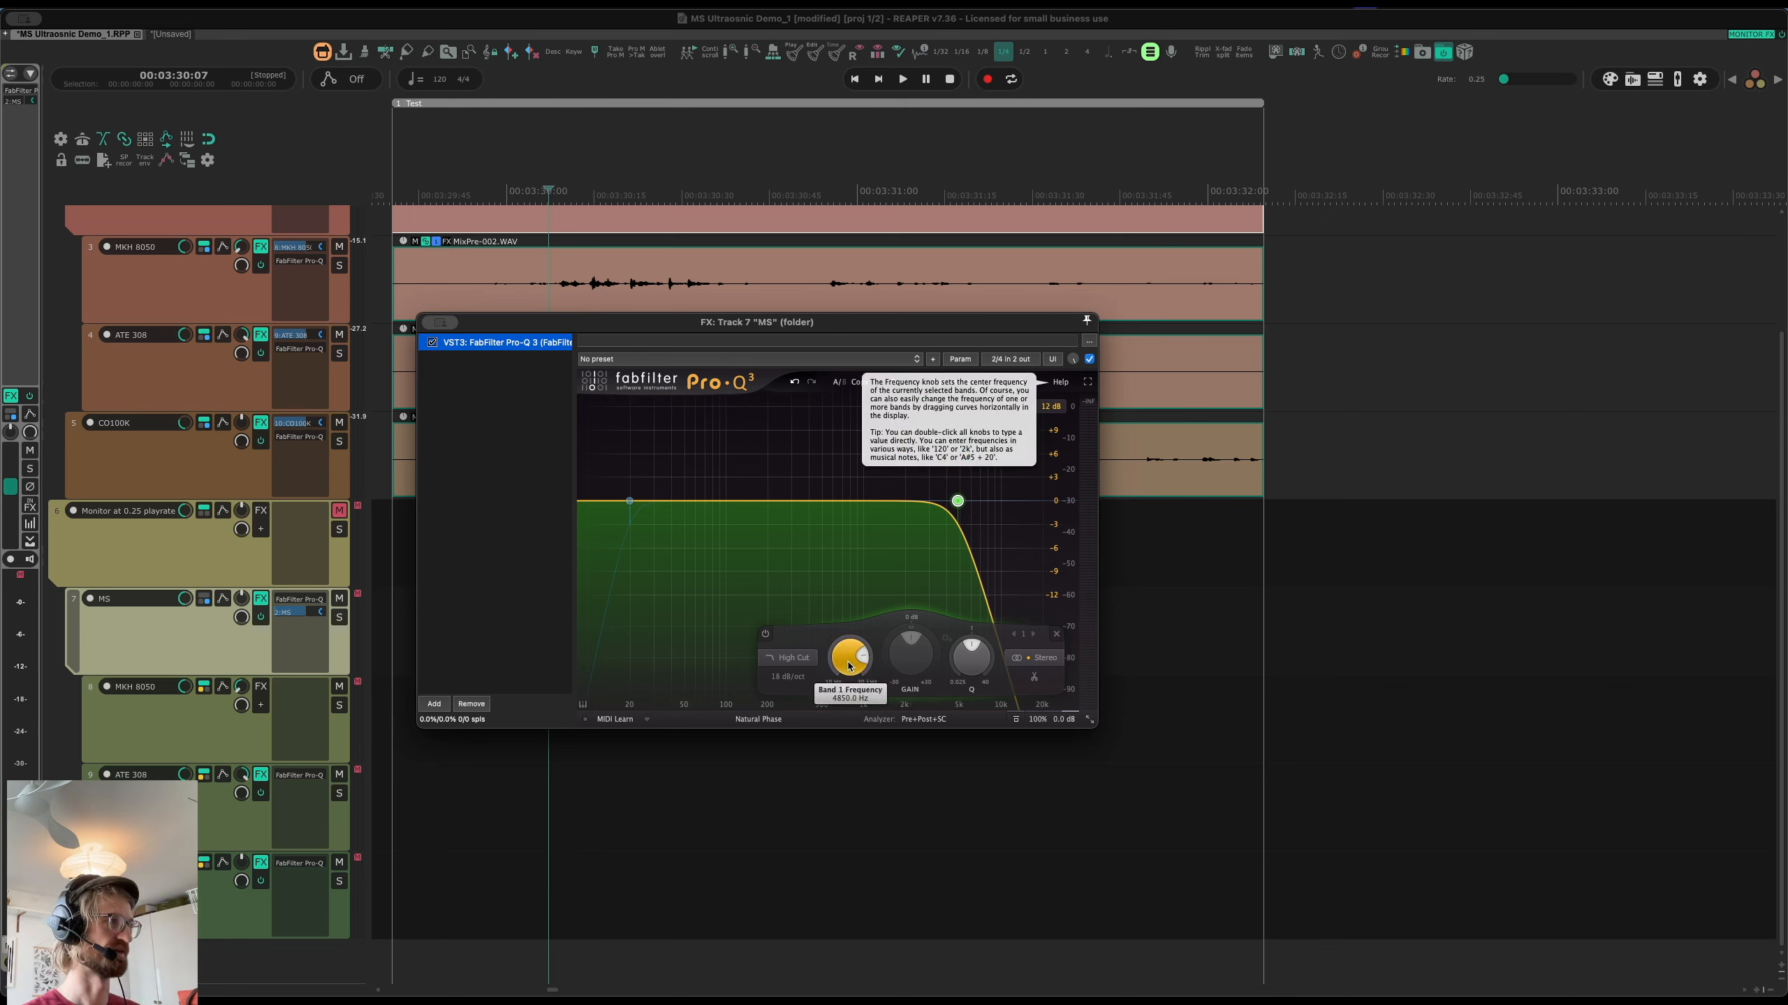
{"action": "left_click", "coordinate": [428, 323]}
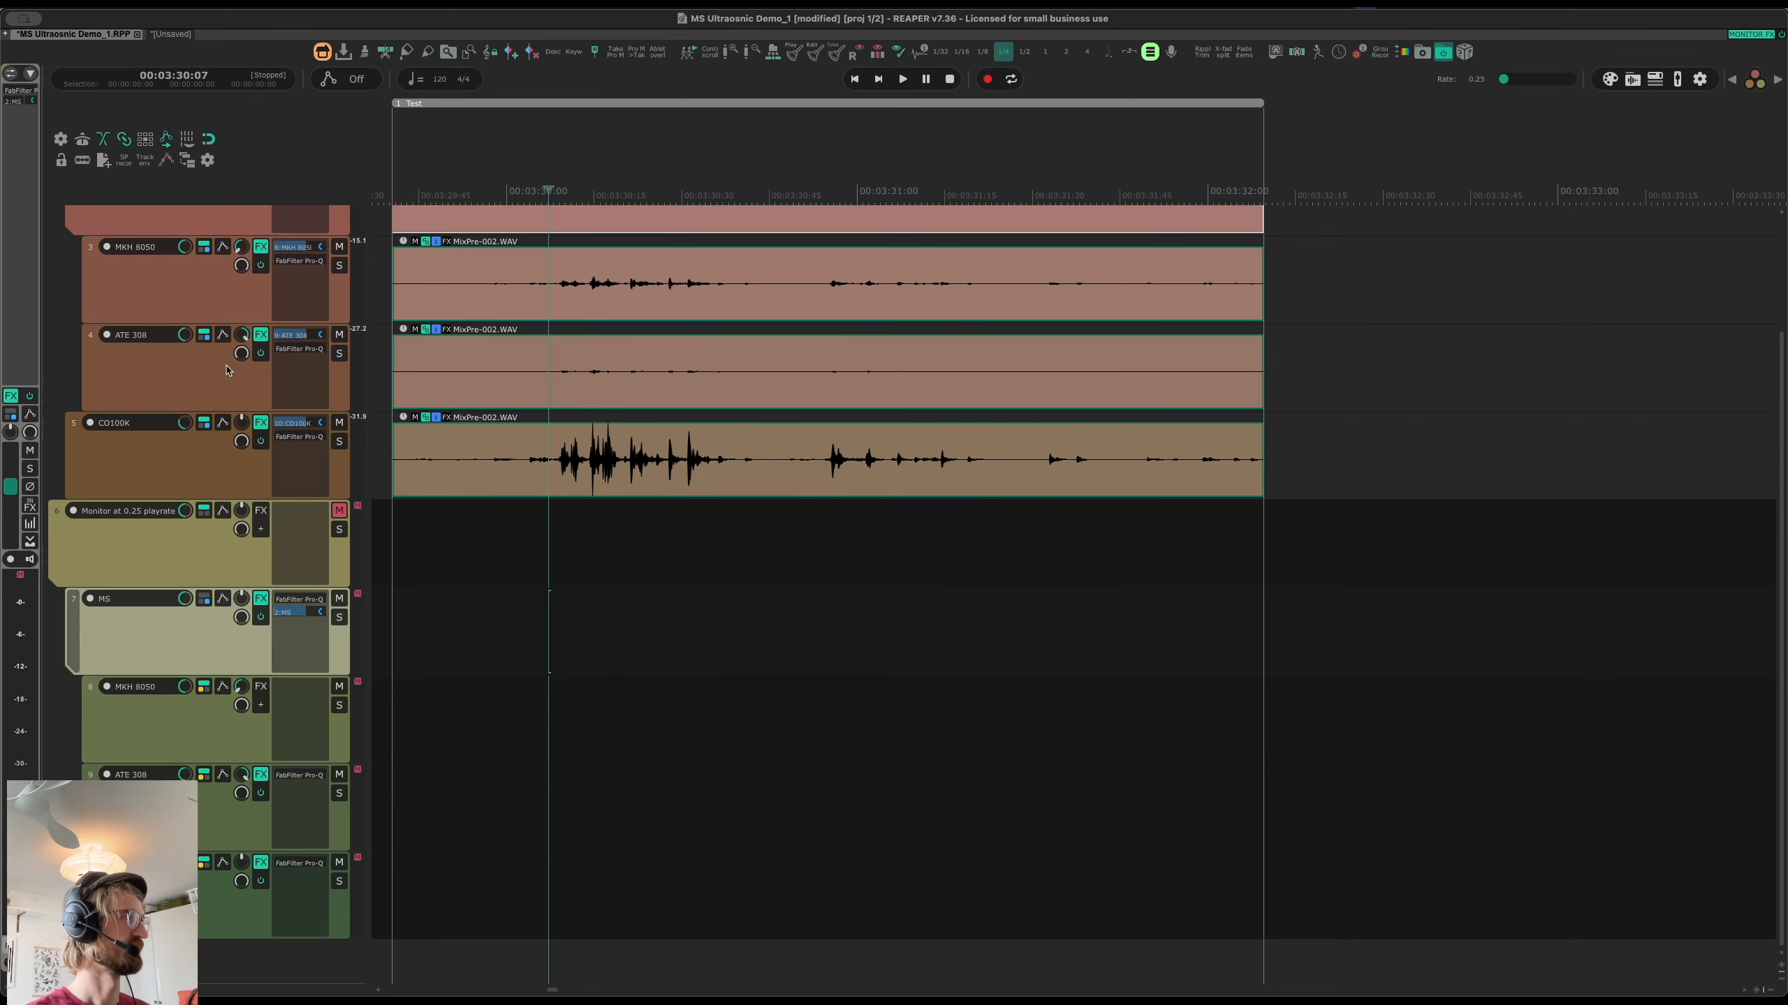
Inspect the high-cut frequency in Pro-Q 3 on the Mixdown's MS track and calculate 19400/4 for comparison with the monitor filter
{"action": "left_click", "coordinate": [192, 224]}
{"action": "key", "text": "f"}
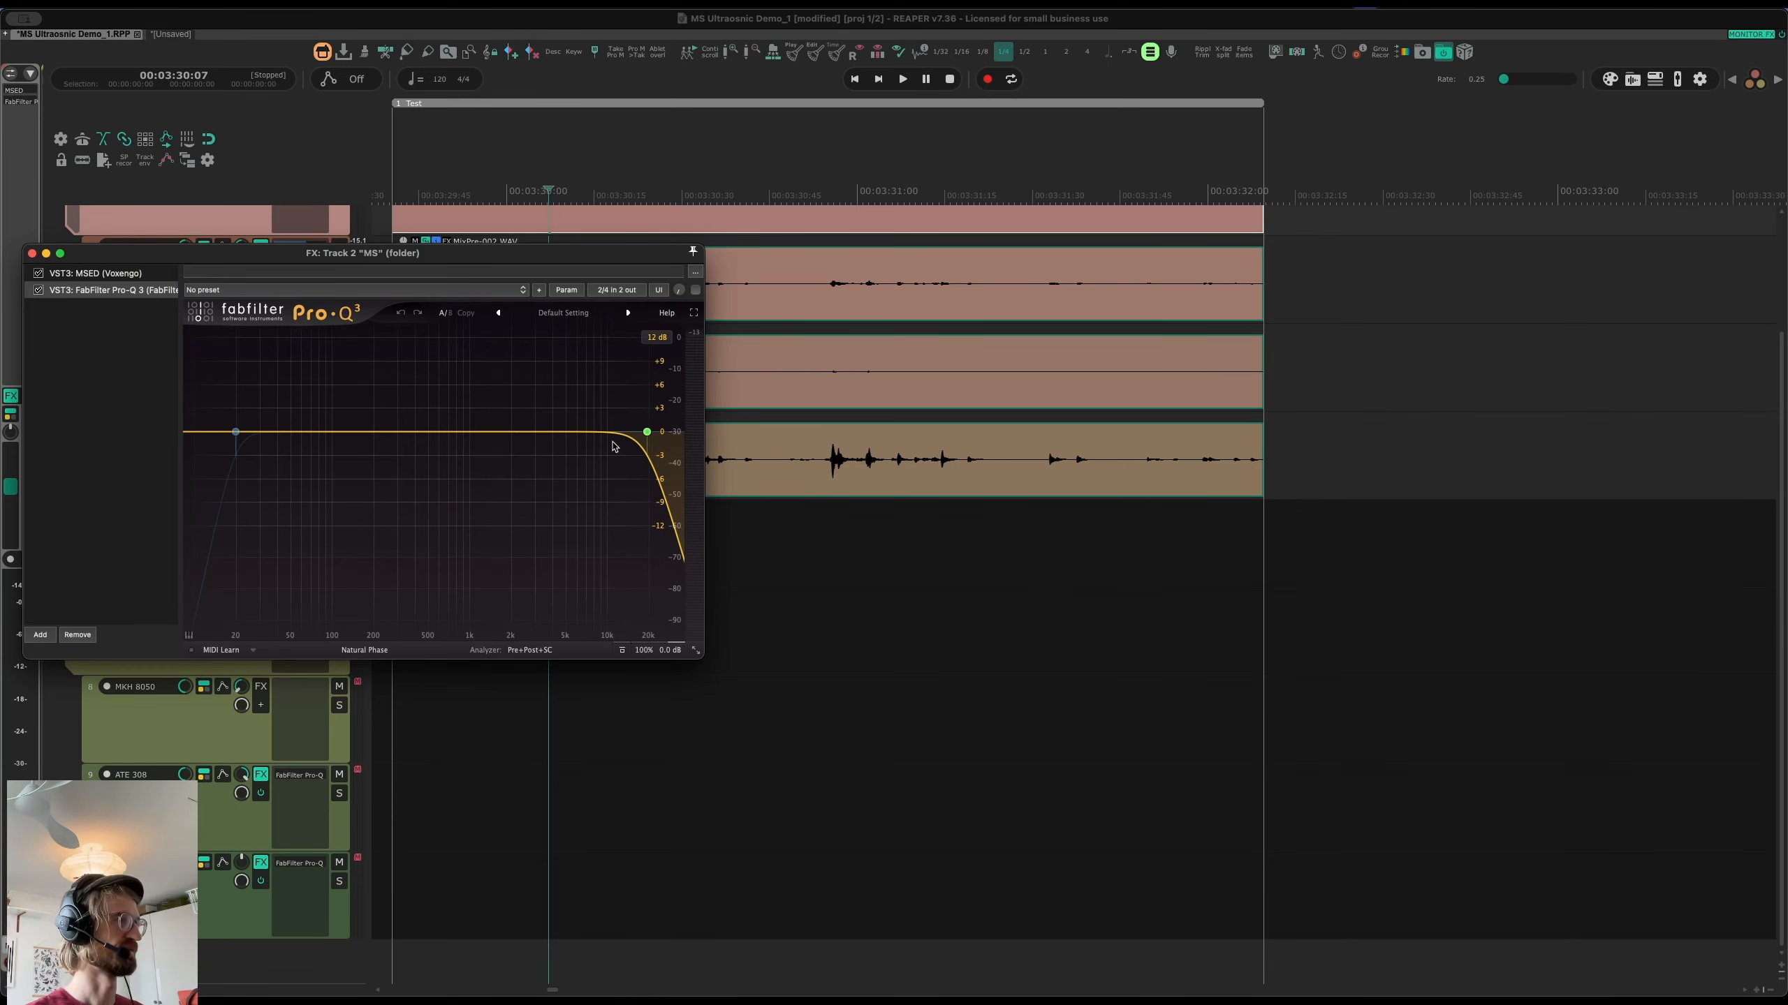
{"action": "mouse_move", "coordinate": [648, 434]}
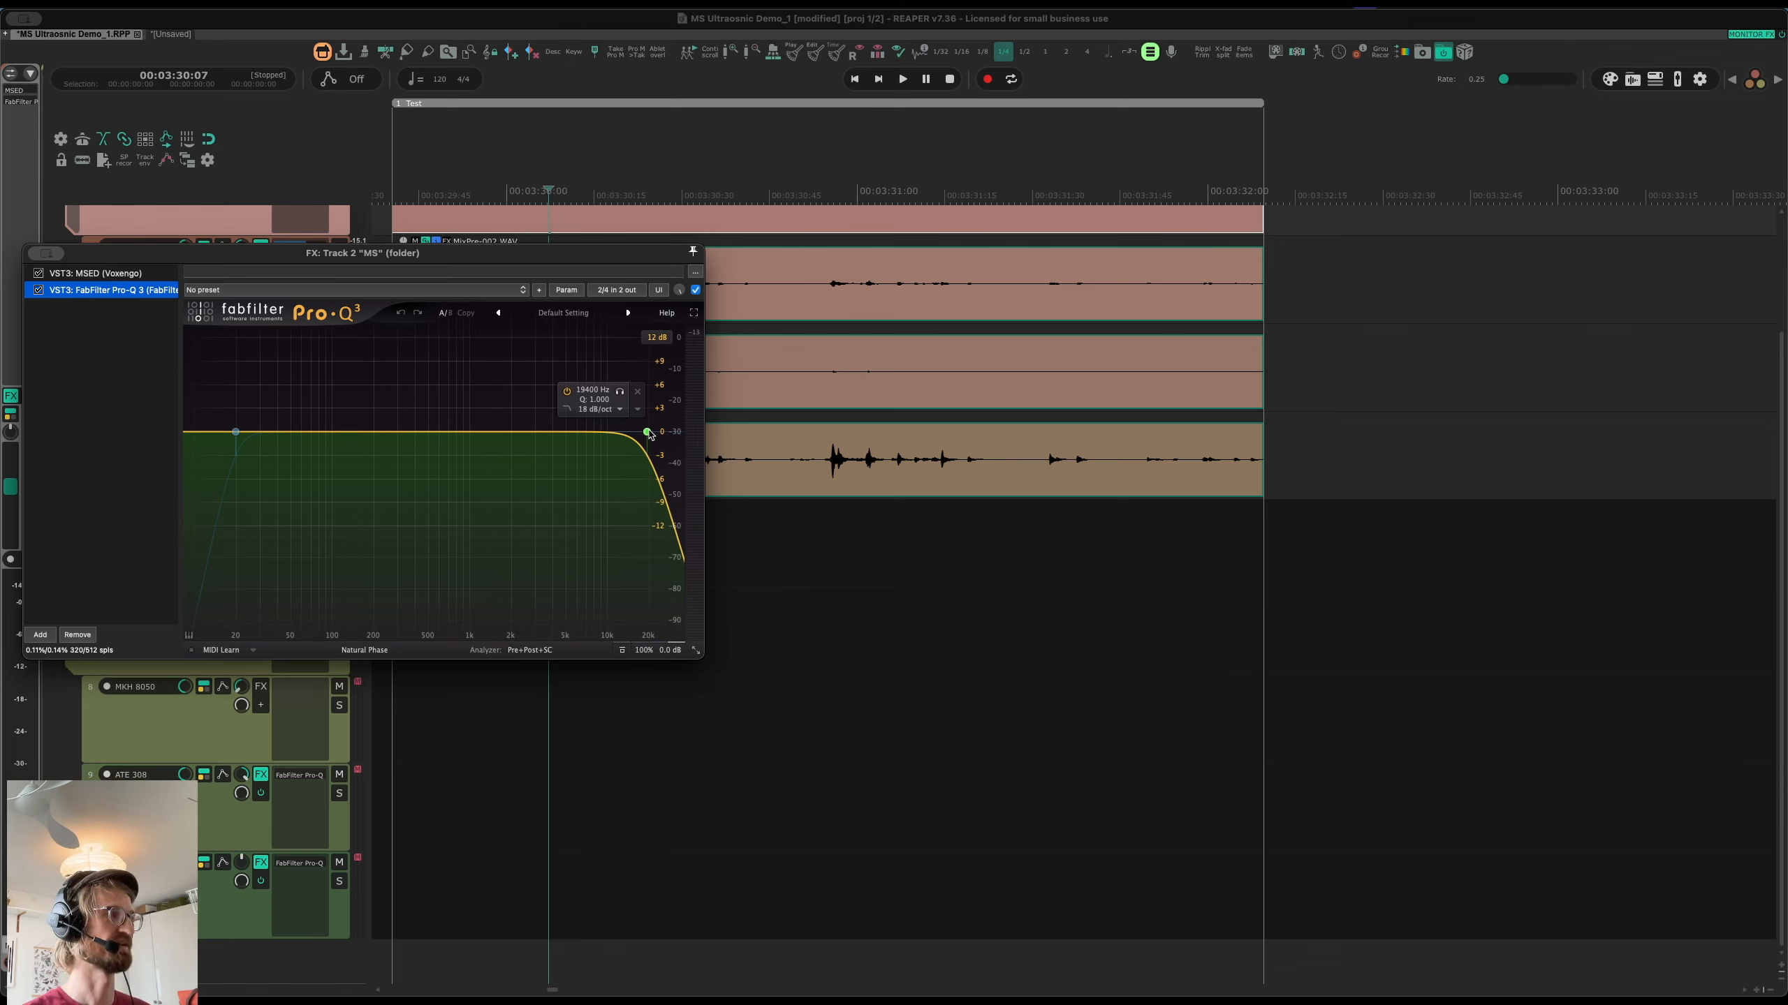
{"action": "key", "text": "alt+space"}
{"action": "type", "text": "19"}
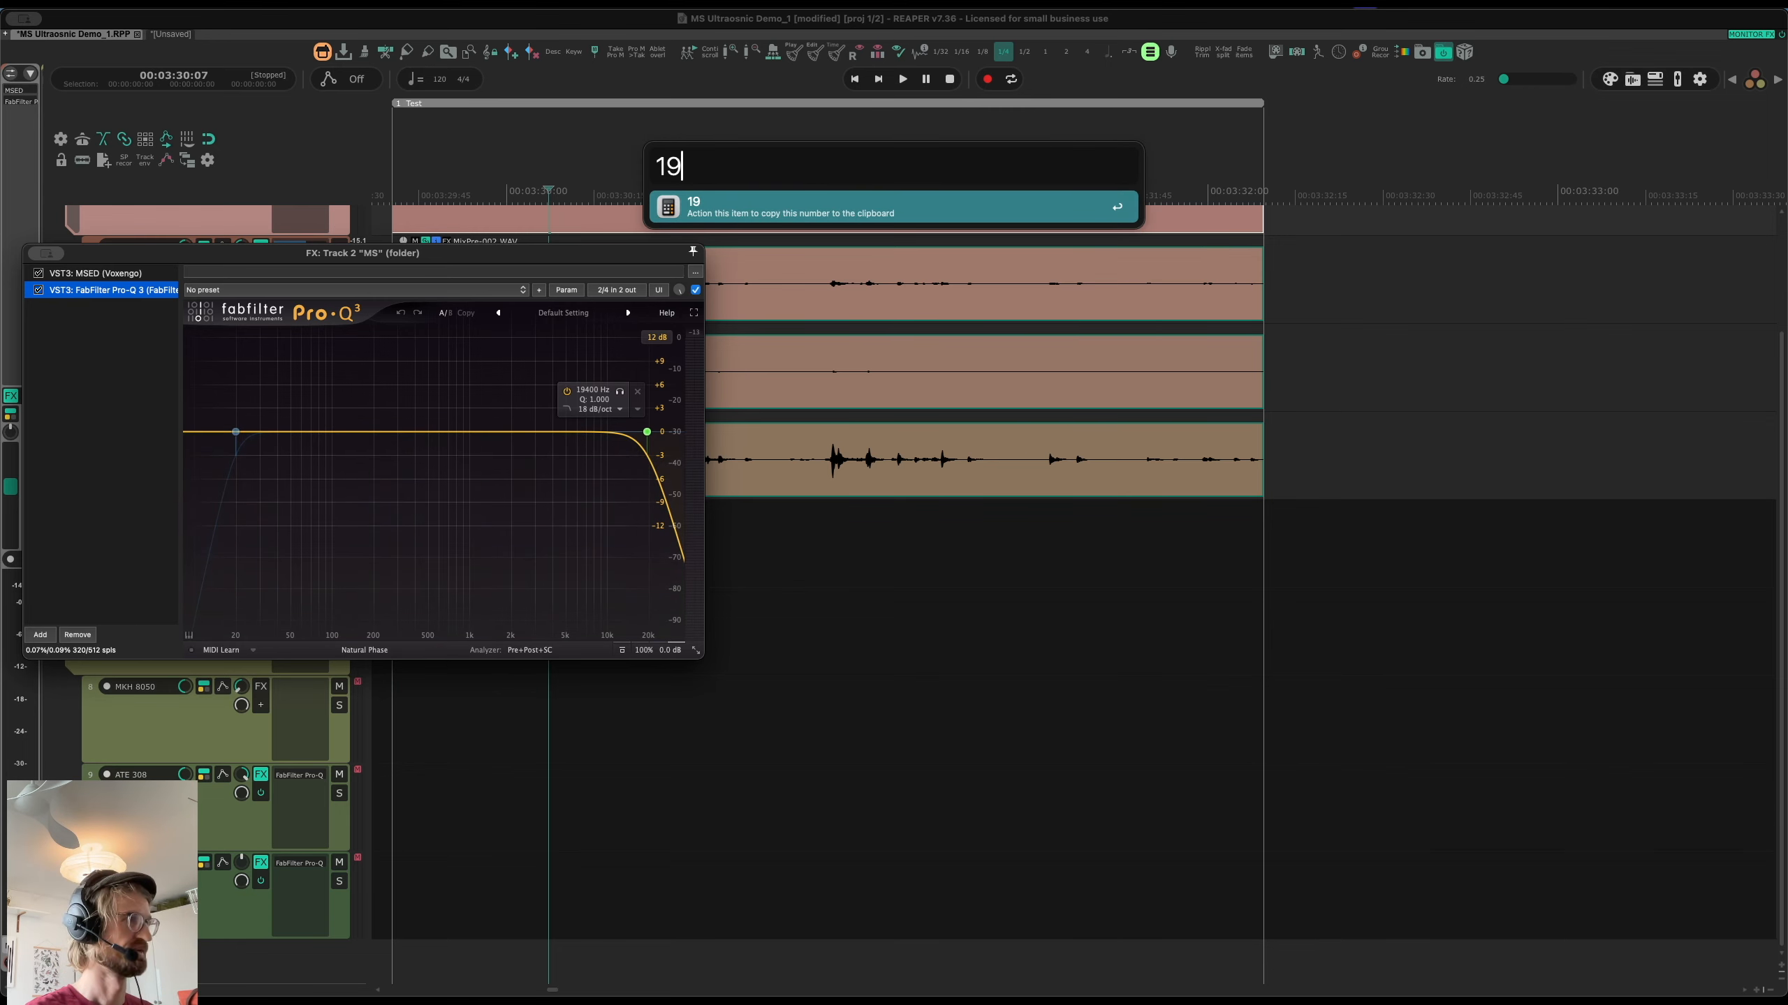
{"action": "type", "text": "400/4"}
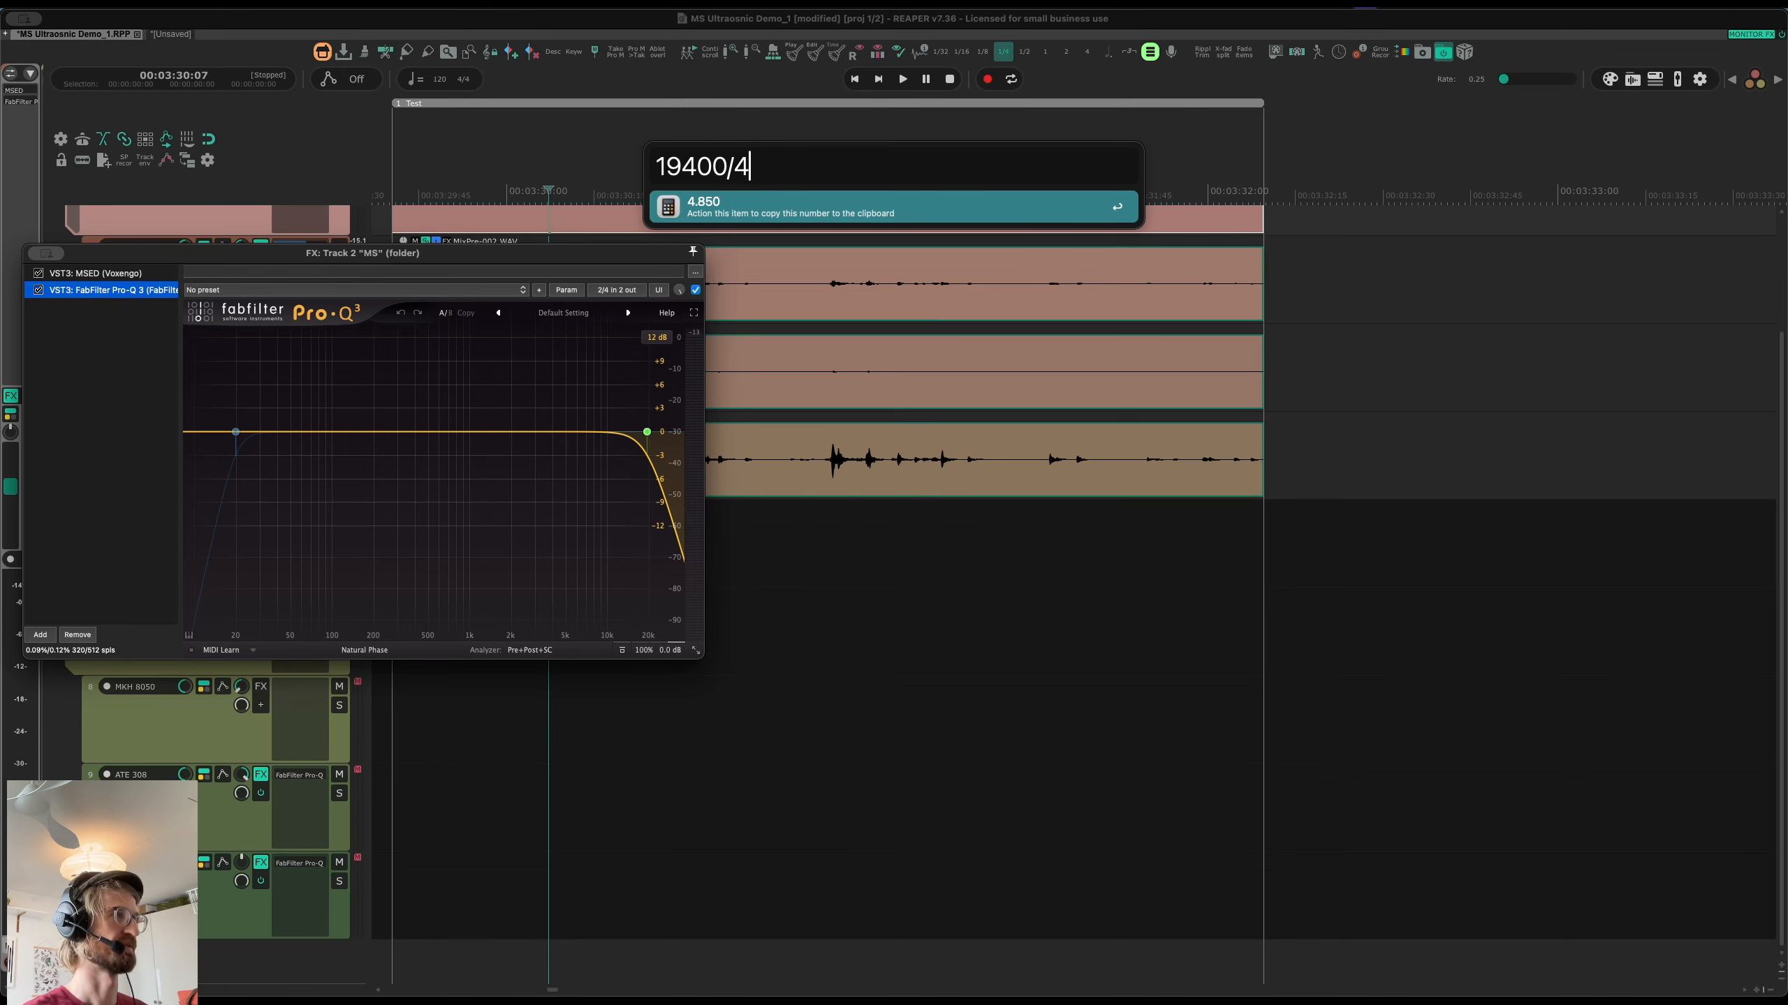
{"action": "key", "text": "Escape"}
{"action": "key", "text": "Escape"}
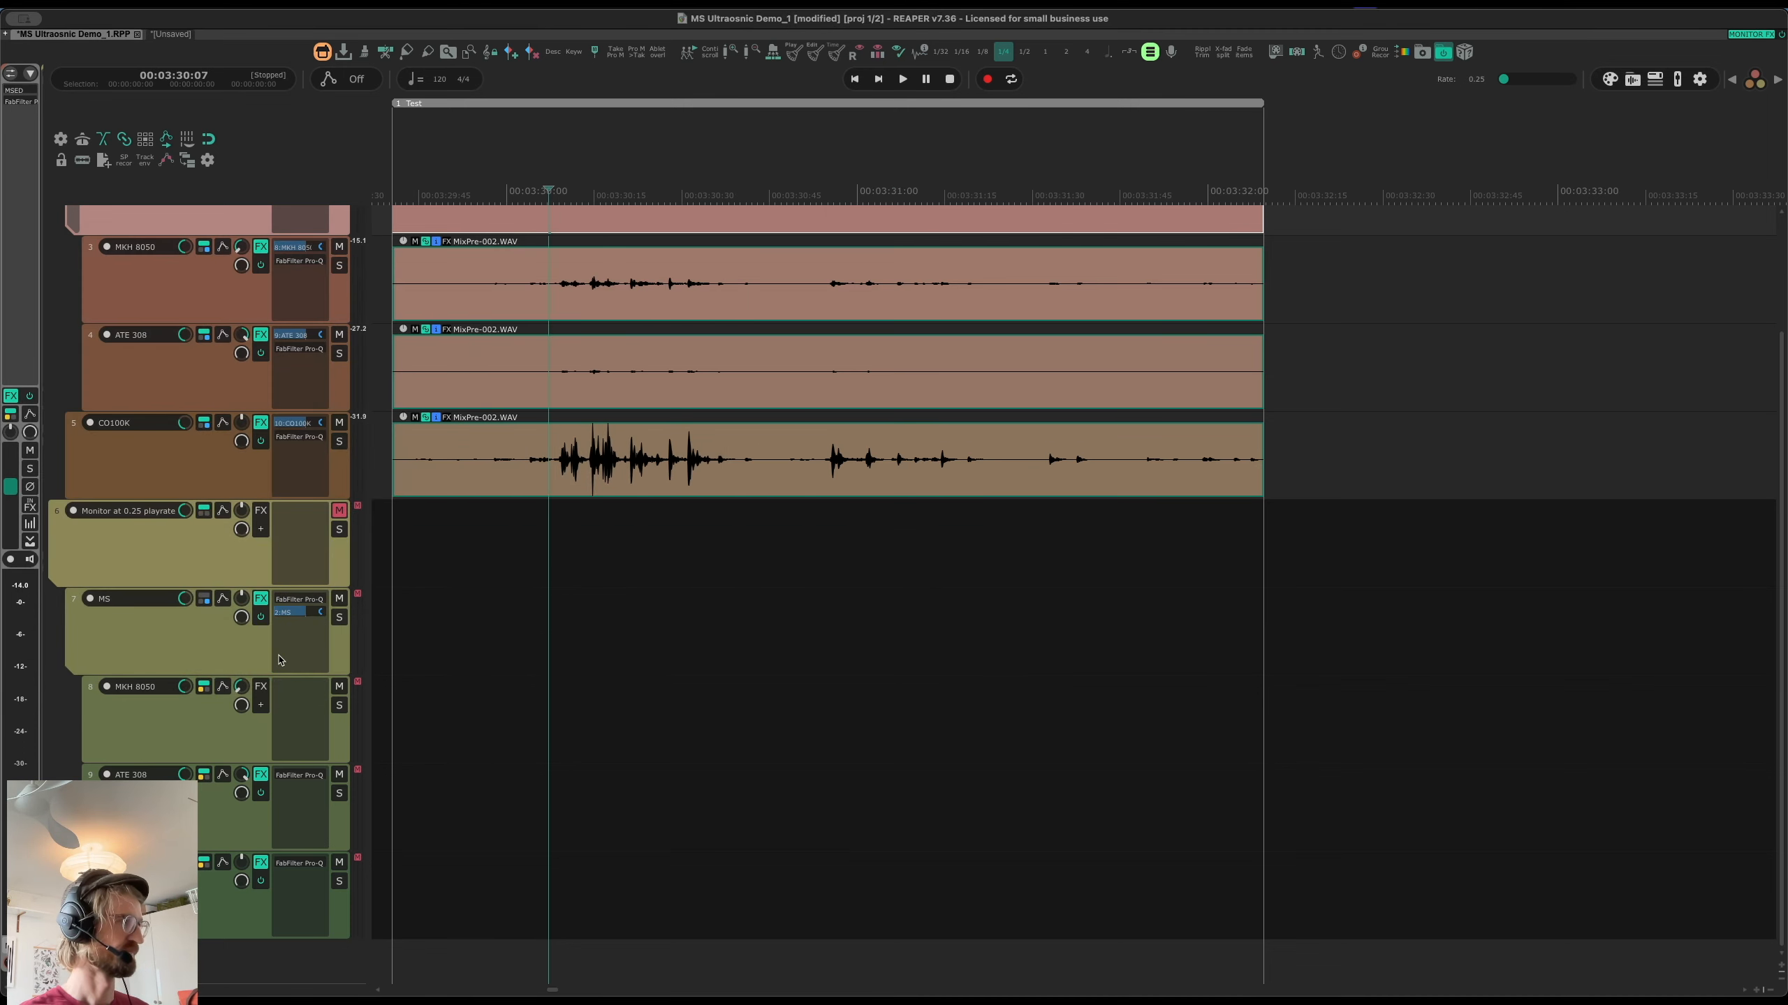
Inspect the low-cut filter in Pro-Q 3 on the CO100K track and compare the track layout with the monitor folder
{"action": "left_click", "coordinate": [181, 454]}
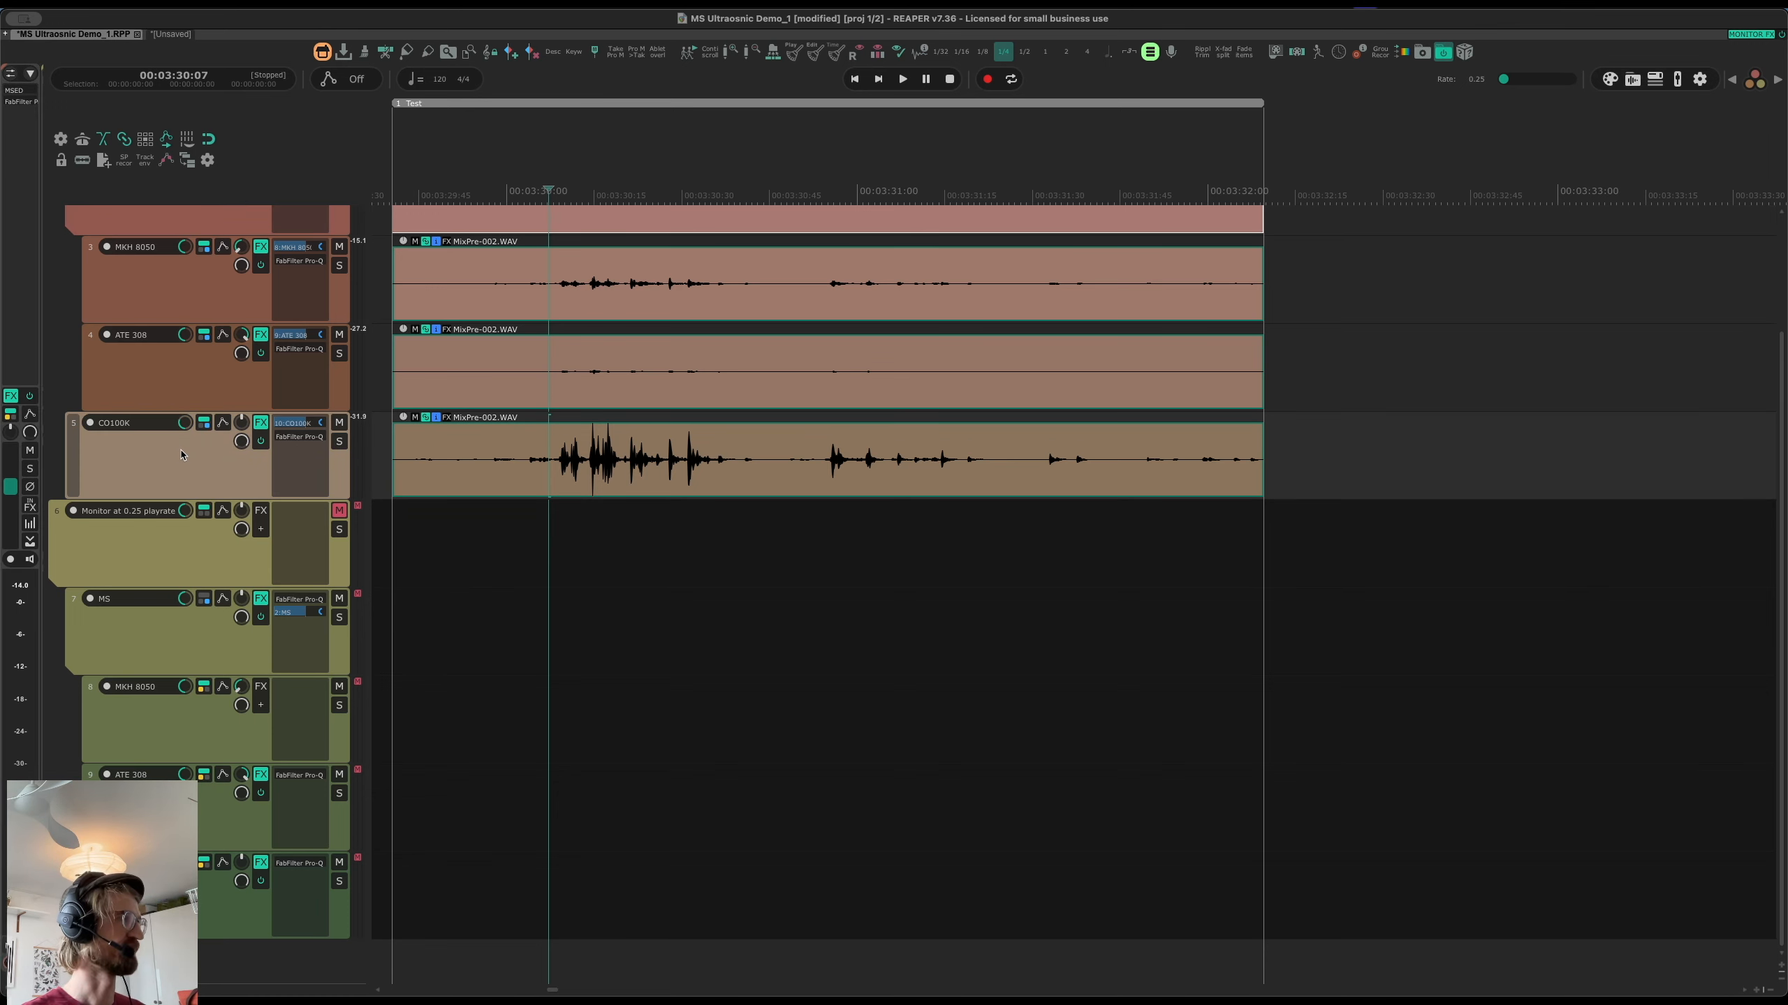
{"action": "key", "text": "f"}
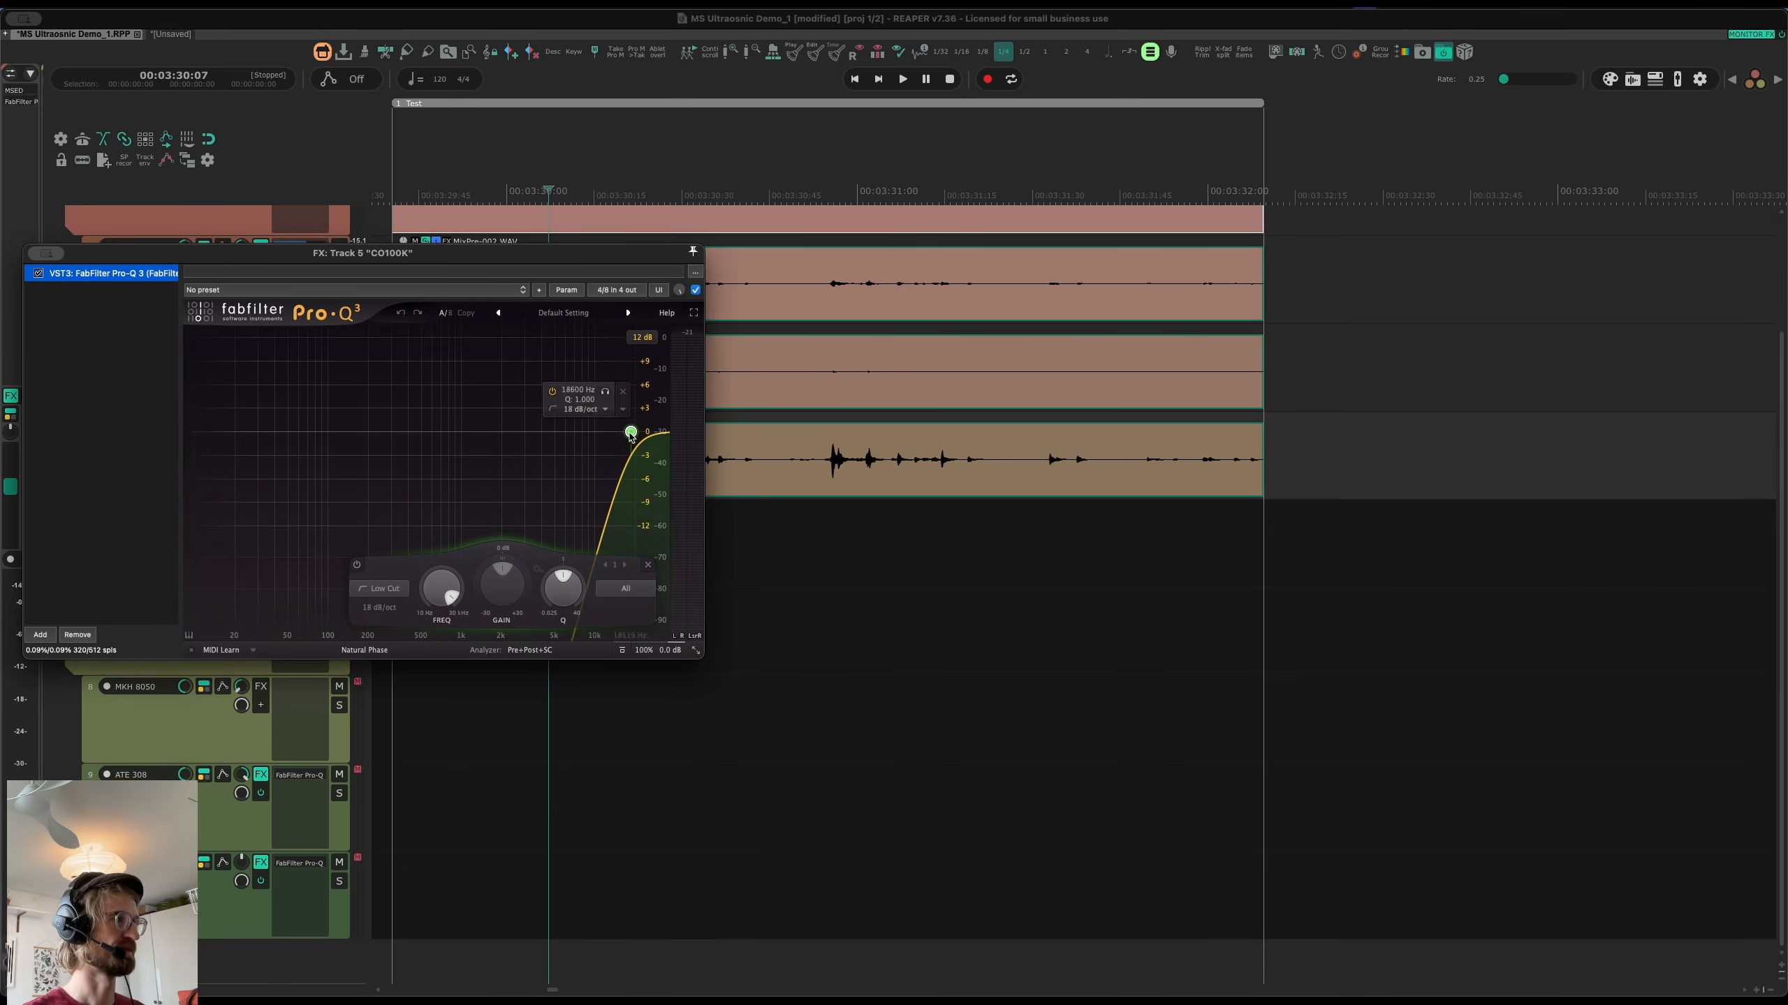
{"action": "key", "text": "Escape"}
{"action": "left_click", "coordinate": [185, 570]}
{"action": "left_click", "coordinate": [185, 660]}
{"action": "scroll", "coordinate": [763, 546], "scroll_direction": "up", "scroll_amount": 4}
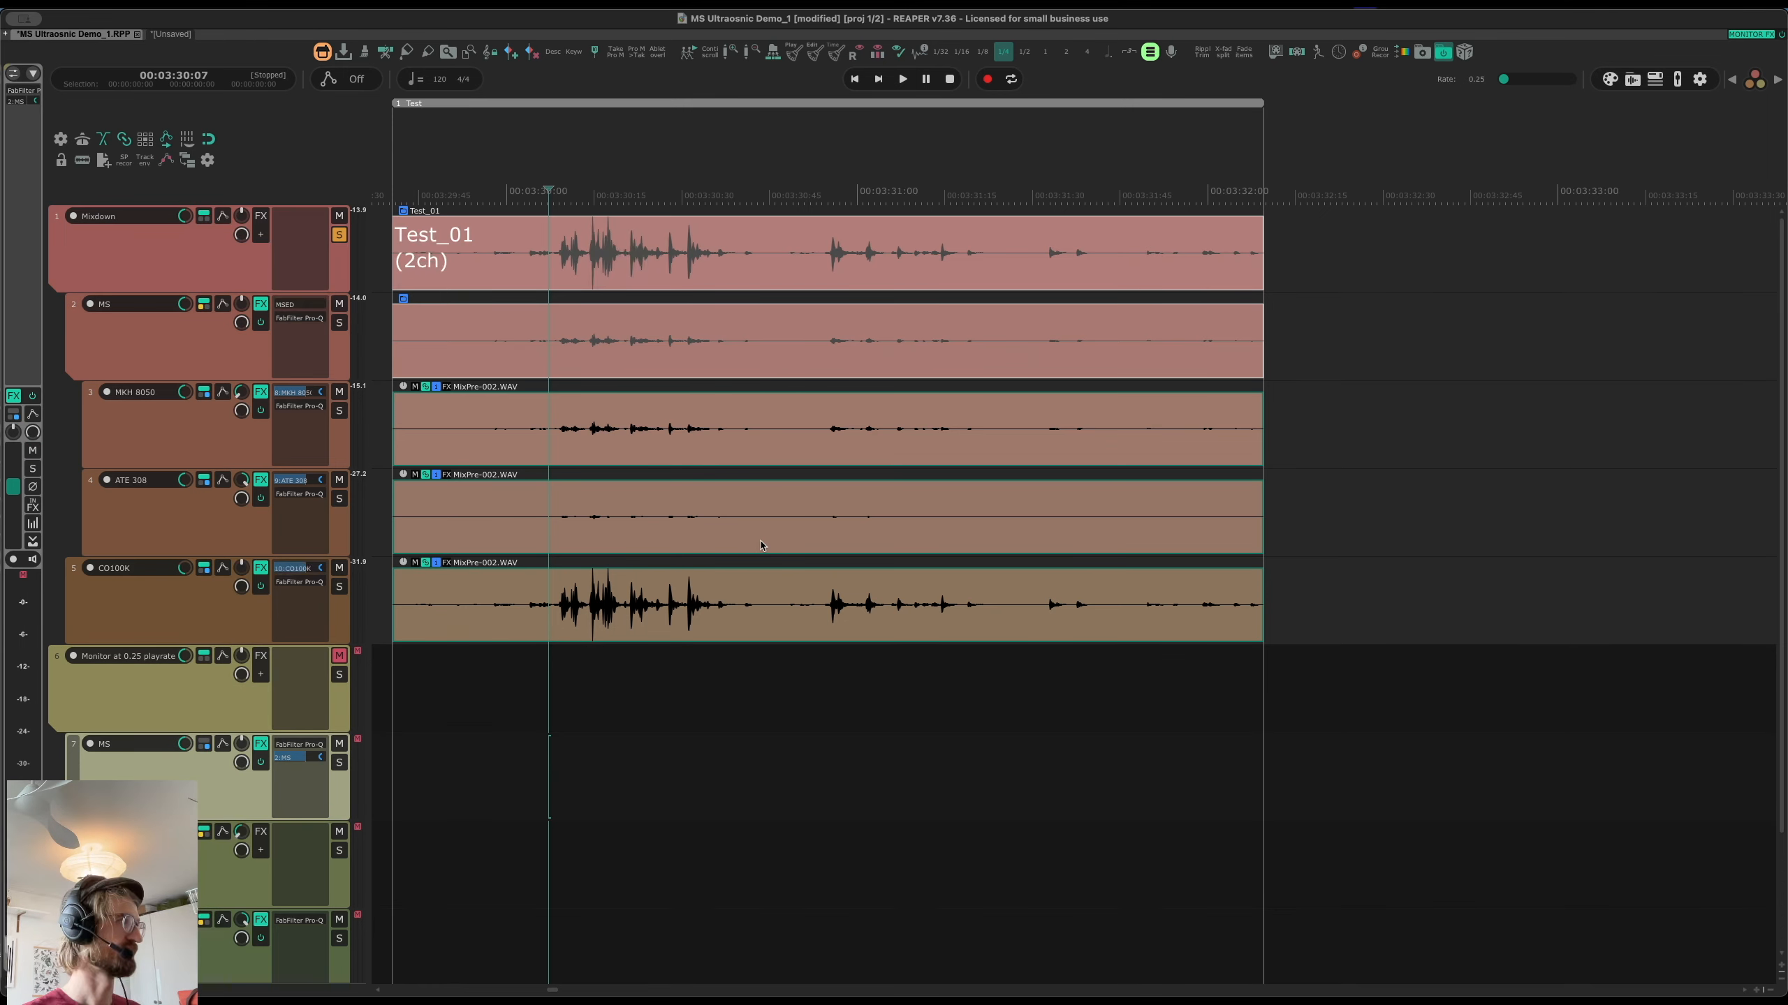
Collapse the Monitor at 0.25 playrate folder and select the Mixdown track
{"action": "scroll", "coordinate": [253, 271], "scroll_direction": "down", "scroll_amount": 2}
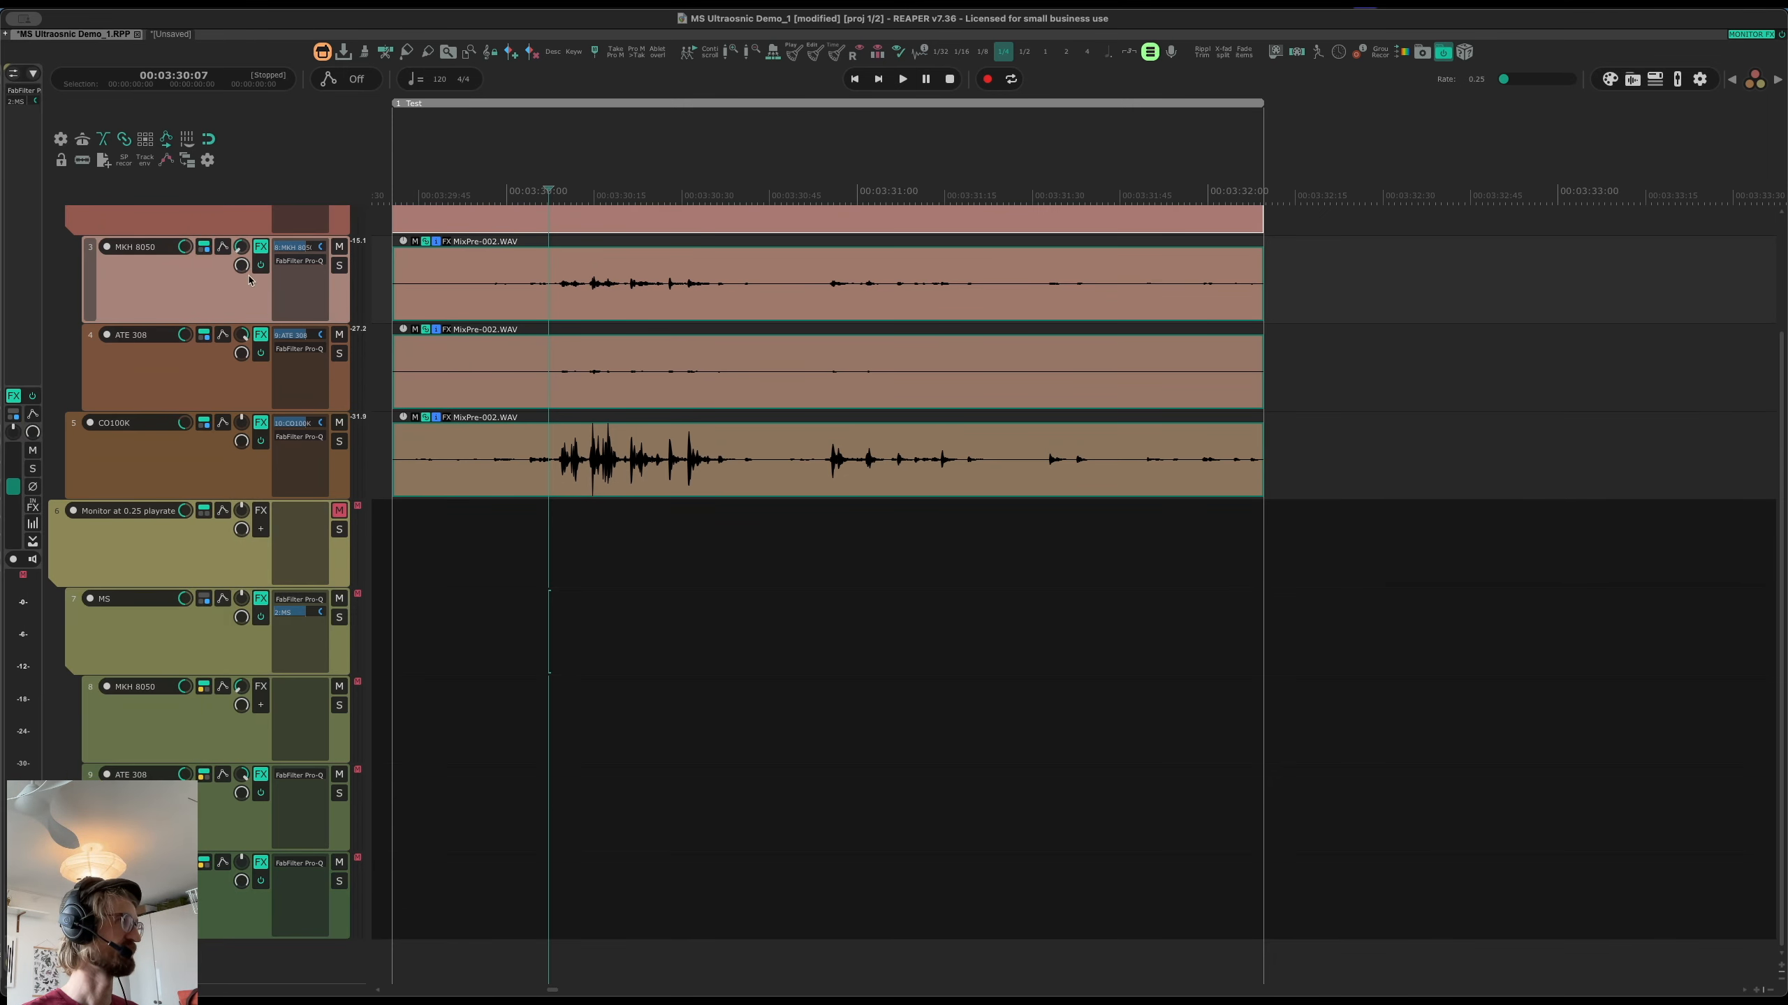
{"action": "double_click", "coordinate": [208, 559]}
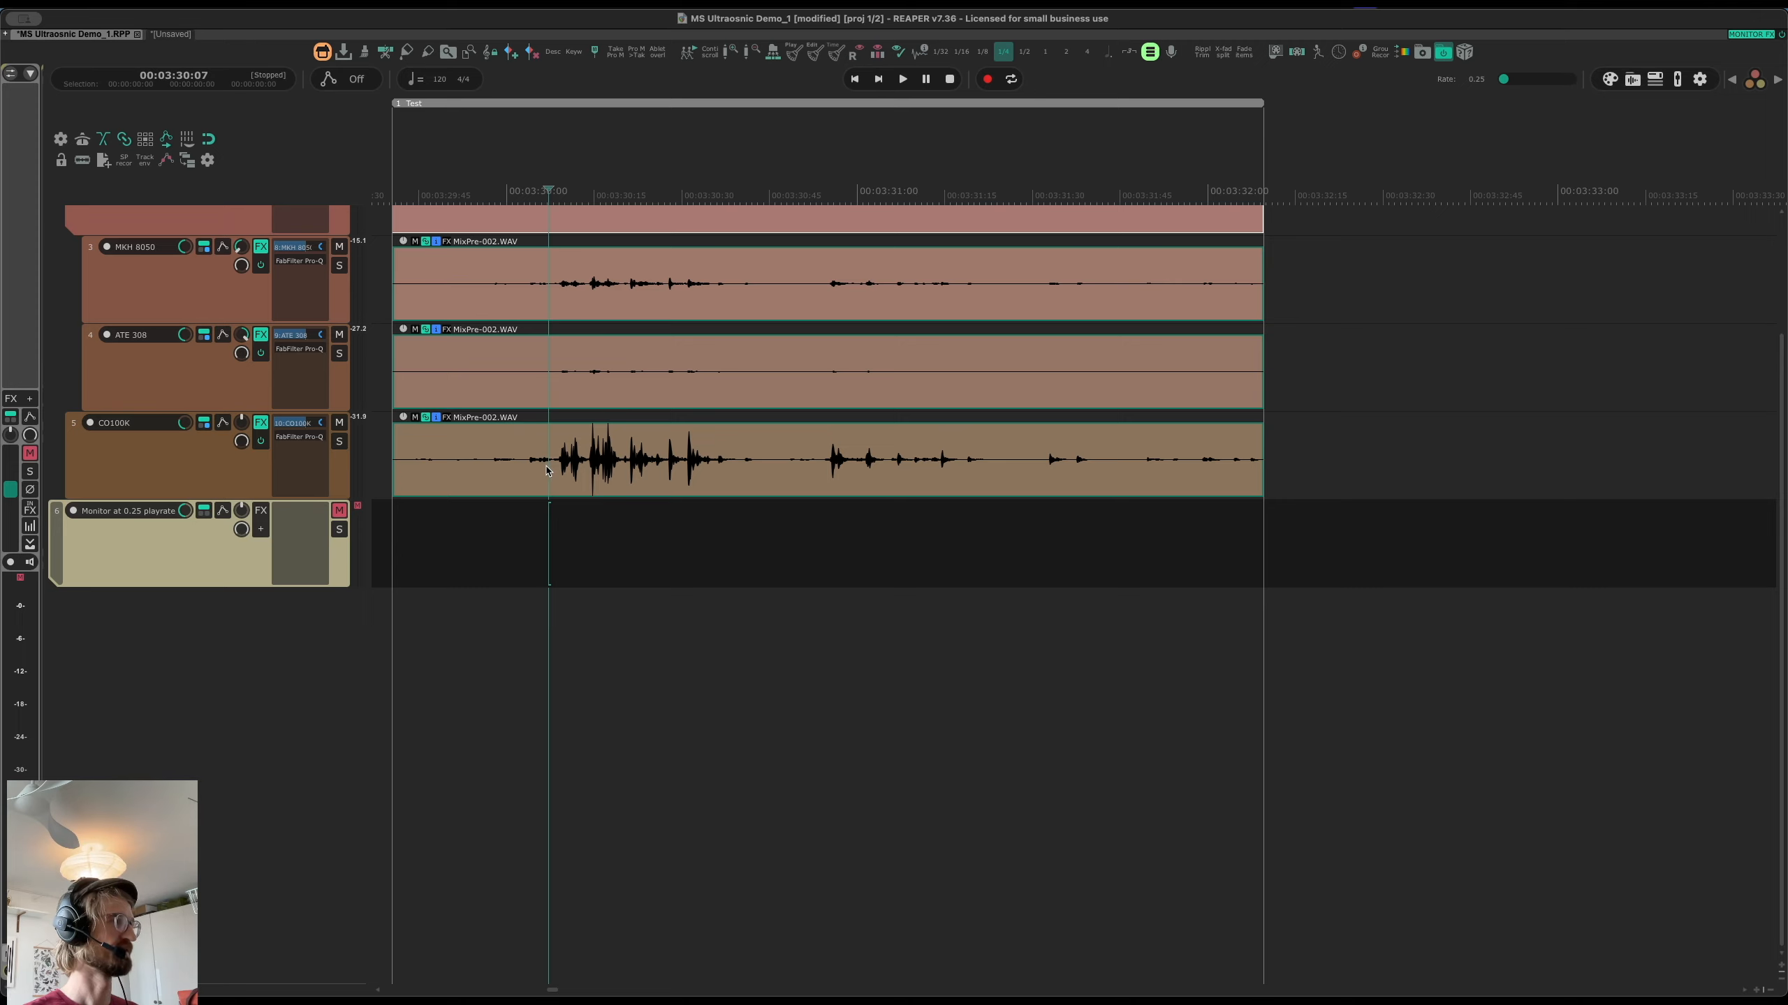
{"action": "scroll", "coordinate": [546, 454], "scroll_direction": "up", "scroll_amount": 2}
{"action": "left_click", "coordinate": [144, 258]}
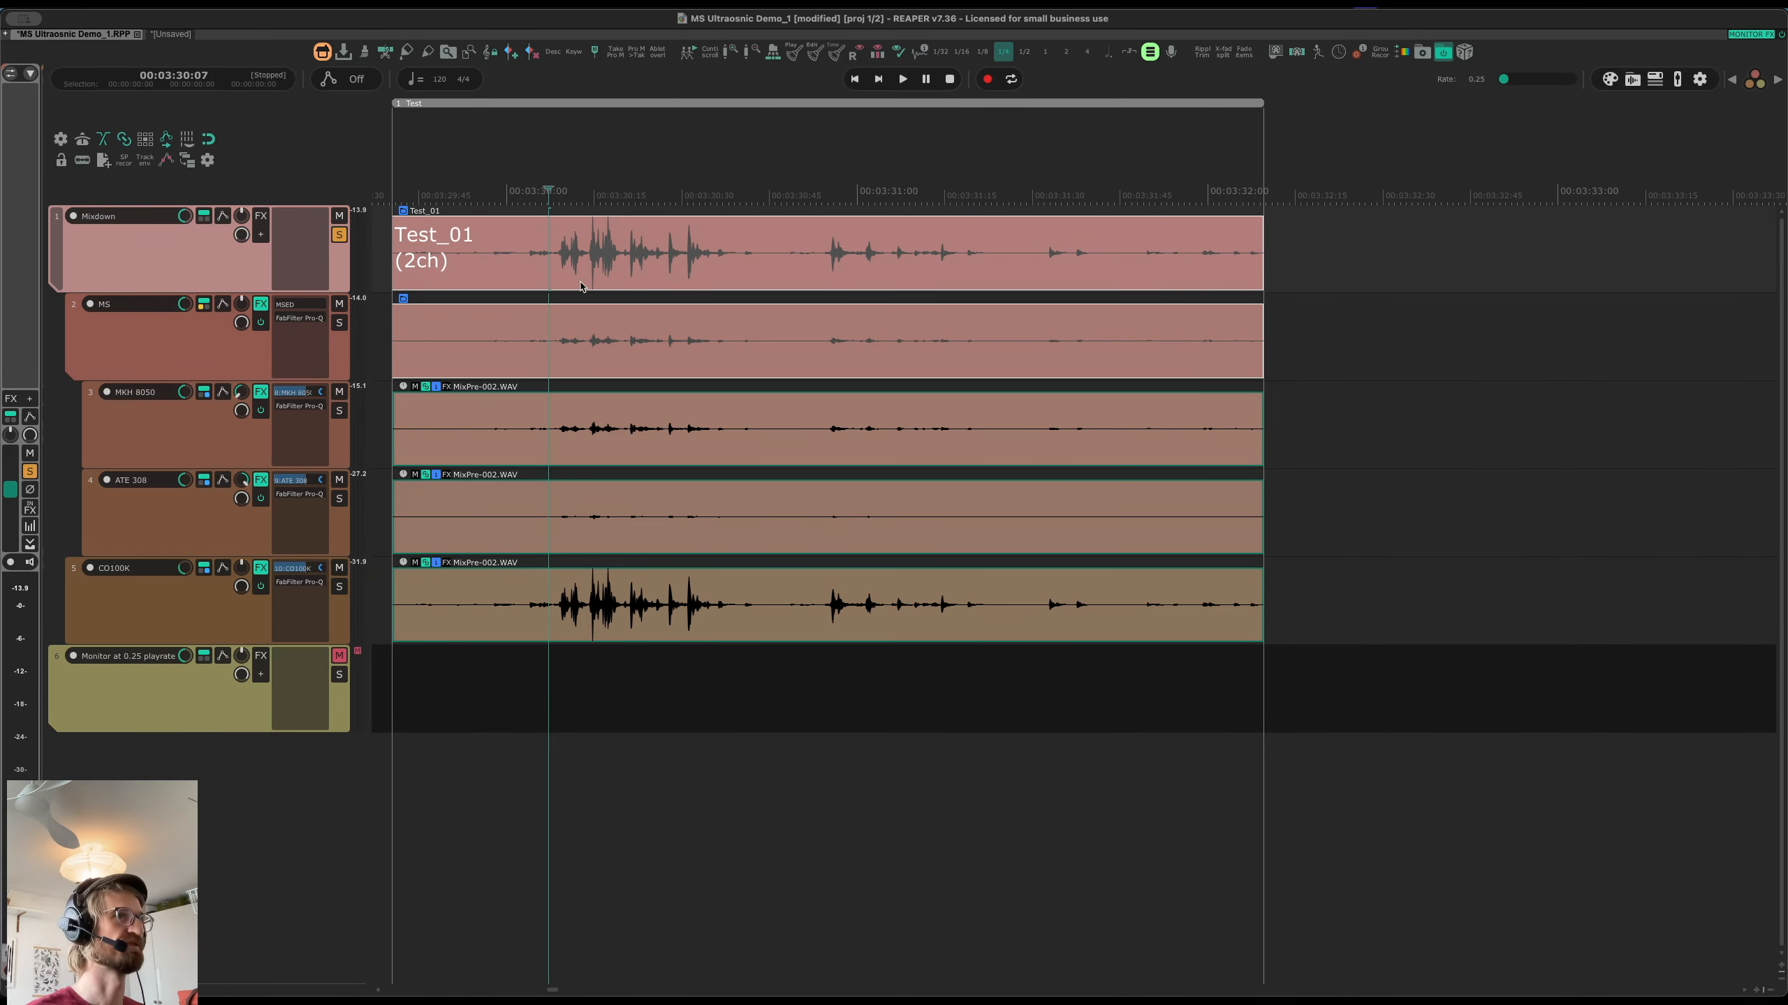
Reset the playback rate to 1.0 and play the Mixdown from just before the burst
{"action": "double_click", "coordinate": [1504, 80]}
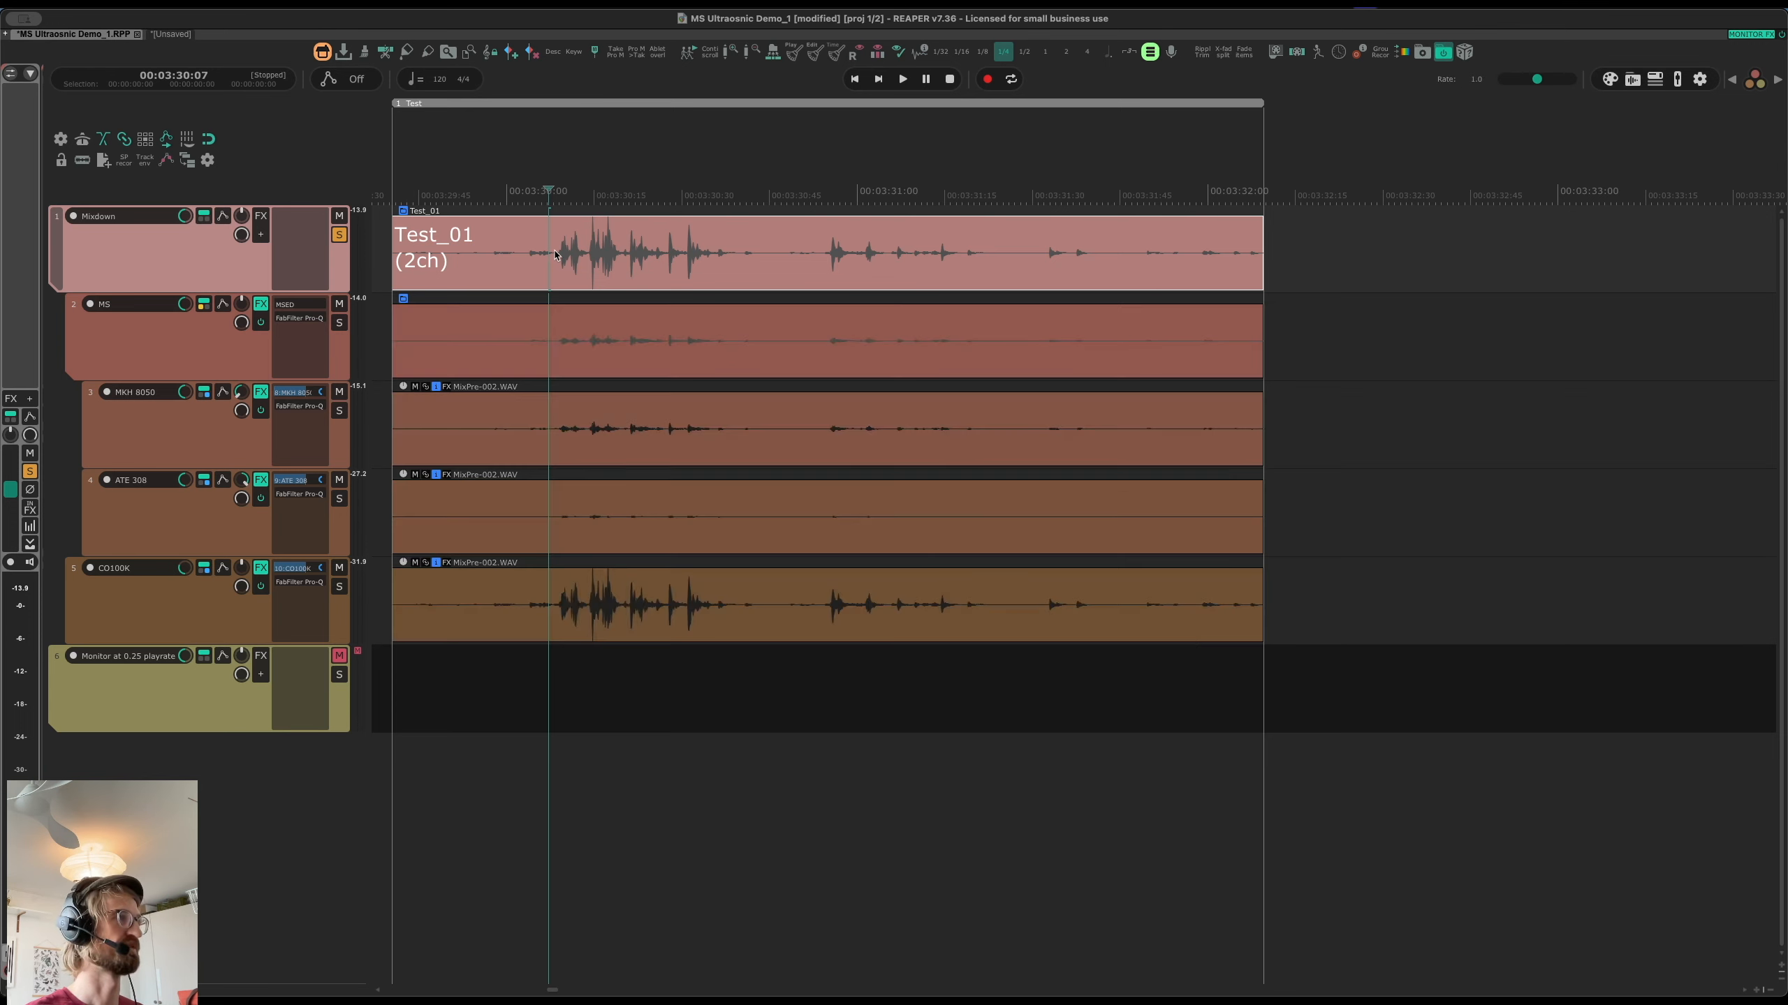
{"action": "key", "text": "space"}
{"action": "key", "text": "space"}
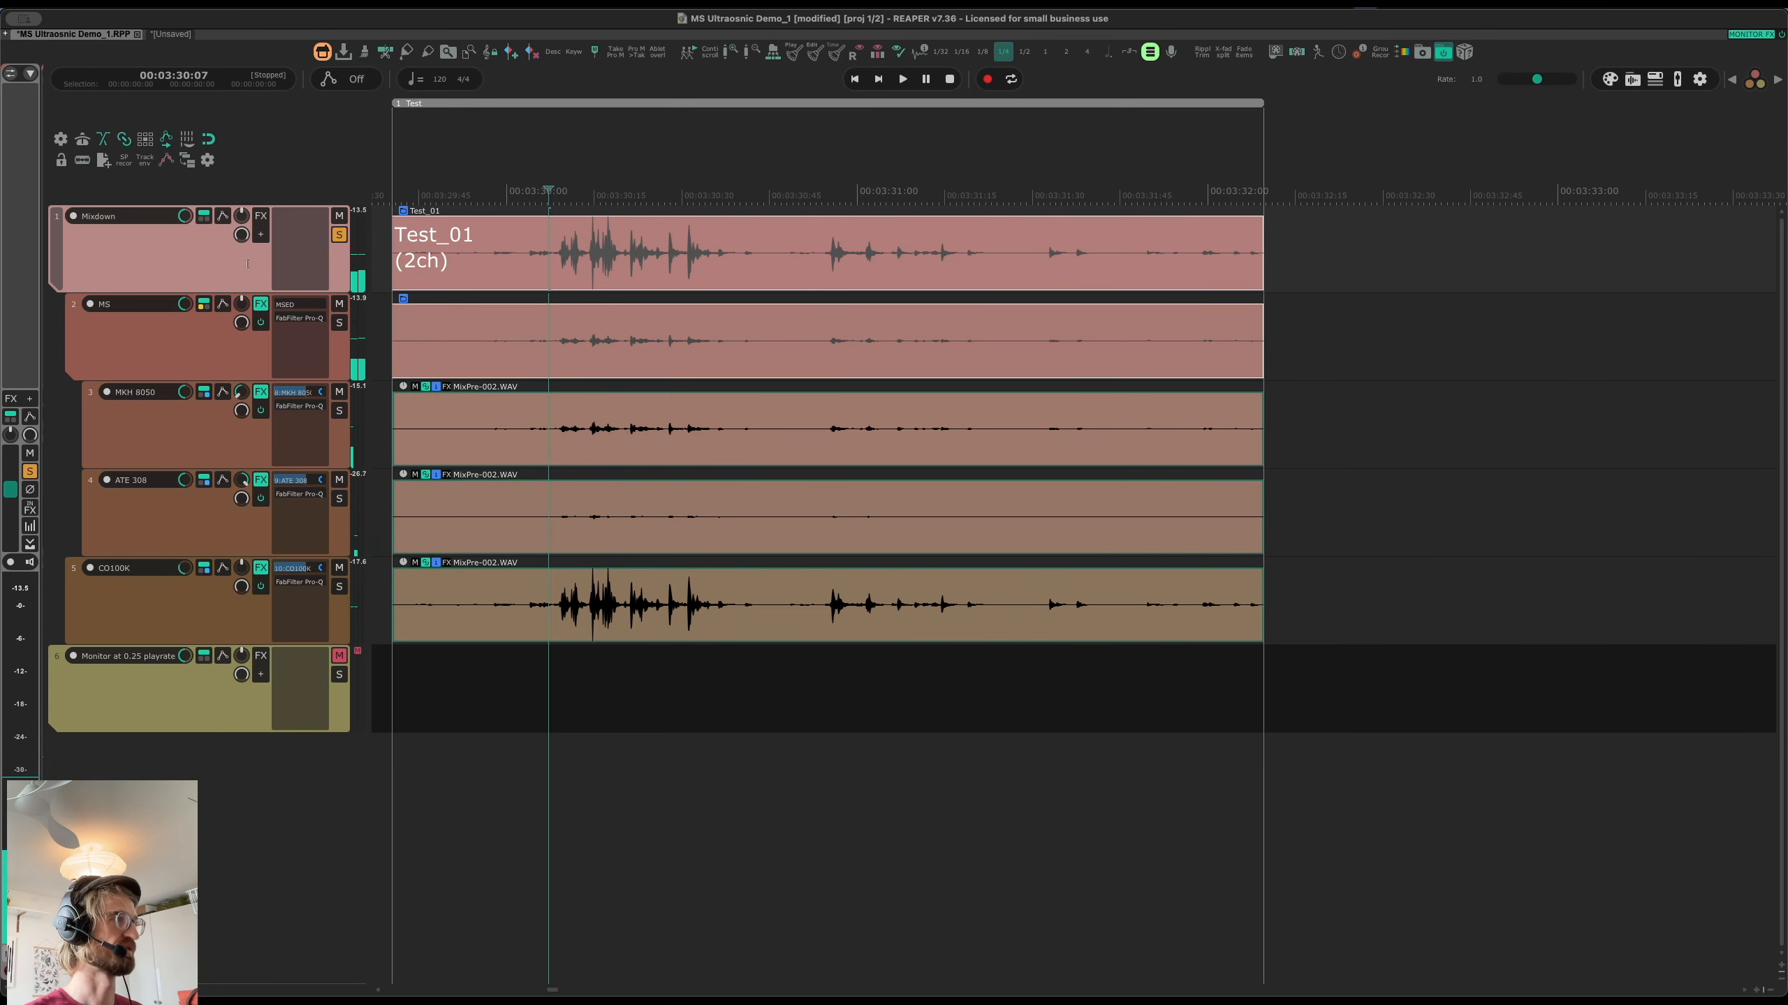
Add the TB_Barricade limiter to the Mixdown track and raise its gain to 8.9 dB
{"action": "key", "text": "l"}
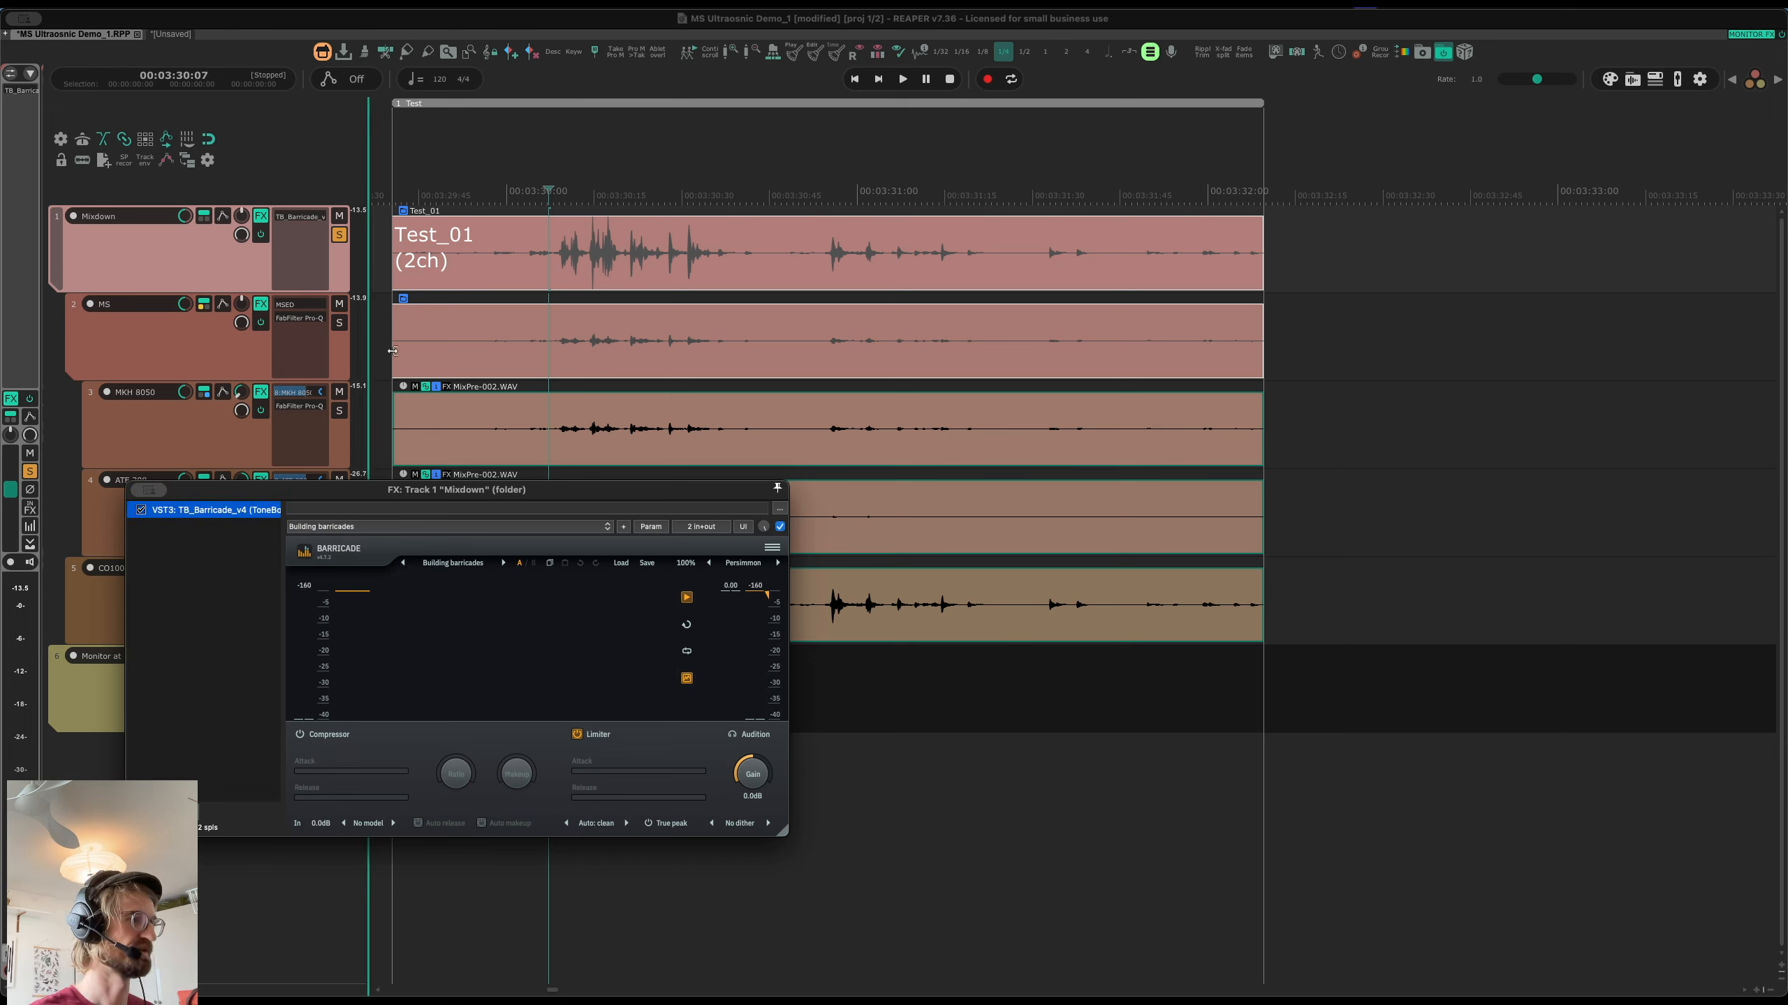
{"action": "scroll", "coordinate": [758, 779], "scroll_direction": "up", "scroll_amount": 5}
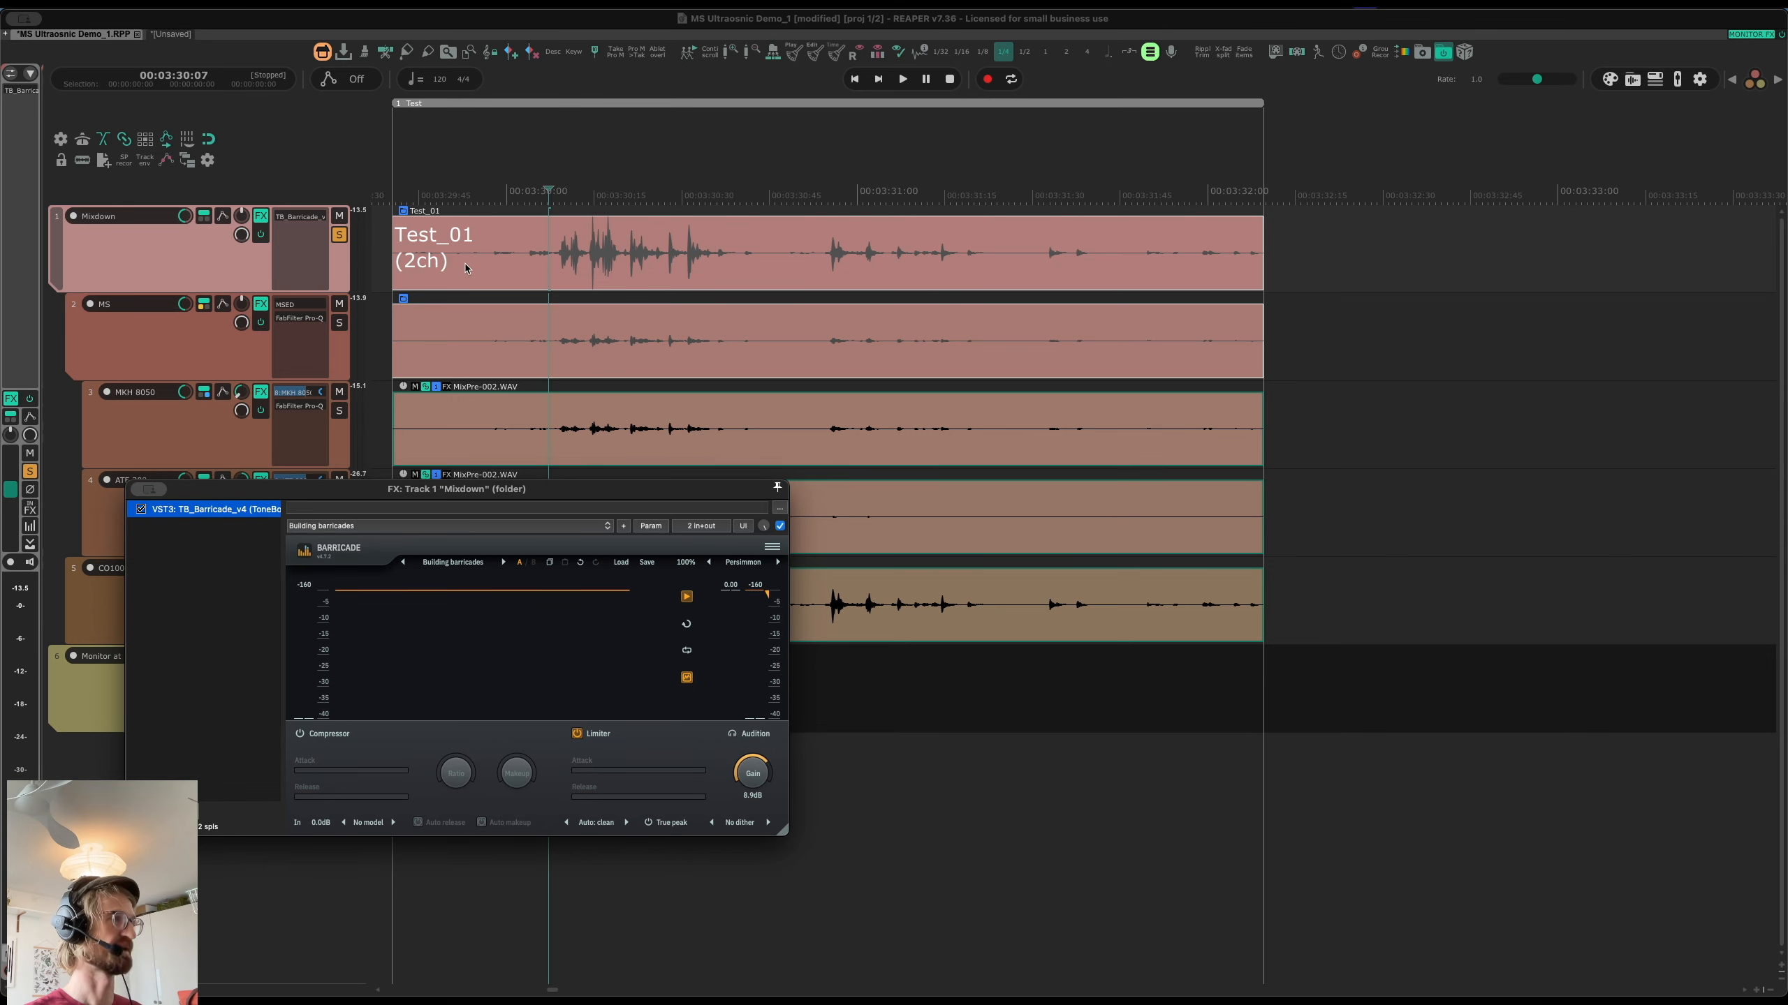
{"action": "left_click_drag", "start_coordinate": [252, 490], "coordinate": [548, 255]}
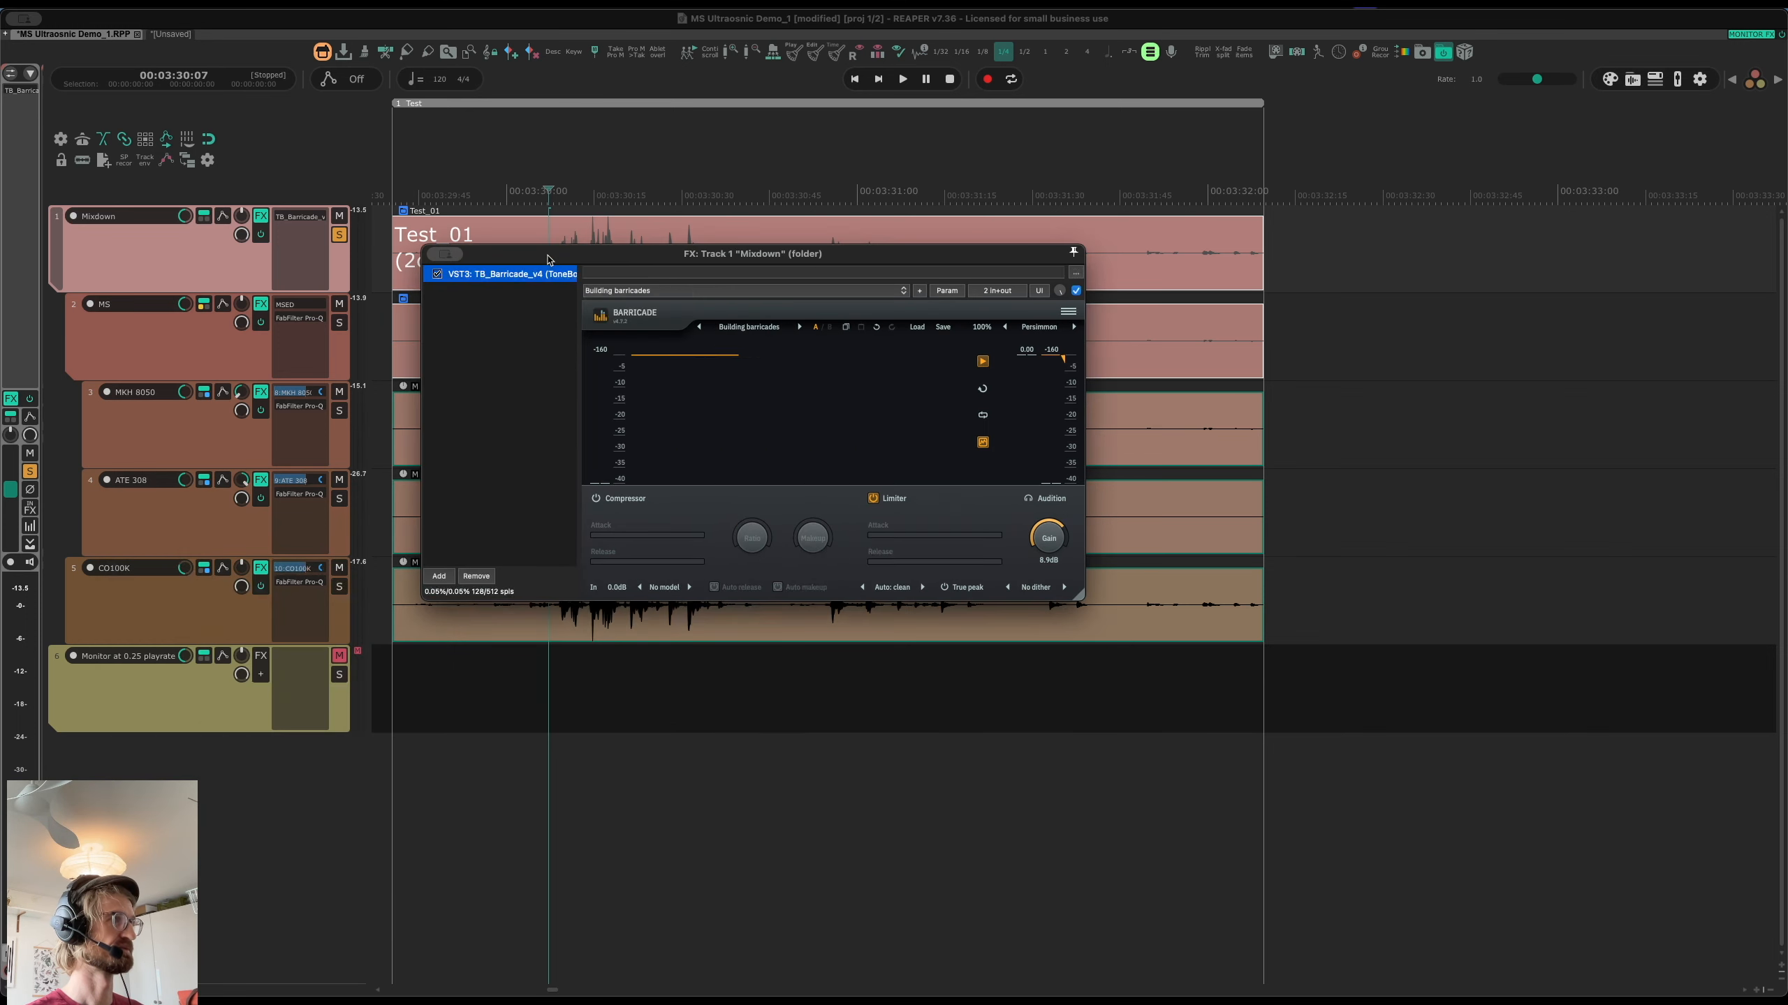
{"action": "key", "text": "Escape"}
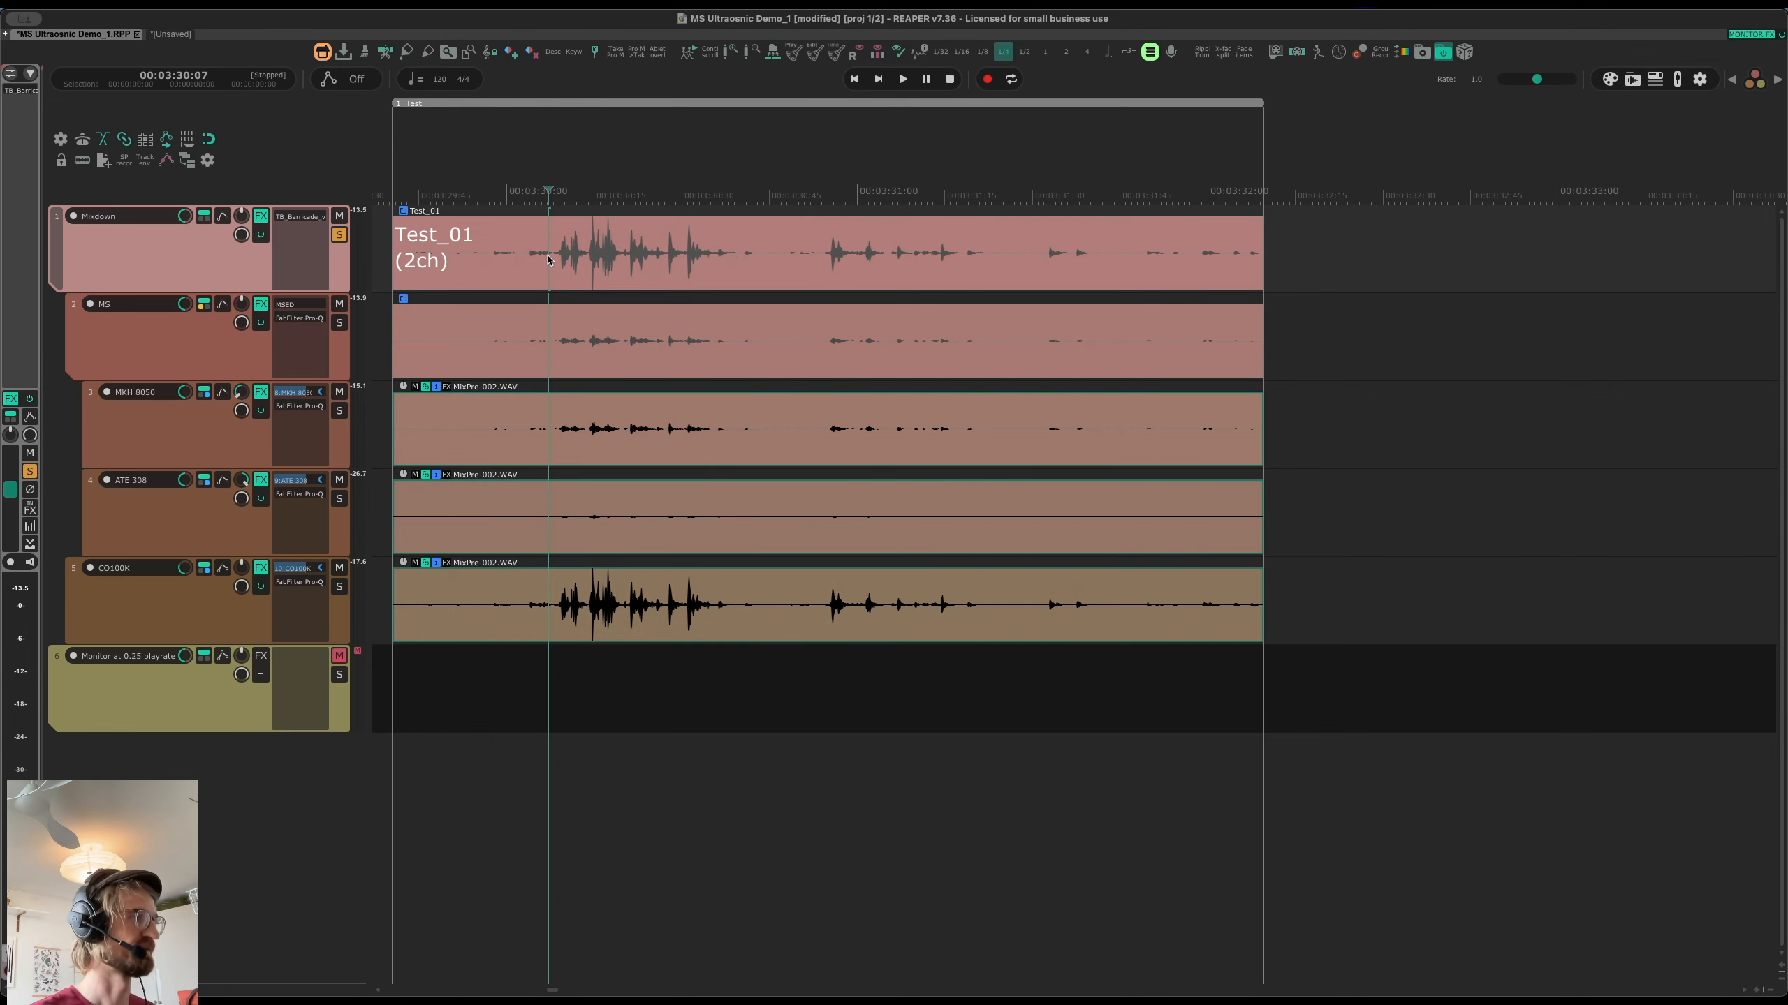
Play the limited Mixdown from just before the burst and switch the solo to the Monitor at 0.25 playrate track
{"action": "key", "text": "space"}
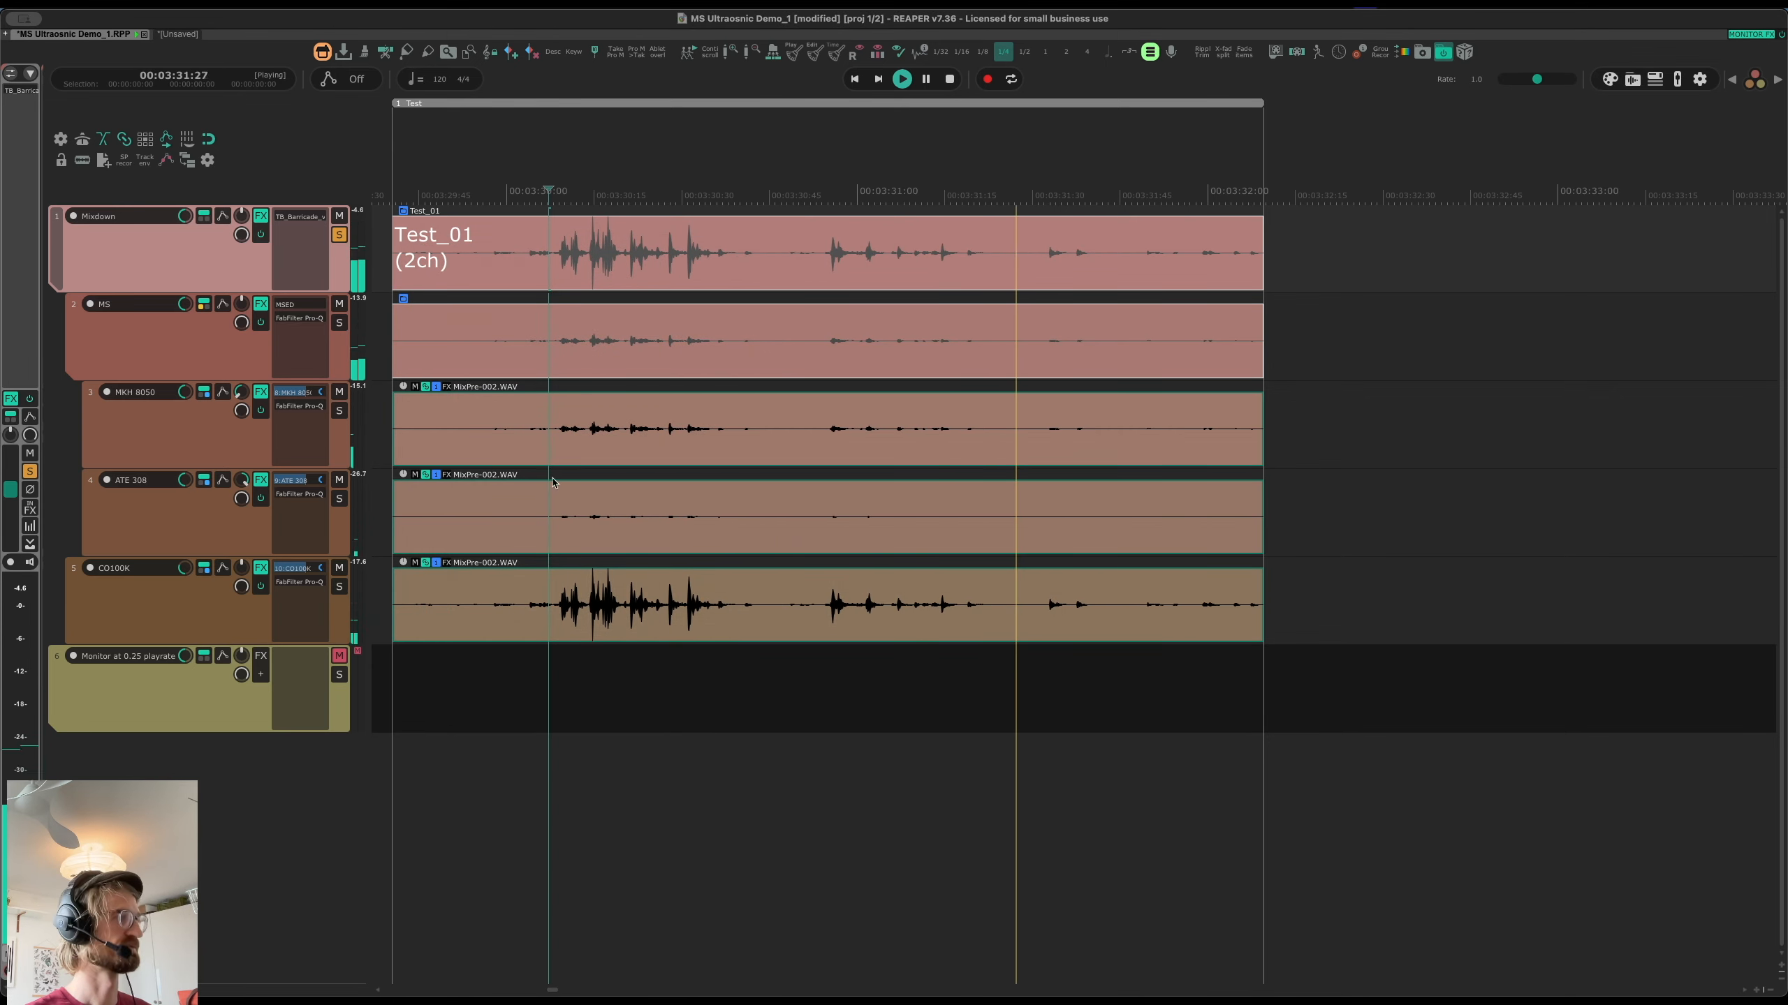
{"action": "key", "text": "space"}
{"action": "left_click", "coordinate": [545, 695]}
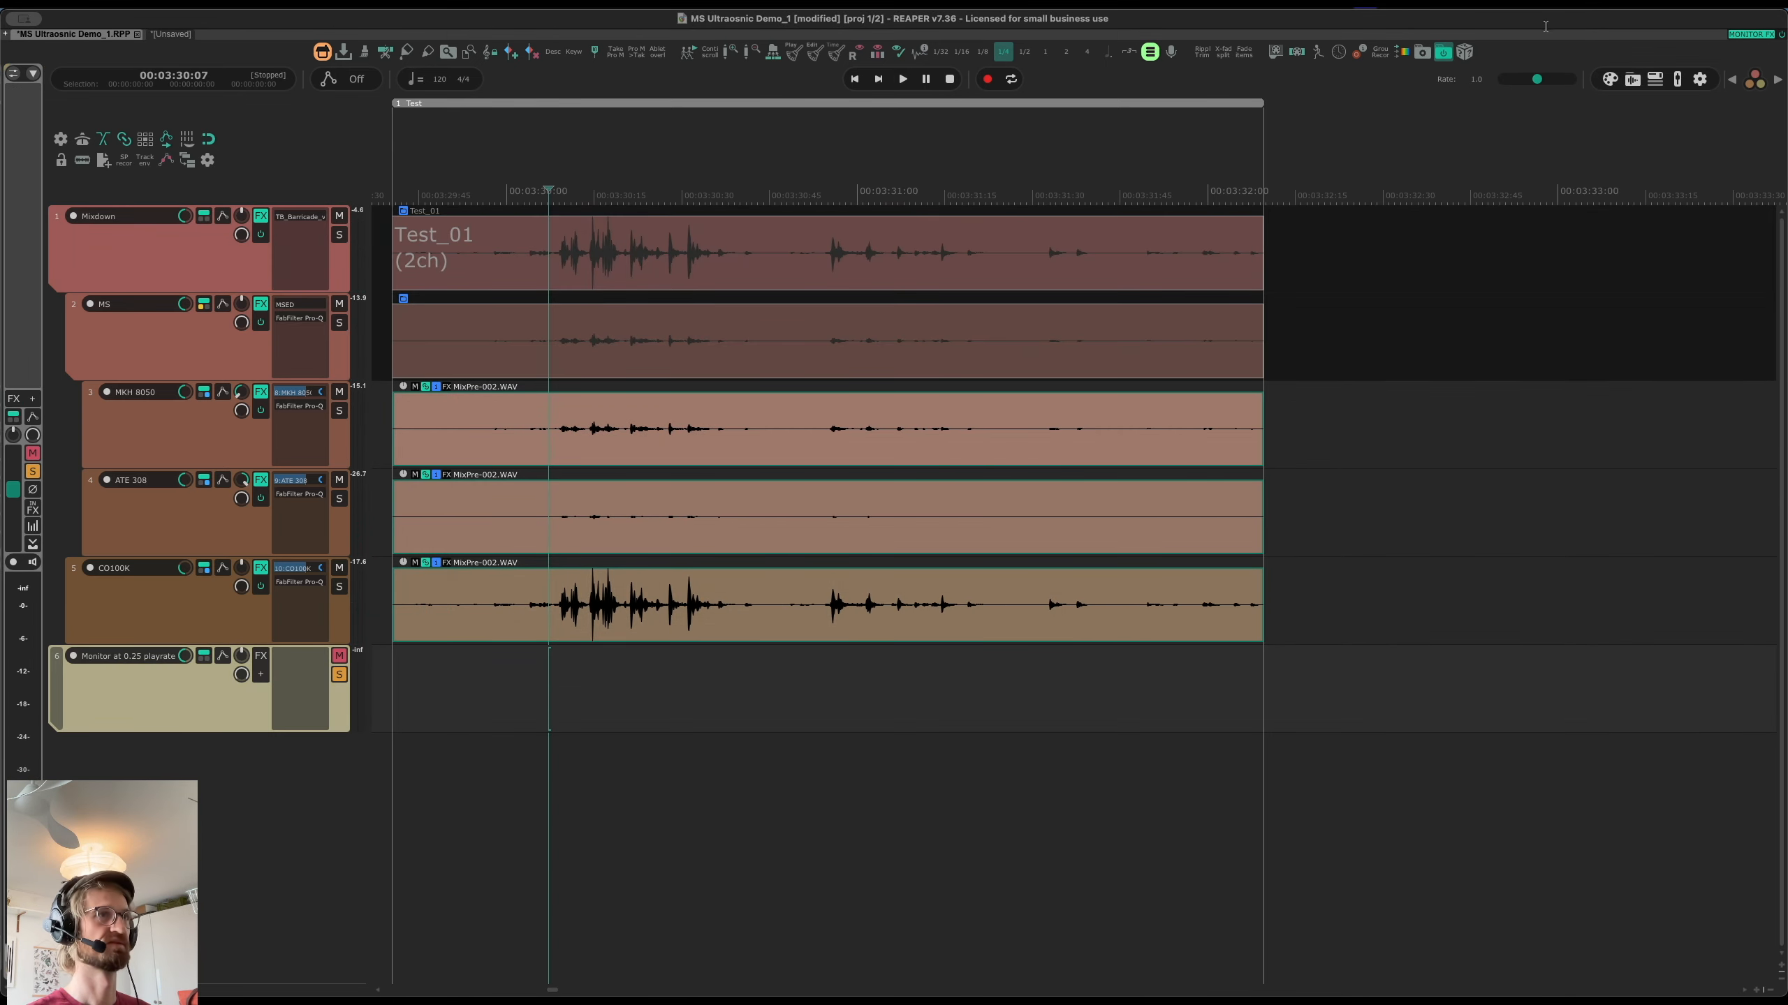